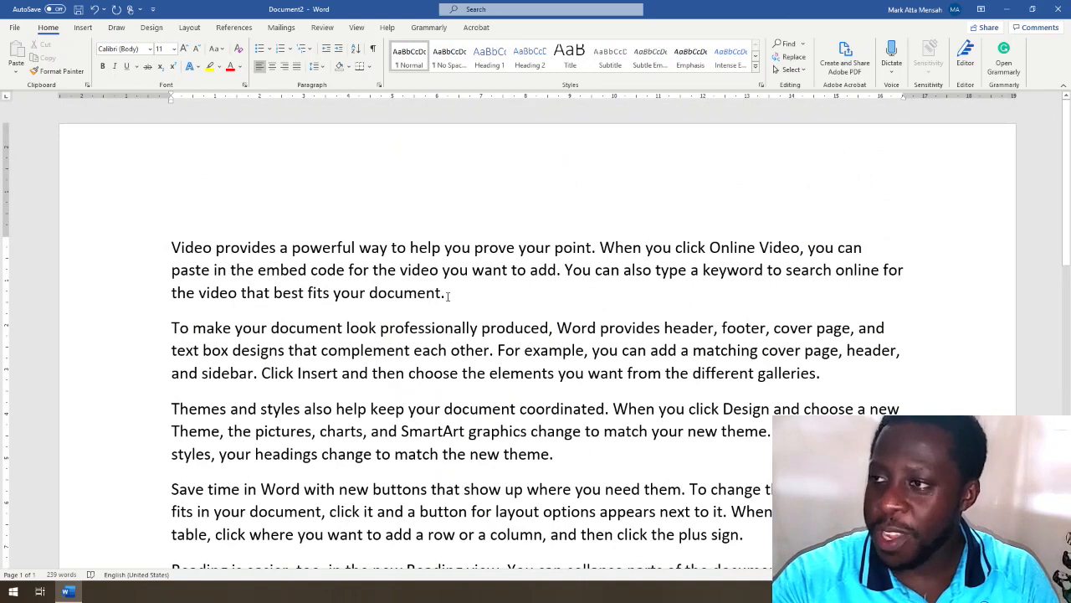
Step: Try out selecting a single line, the first paragraph, the word "provides" and the whole document
click(116, 276)
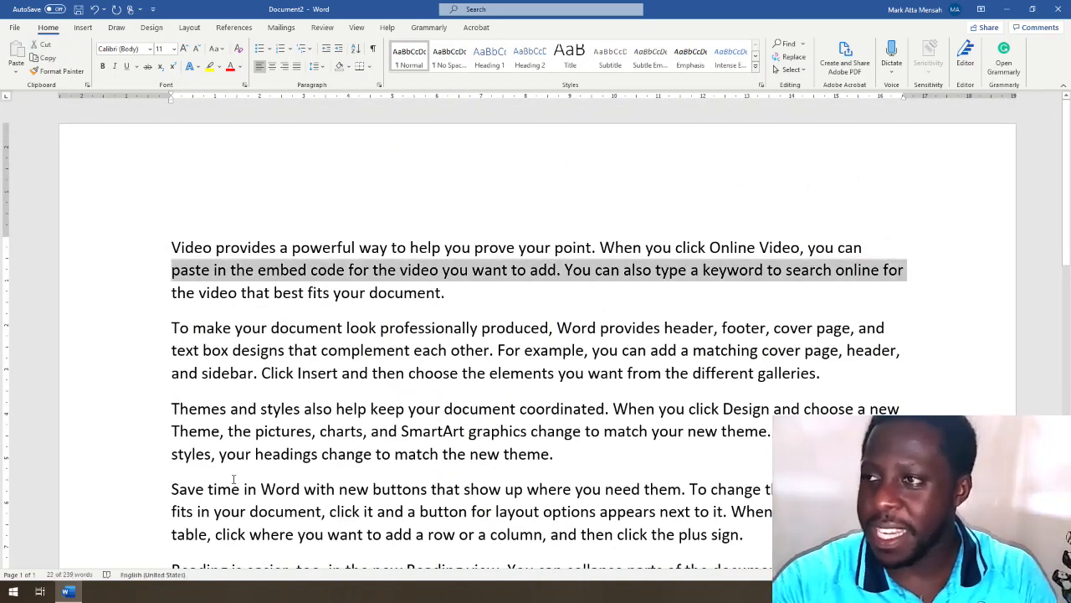
double_click(62, 261)
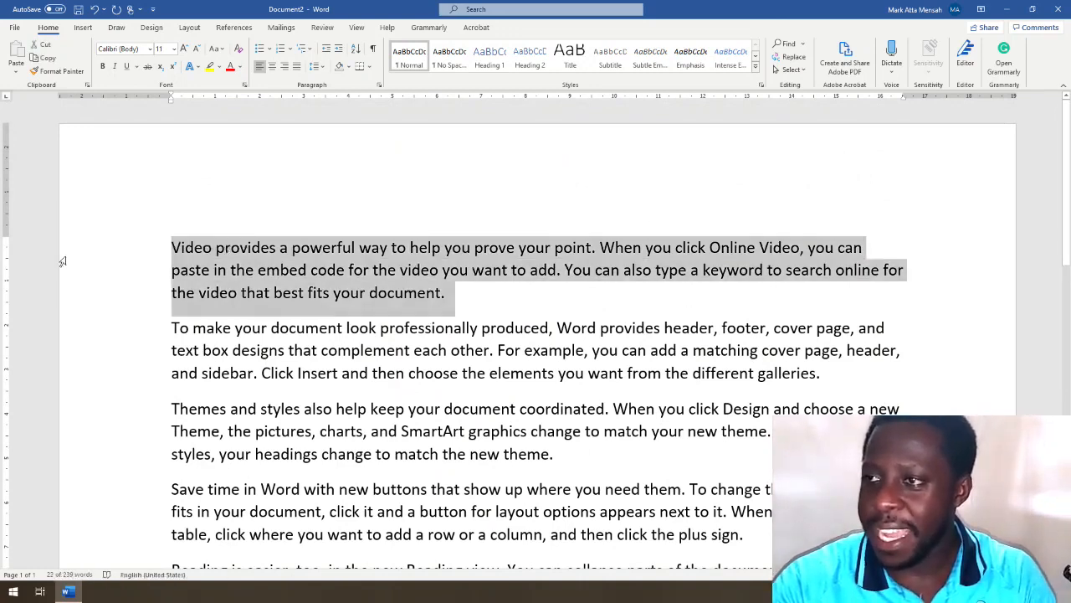
double_click(248, 249)
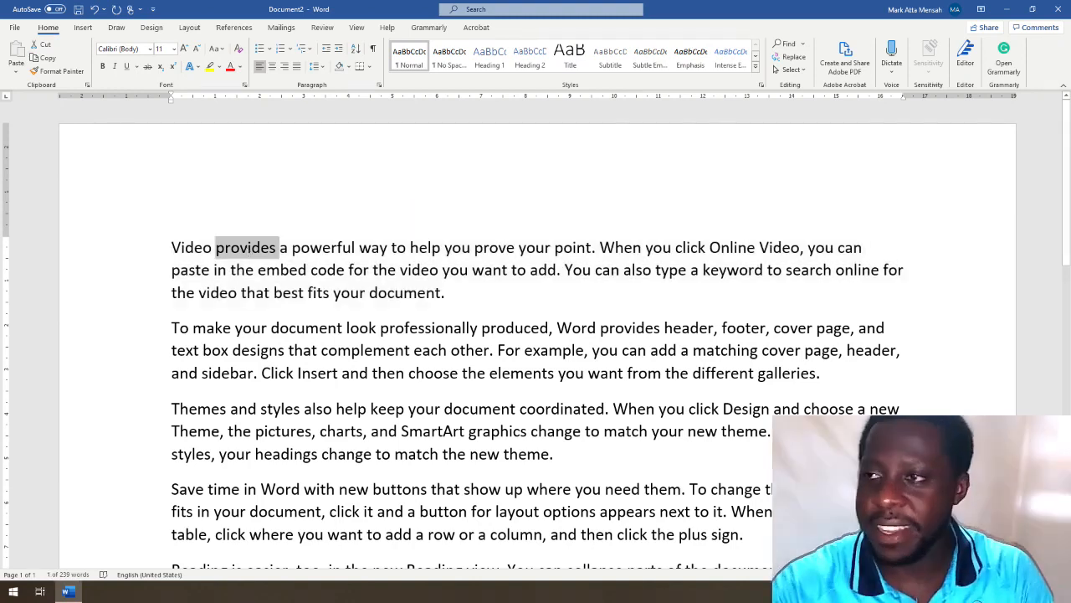
double_click(120, 282)
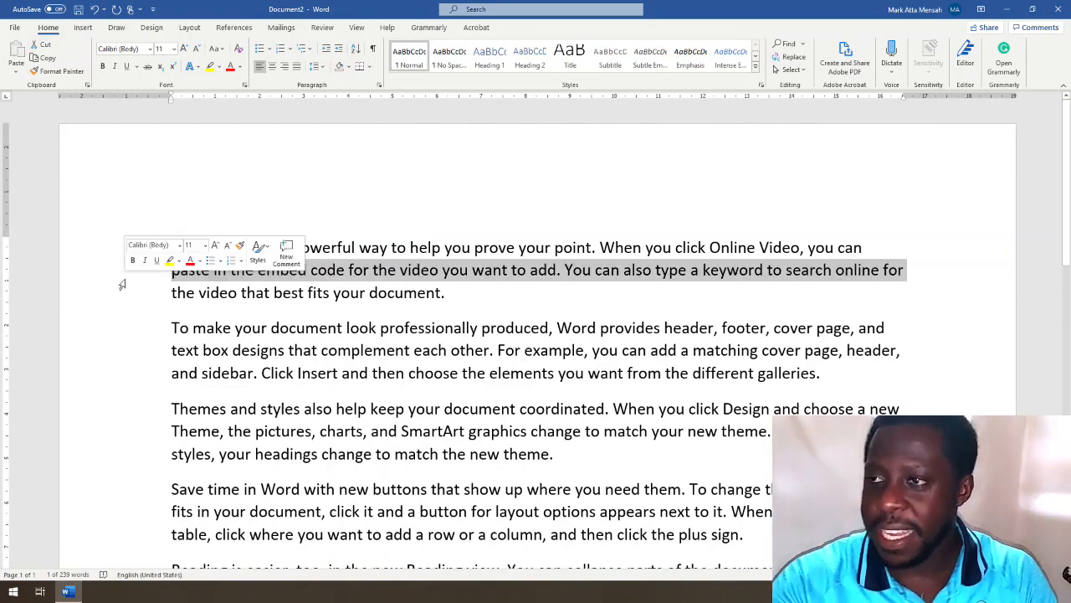
triple_click(87, 375)
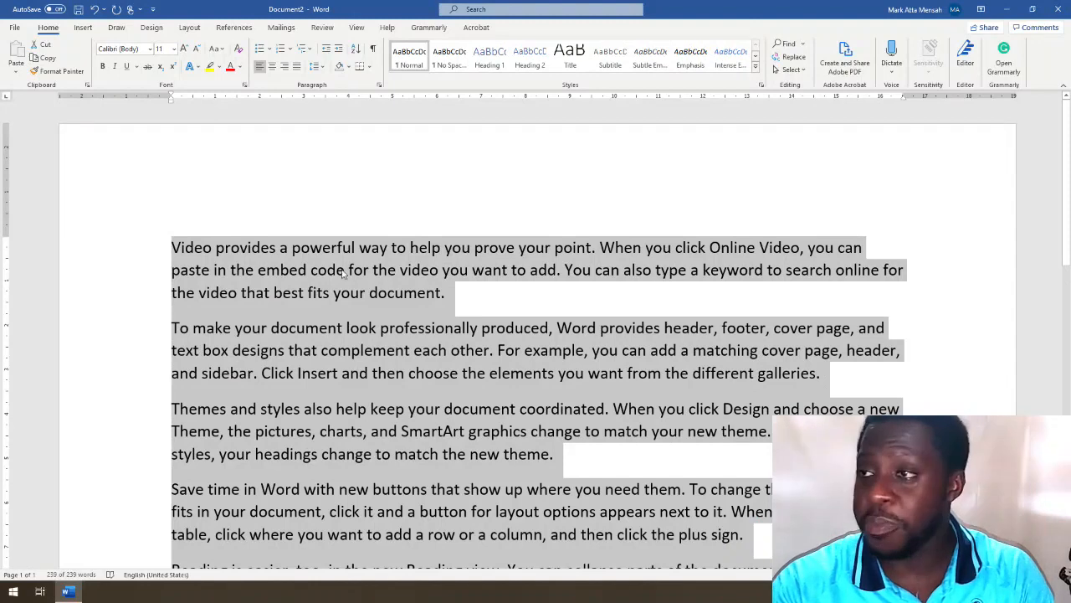
click(424, 271)
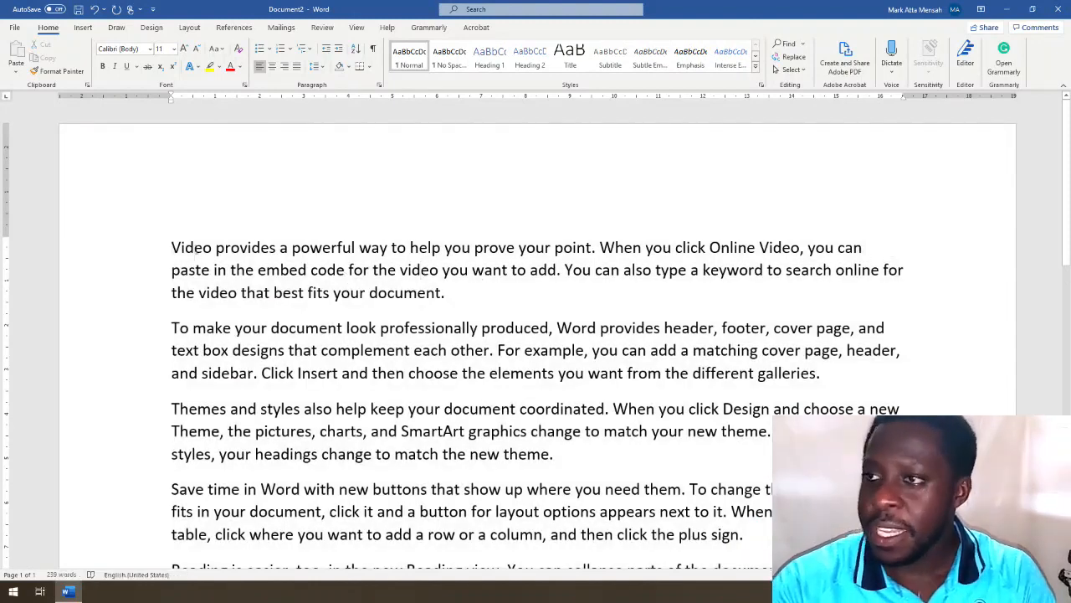
Step: Insert a new comment on the word "Video" at the start of the first paragraph
key(ctrl+Home)
key(ctrl+shift+Right)
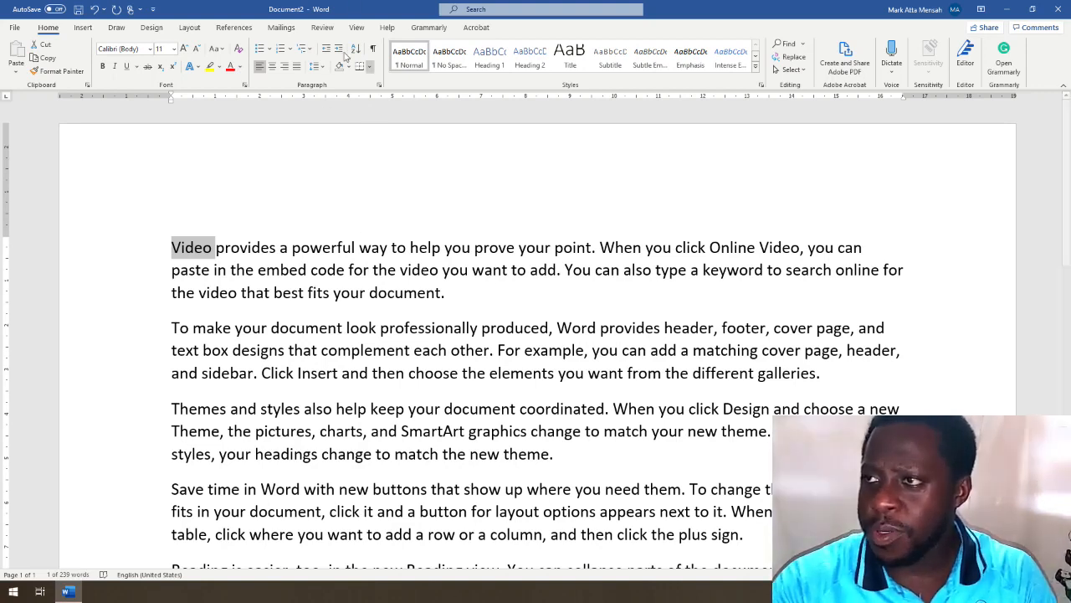
click(322, 28)
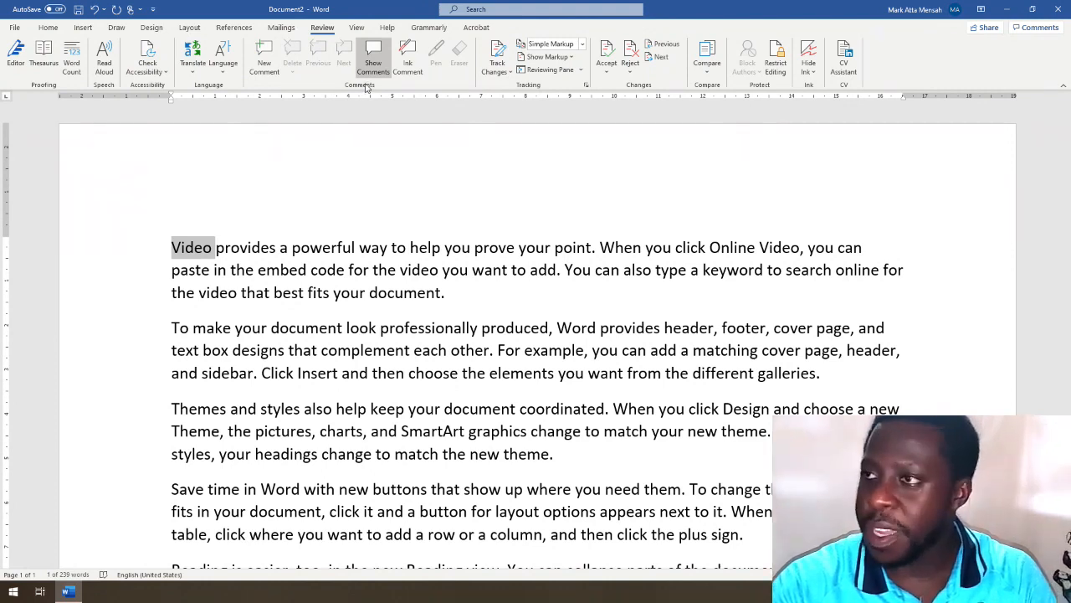
click(272, 73)
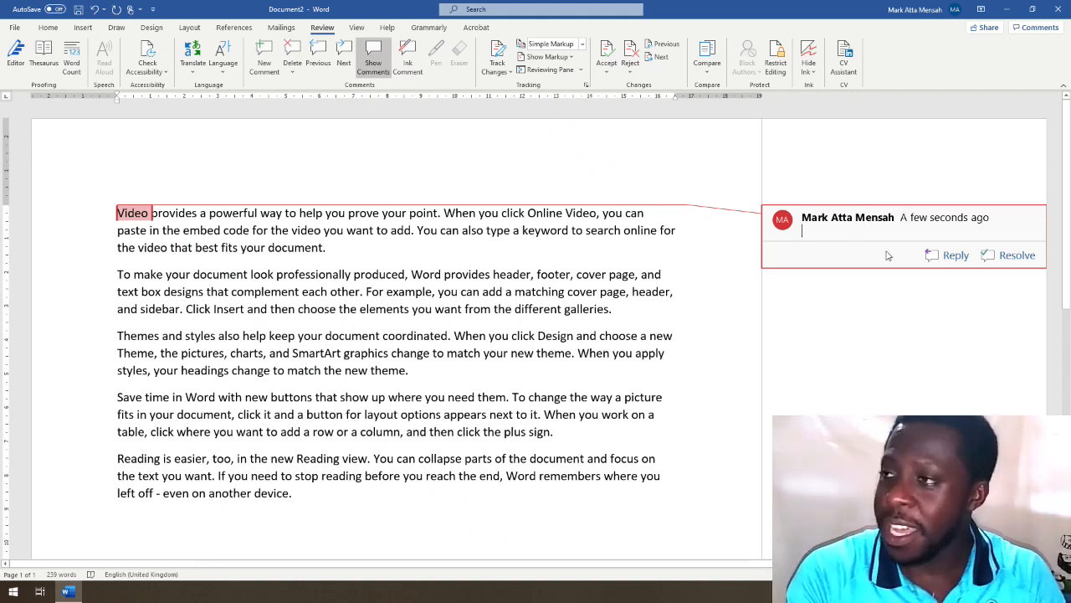
Step: Write "What do you mean by this information" as the text of the comment on "Video"
text(What do you )
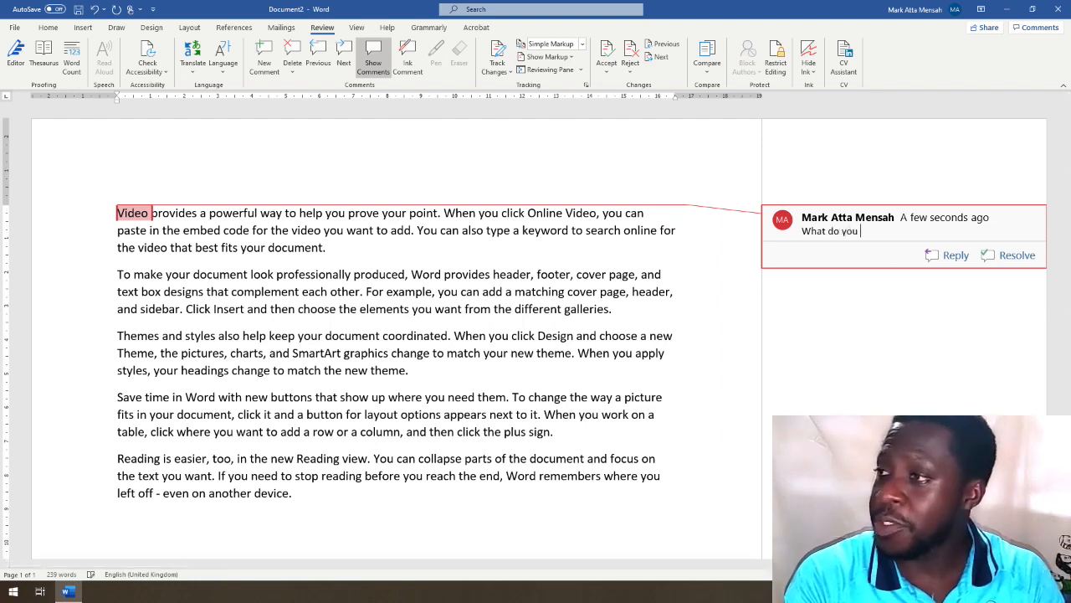
text(mean by thi)
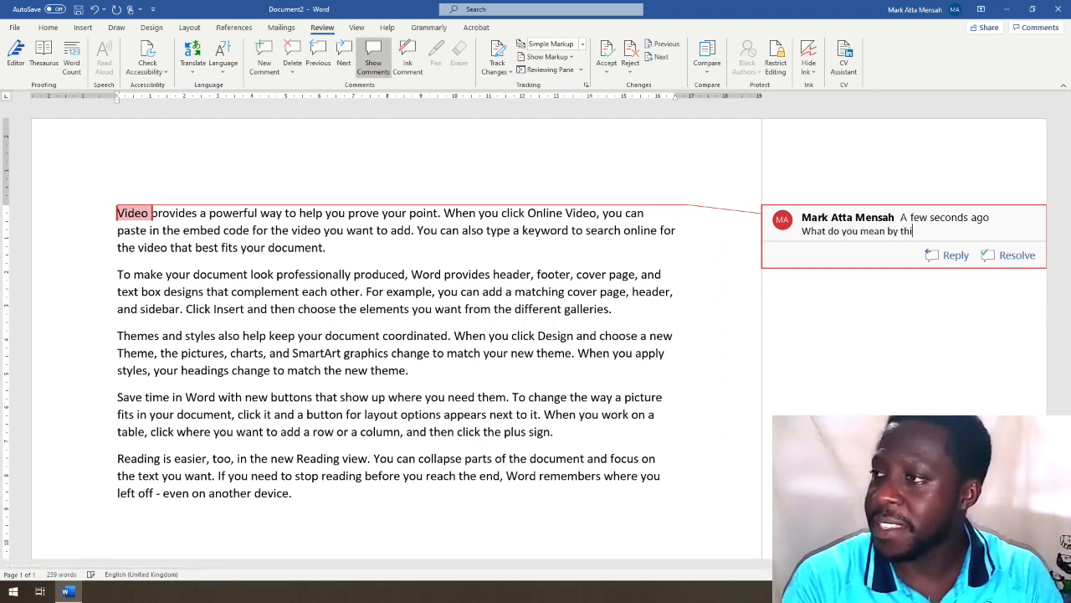
text(s oim)
key(BackSpace)
key(BackSpace)
text(in)
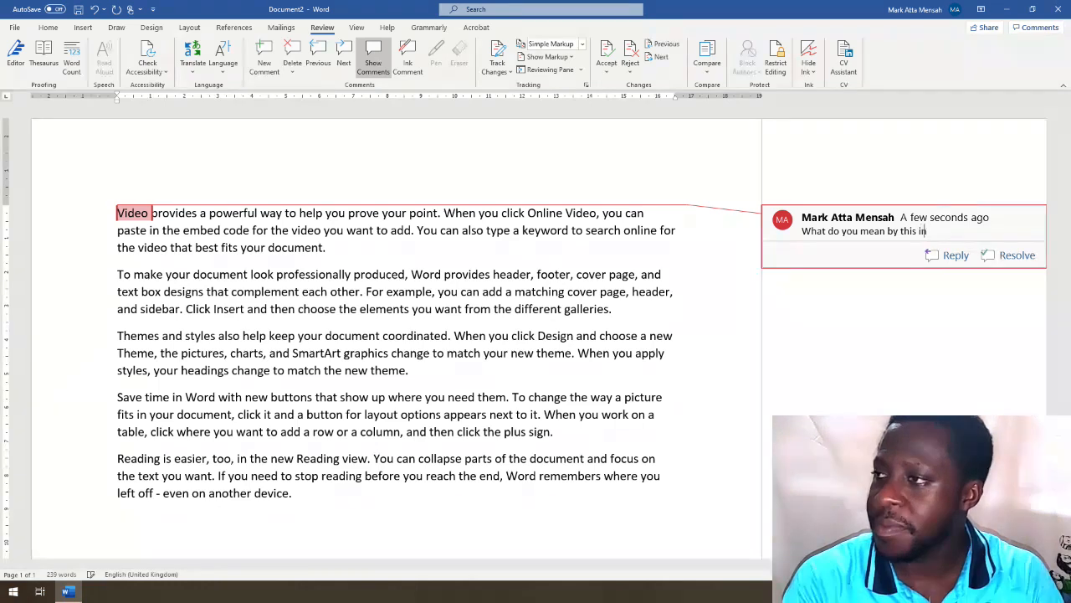
text(volment)
key(BackSpace)
key(BackSpace)
key(BackSpace)
key(BackSpace)
key(BackSpace)
key(BackSpace)
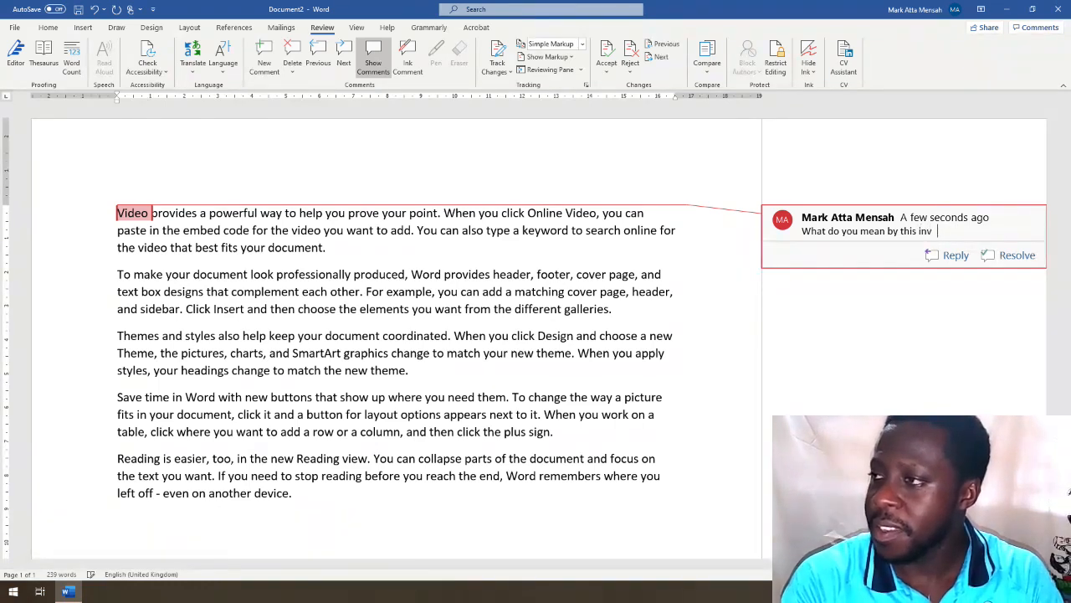
text(ormation)
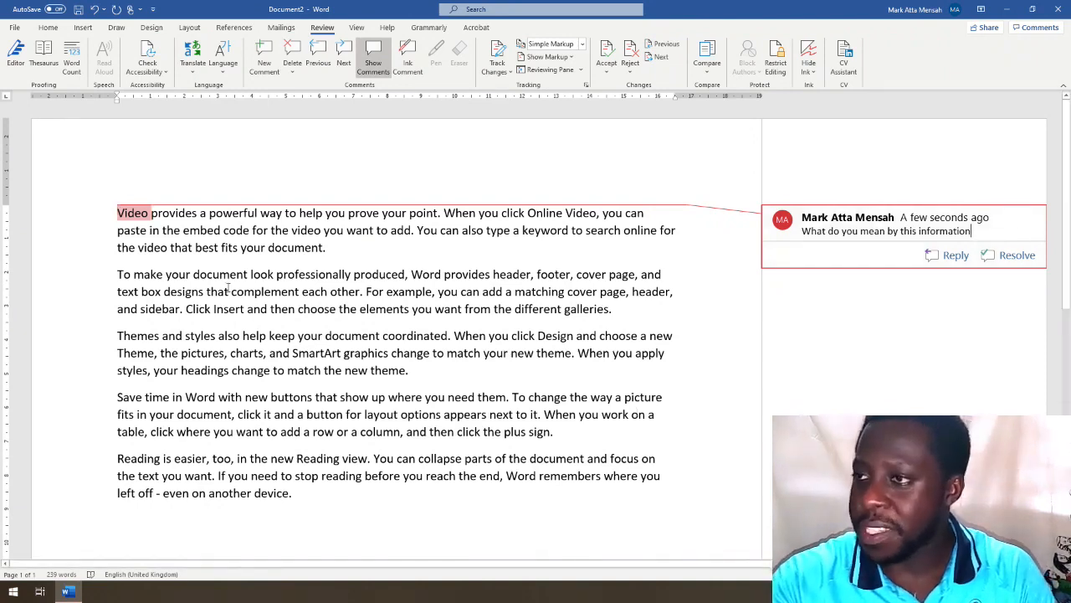
Step: Add a comment to the entire second paragraph reading "I think you should revise this message"
double_click(94, 299)
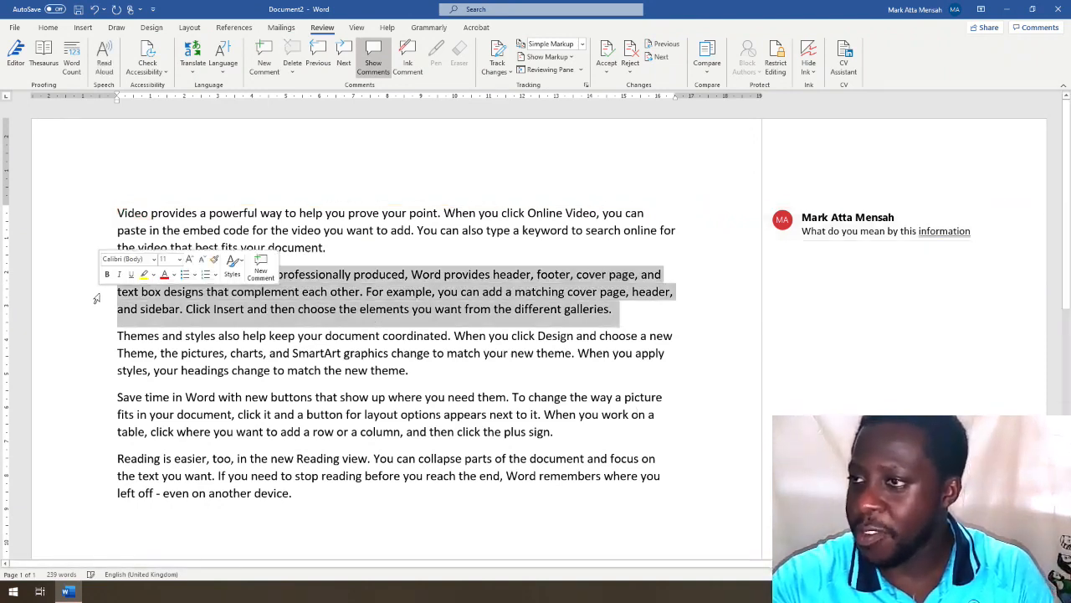
click(263, 67)
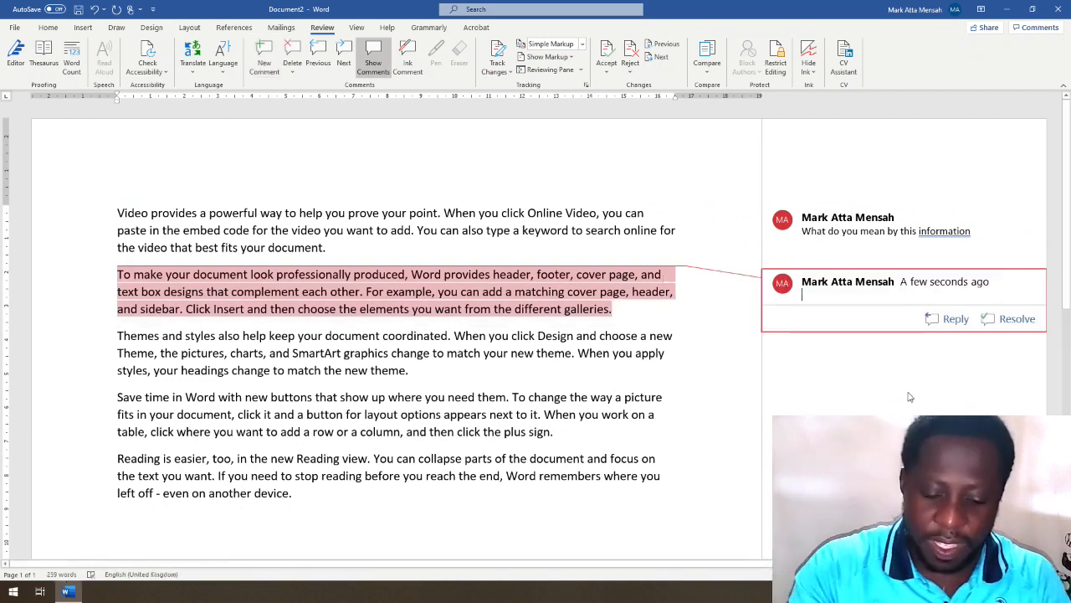
text(I think you shou)
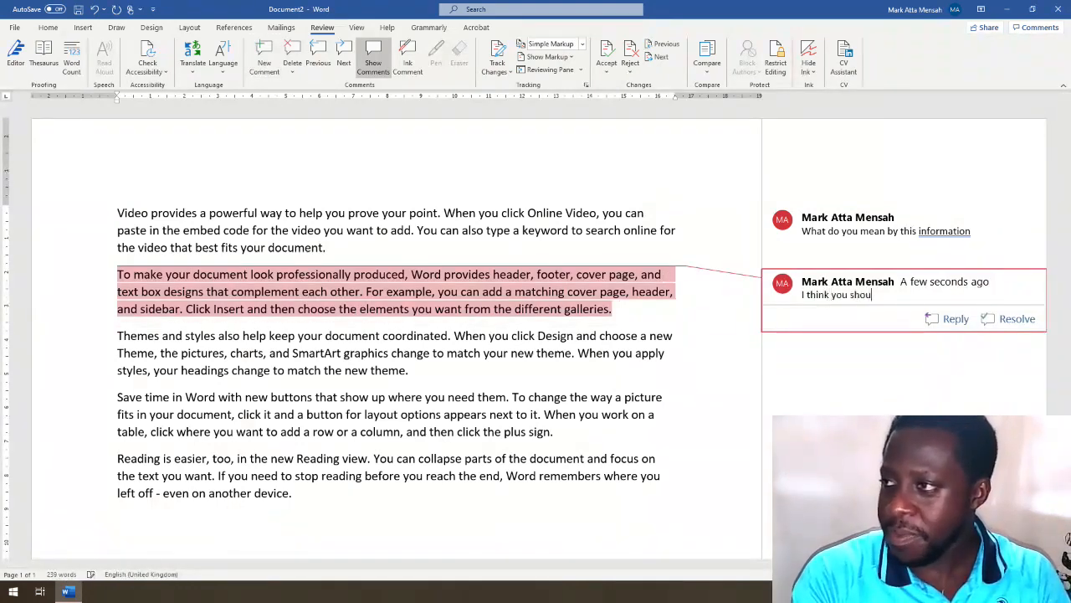
text(ld recife)
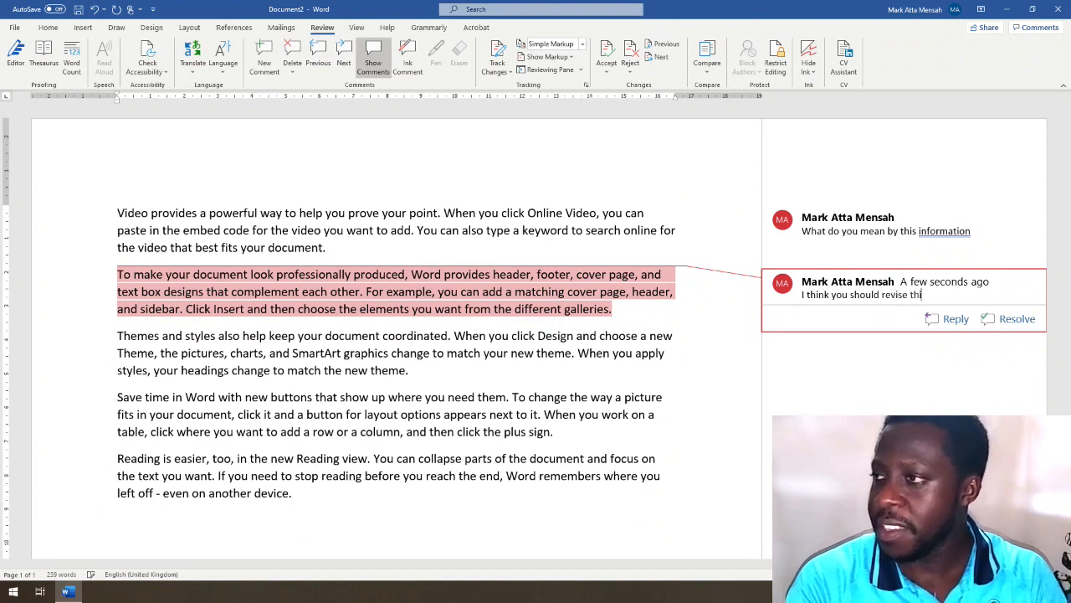
text( this message)
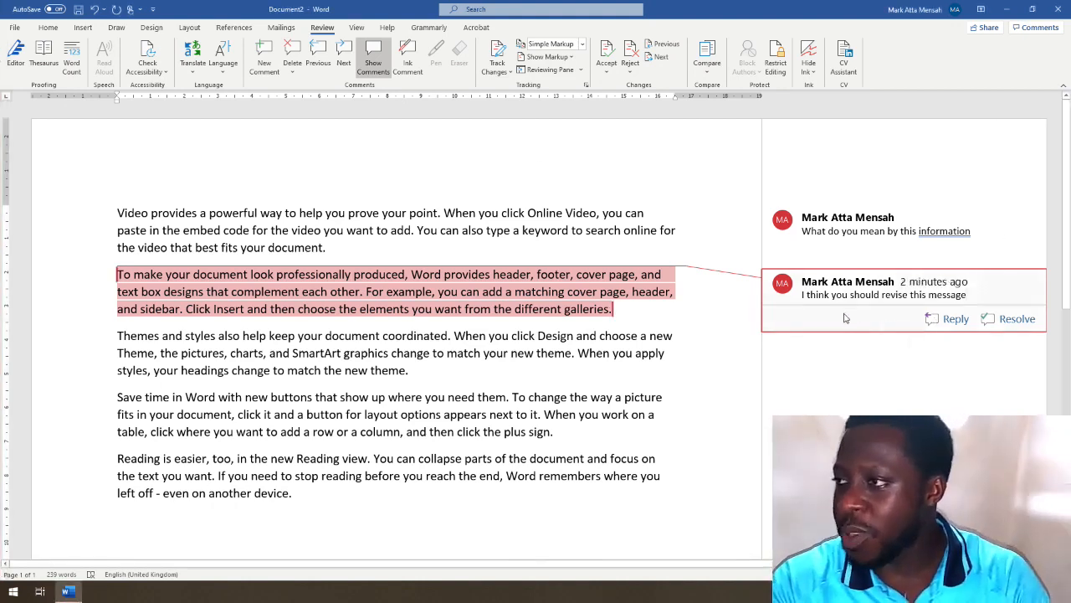
Step: Reply "fsdfsdfsfsdf" to the comment on the second paragraph and mark that comment thread as resolved
click(954, 318)
text(fsd)
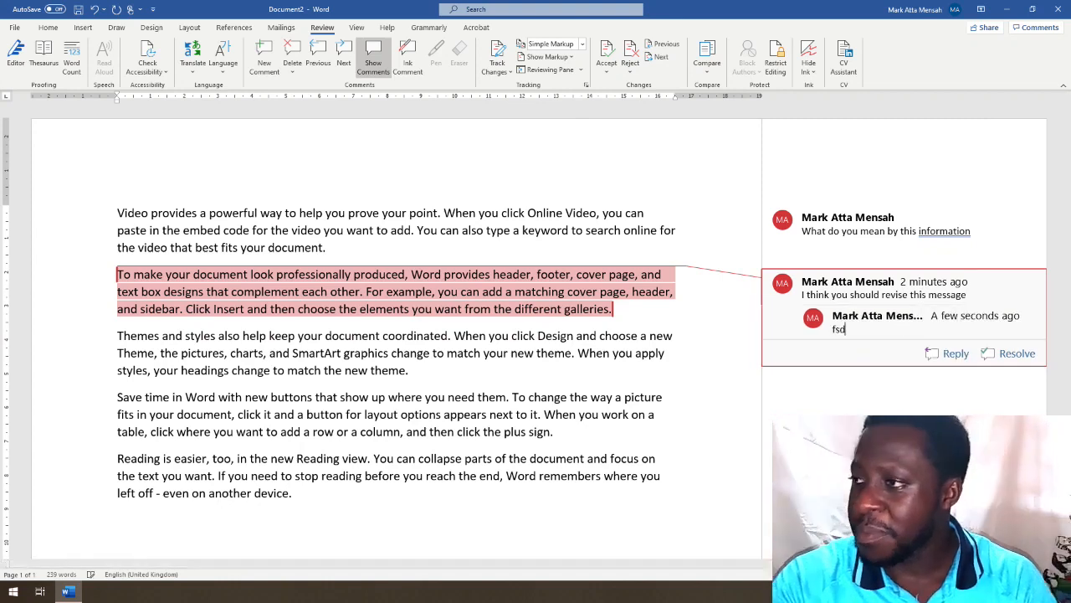
text(fsdfsfsdf)
double_click(883, 321)
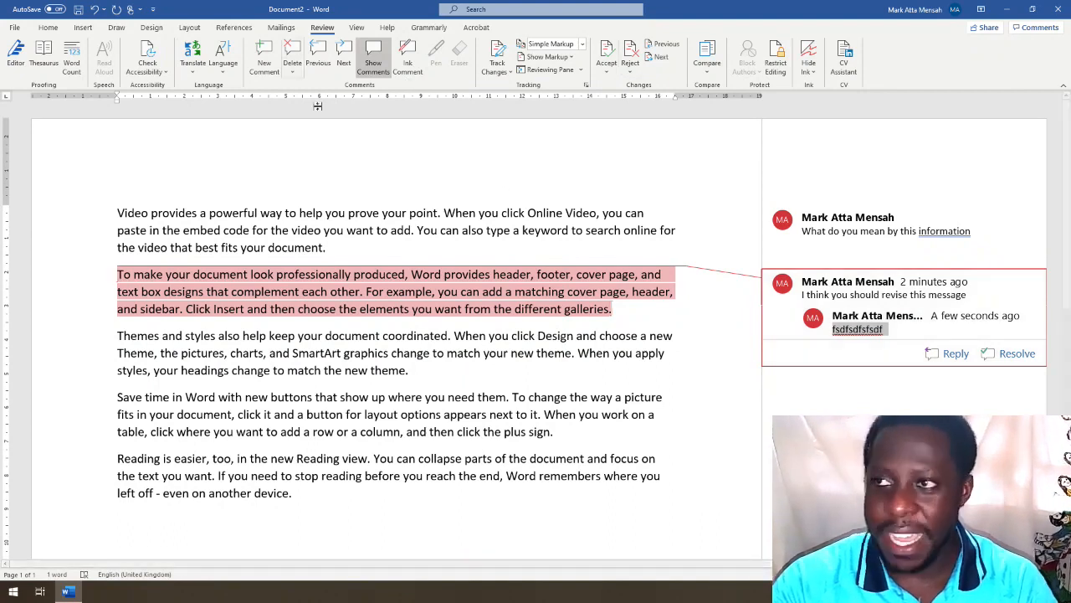
click(843, 265)
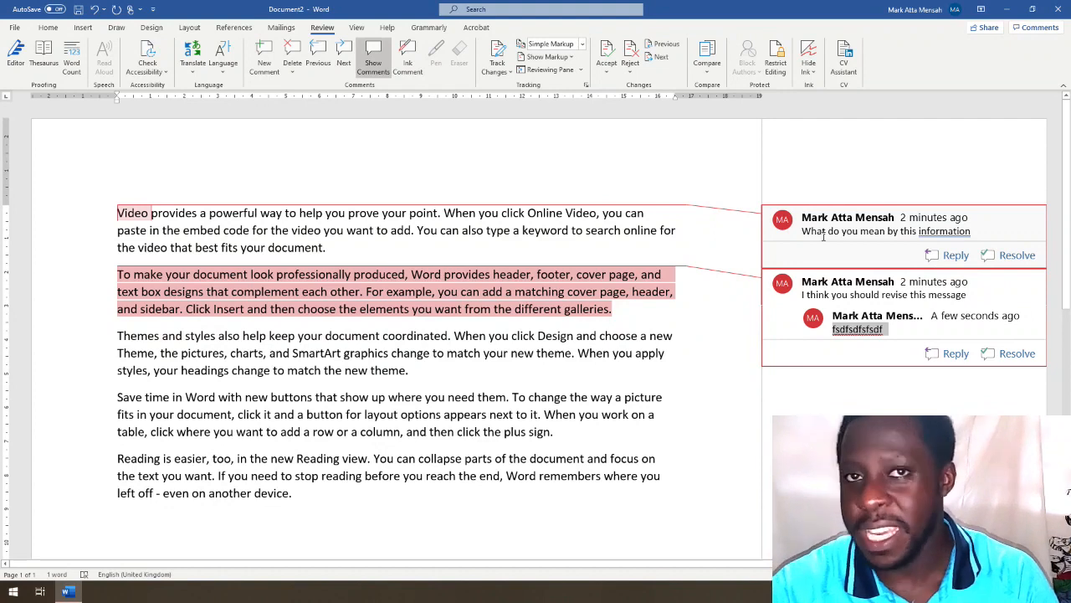
click(1017, 354)
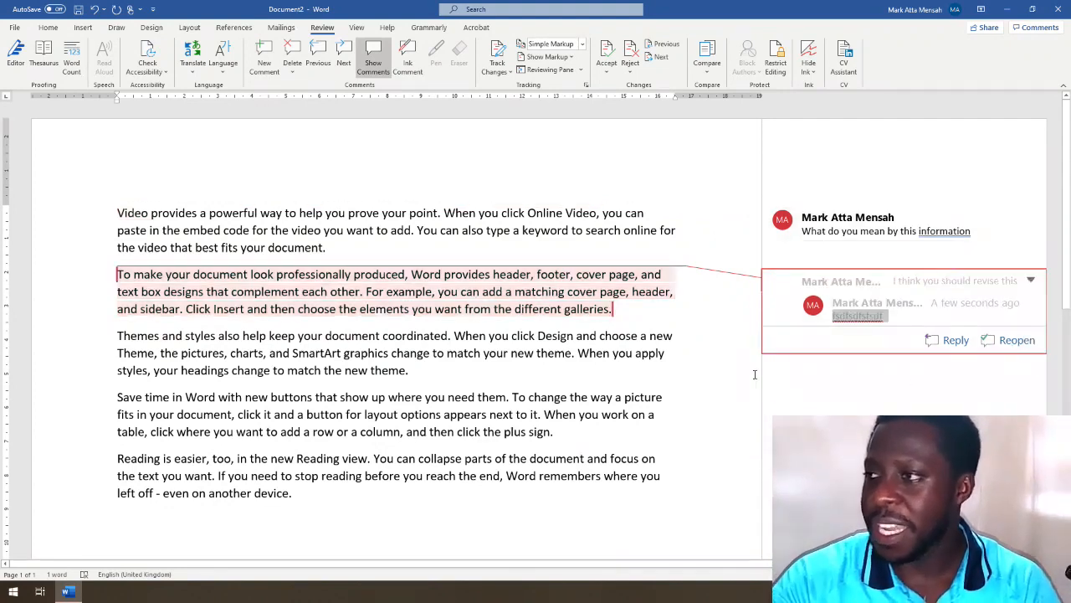
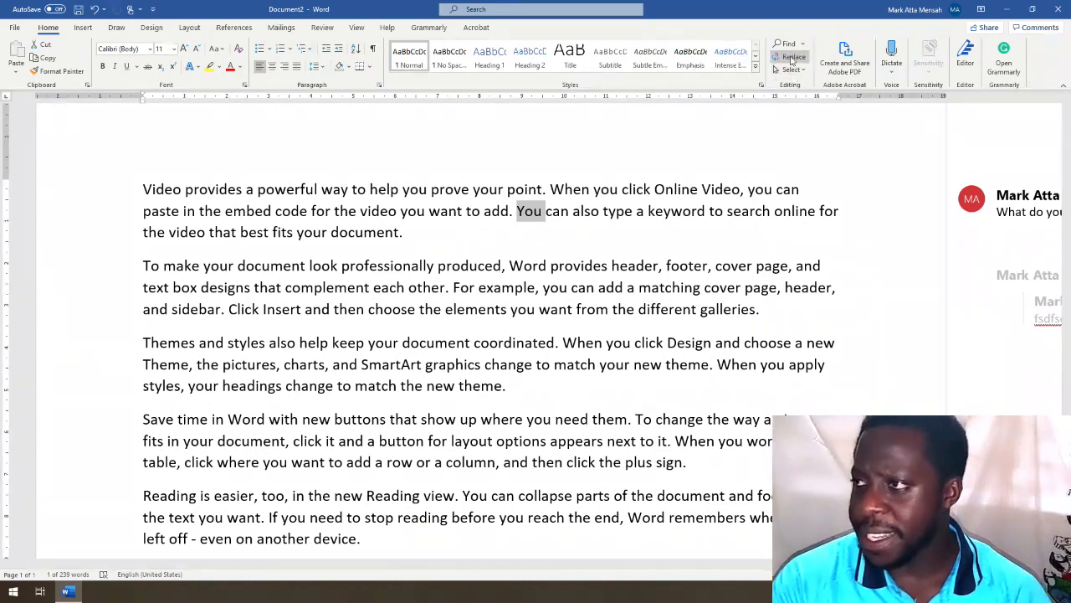
Step: Search the document for "You" and look through the list of matches
click(788, 44)
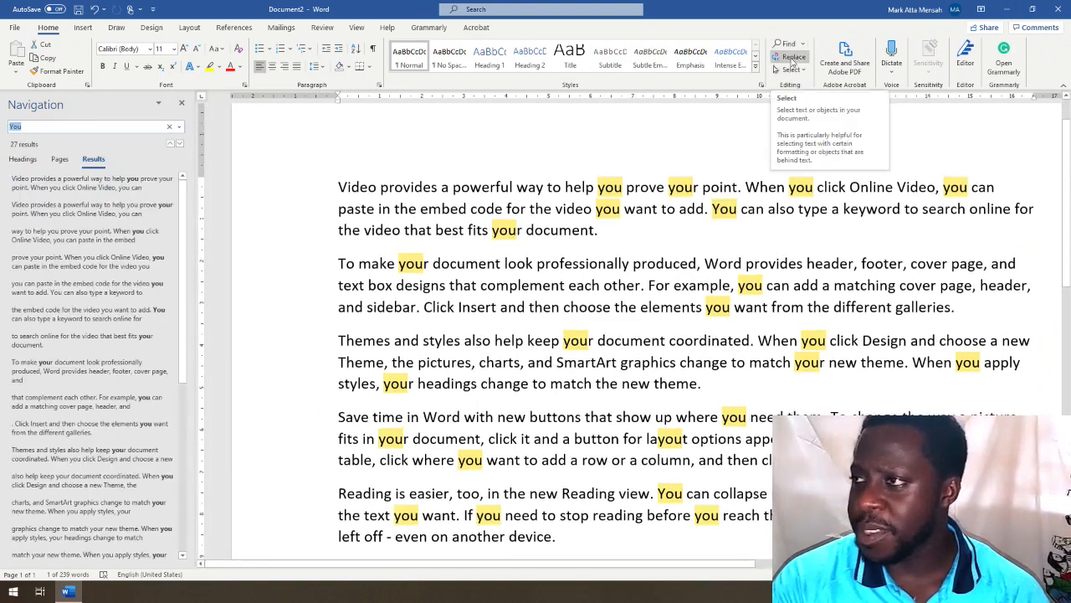
click(792, 57)
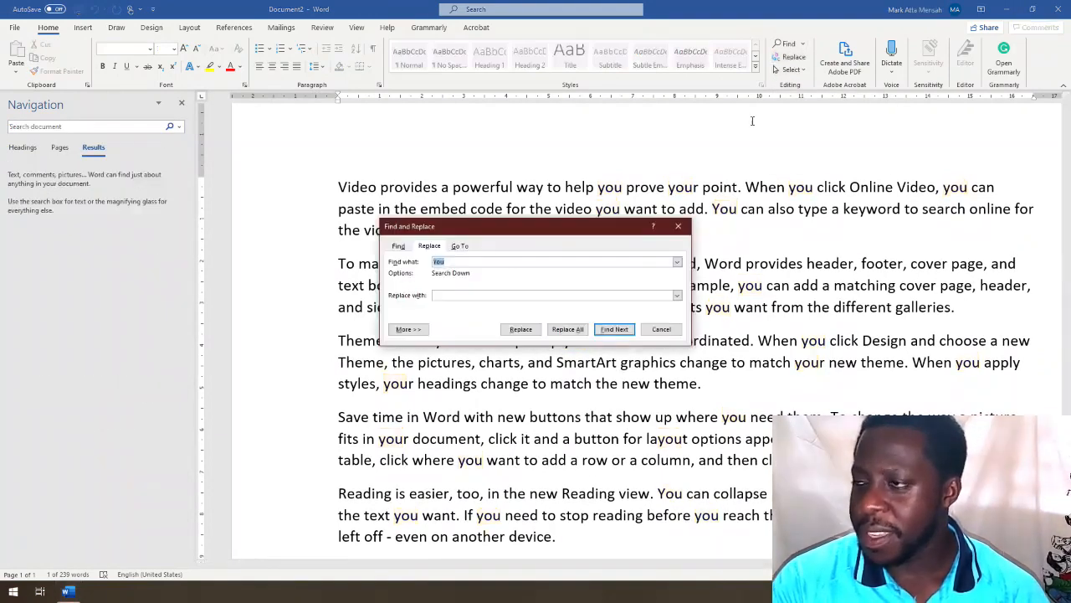
click(680, 226)
click(791, 44)
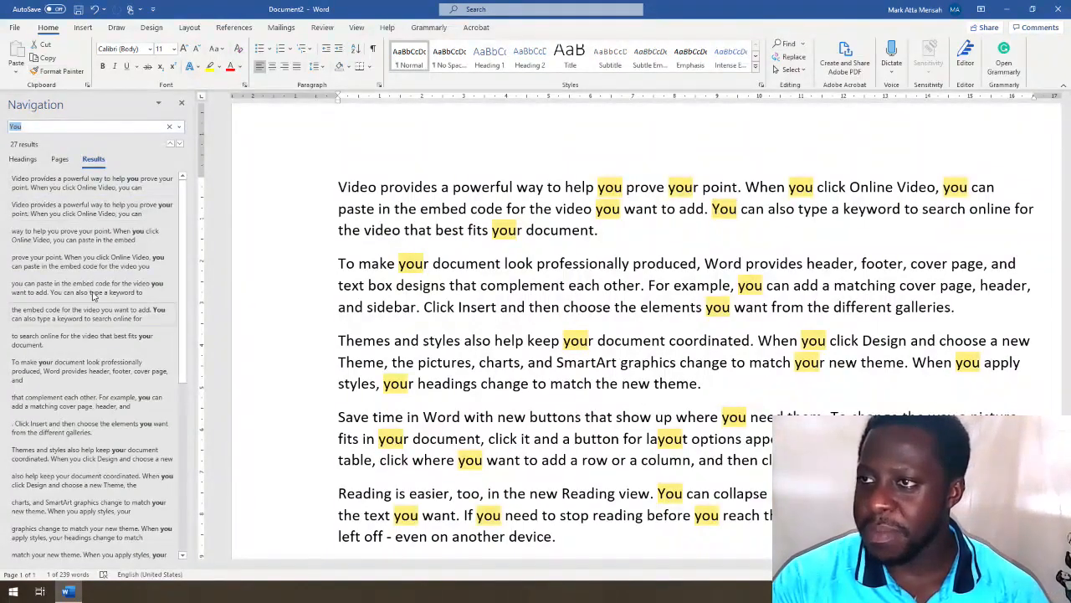
click(716, 220)
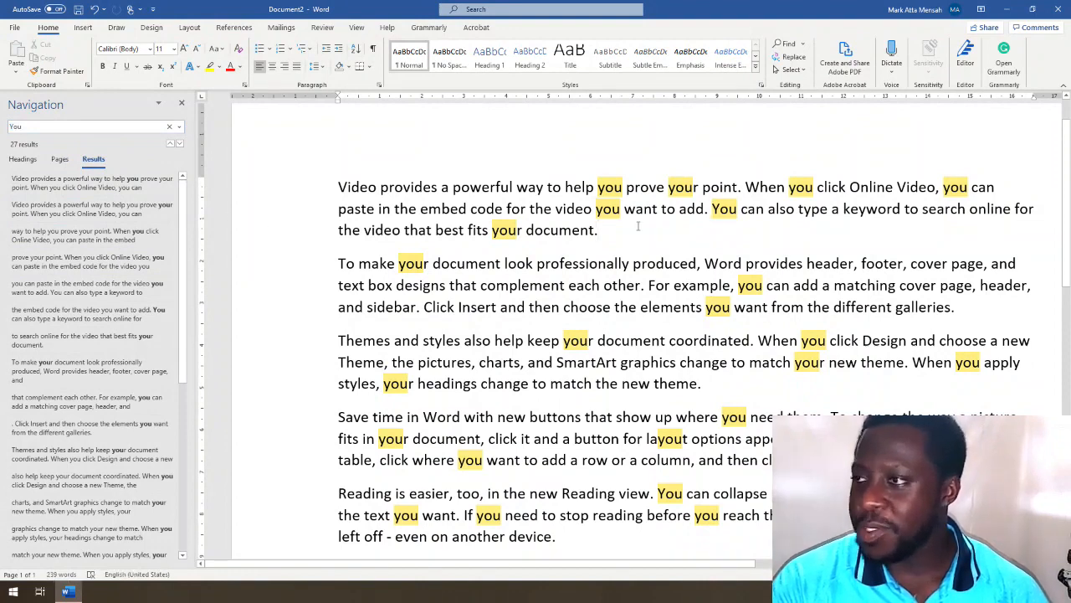
scroll(94, 347, down, 5)
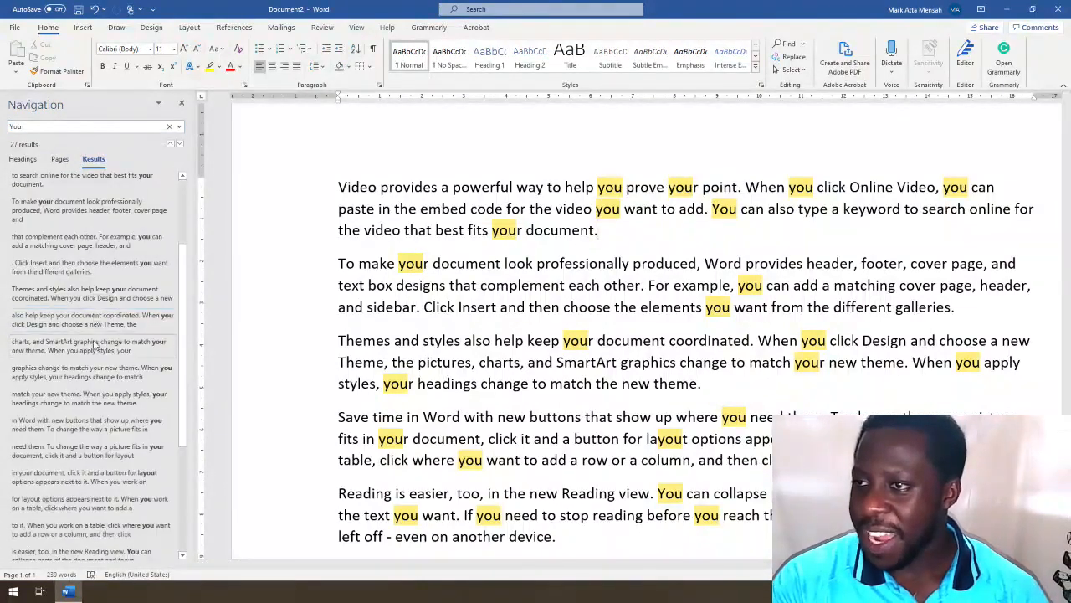
scroll(94, 347, up, 3)
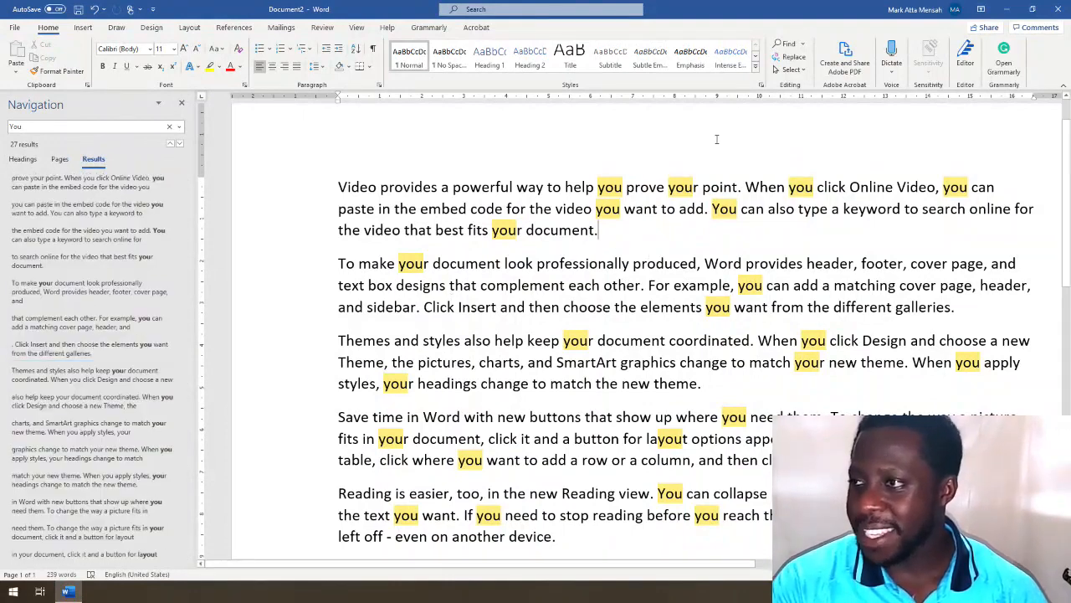
Step: Repeat the search for "You", check the highlighted matches in the text, and close the search results
click(784, 42)
scroll(668, 221, down, 1)
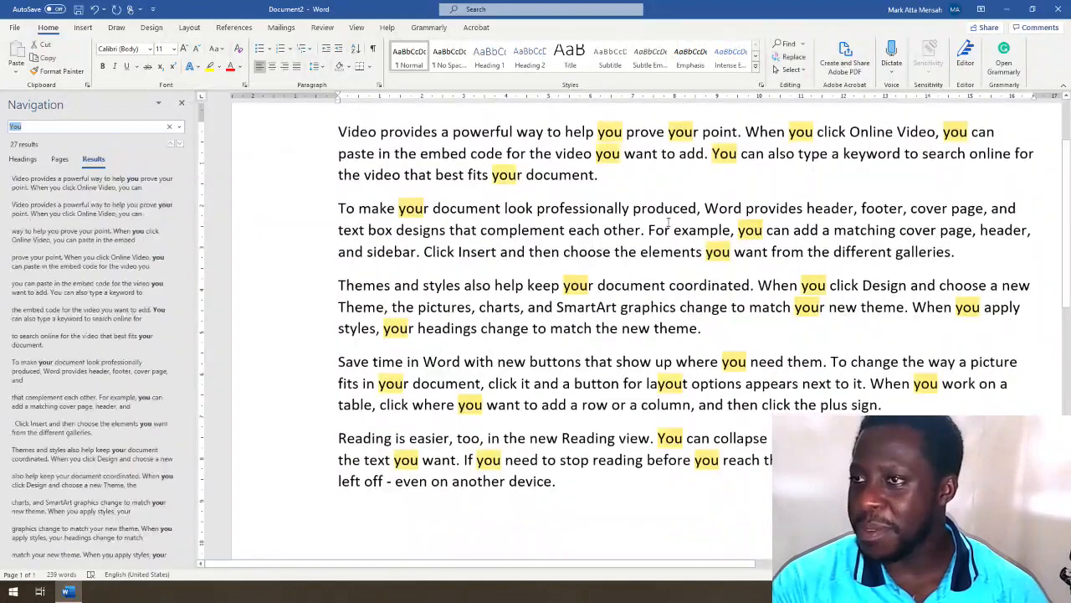
key(Escape)
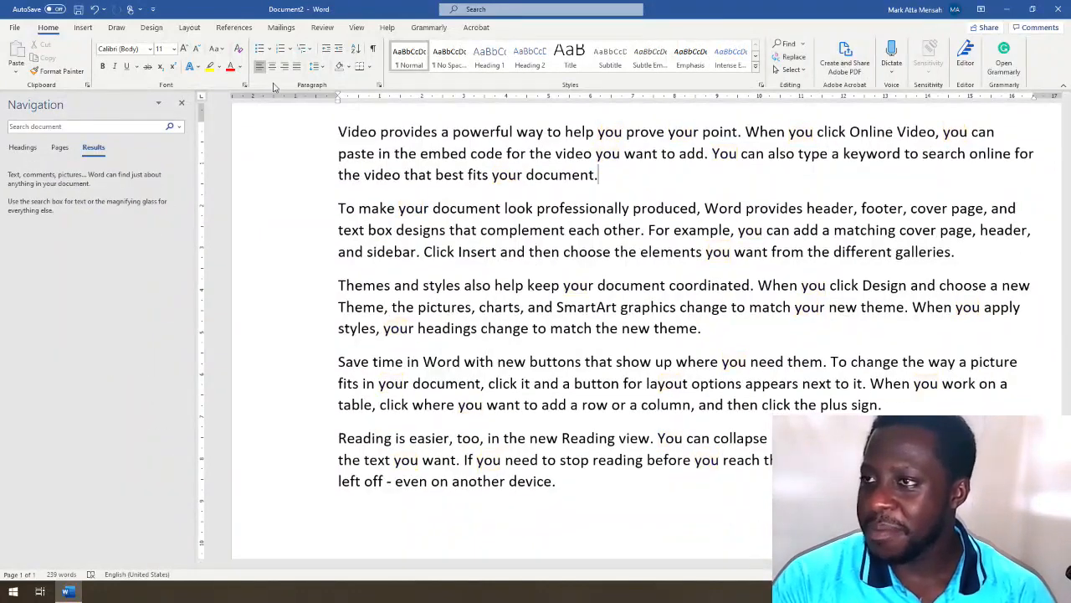
click(181, 102)
scroll(600, 179, up, 2)
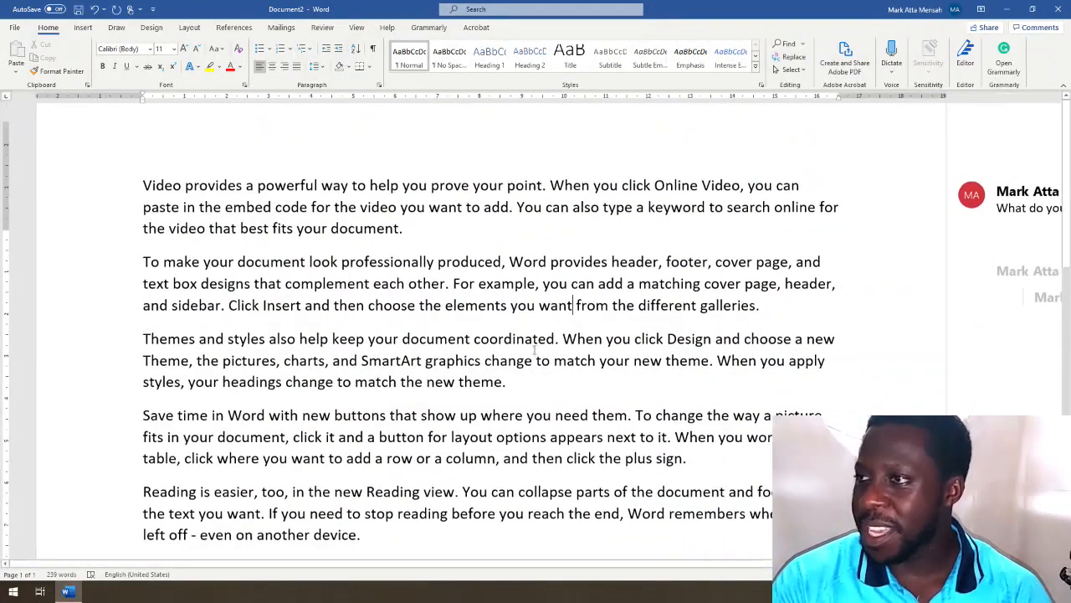
Step: Reopen the document search and find the occurrences of "You" from the beginning of the page
click(785, 44)
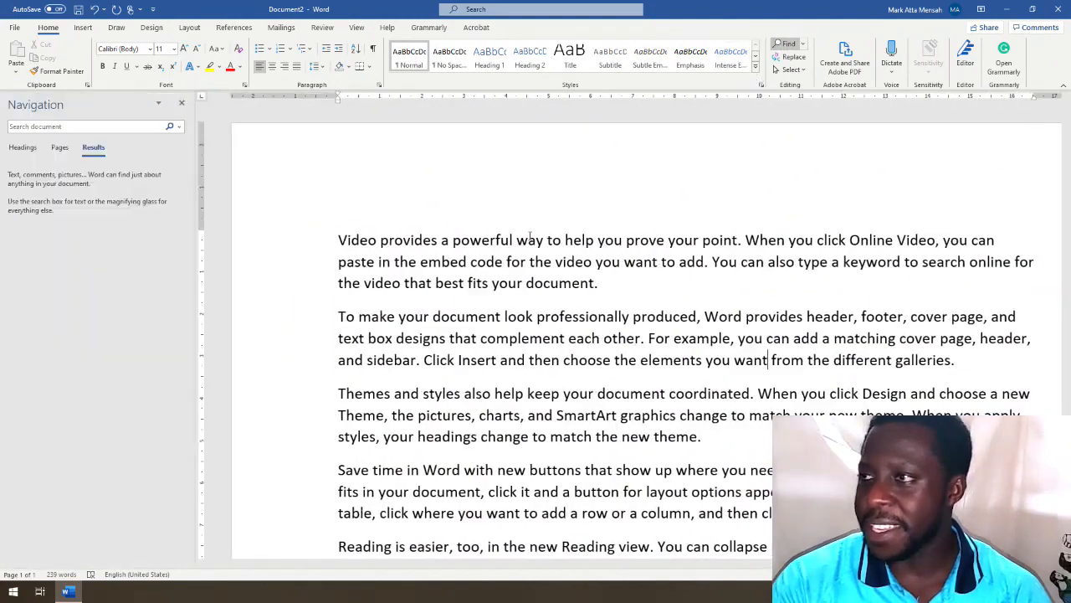
scroll(435, 317, up, 3)
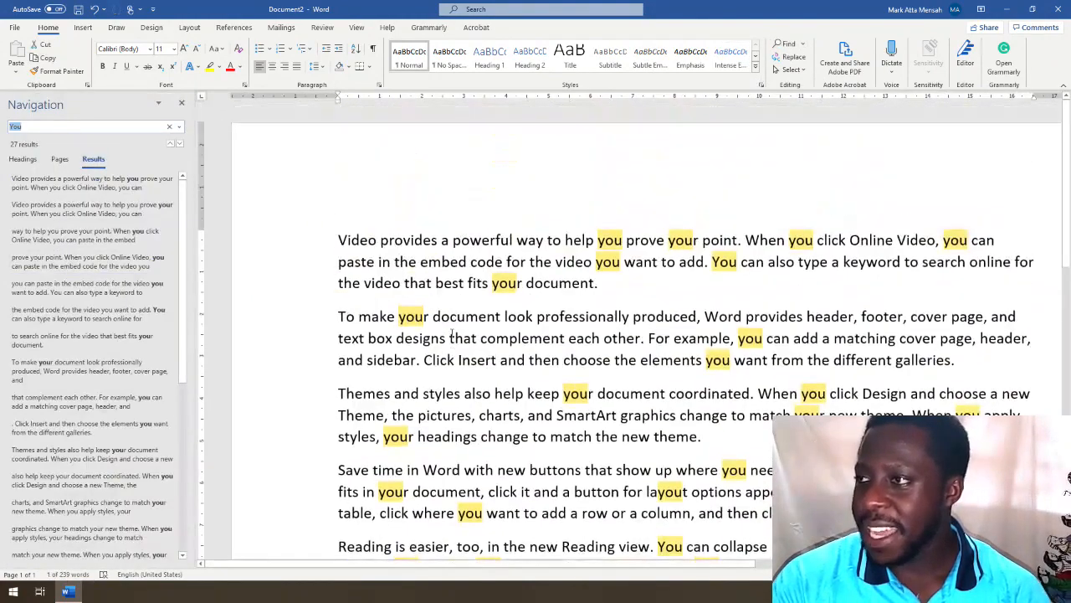
Step: Clear the document search and set up a replacement of "You" with "me"
click(704, 253)
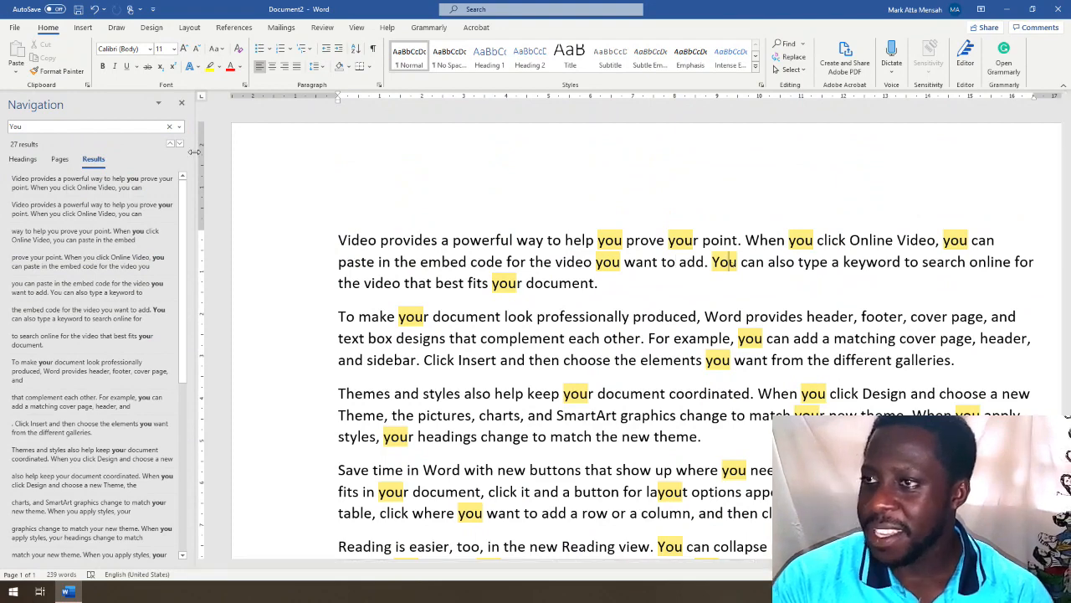
click(170, 129)
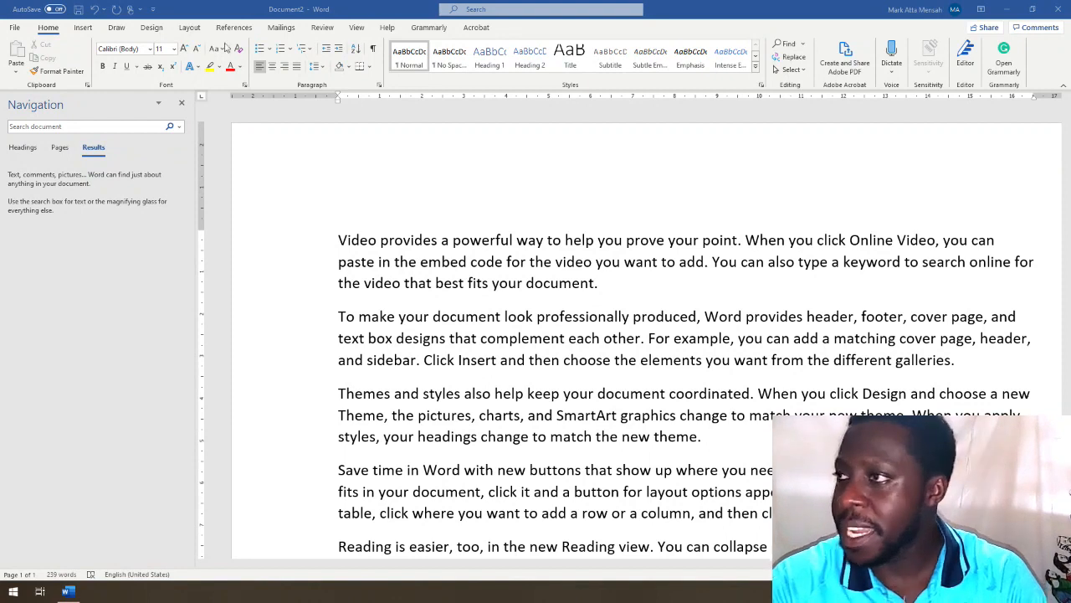
click(787, 57)
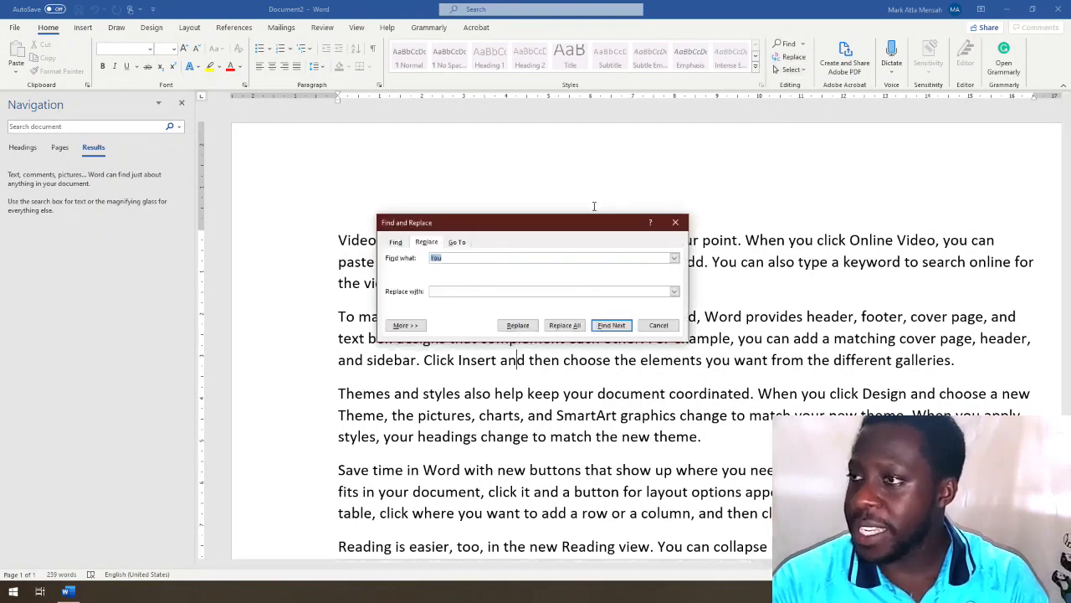
drag(539, 223, 455, 206)
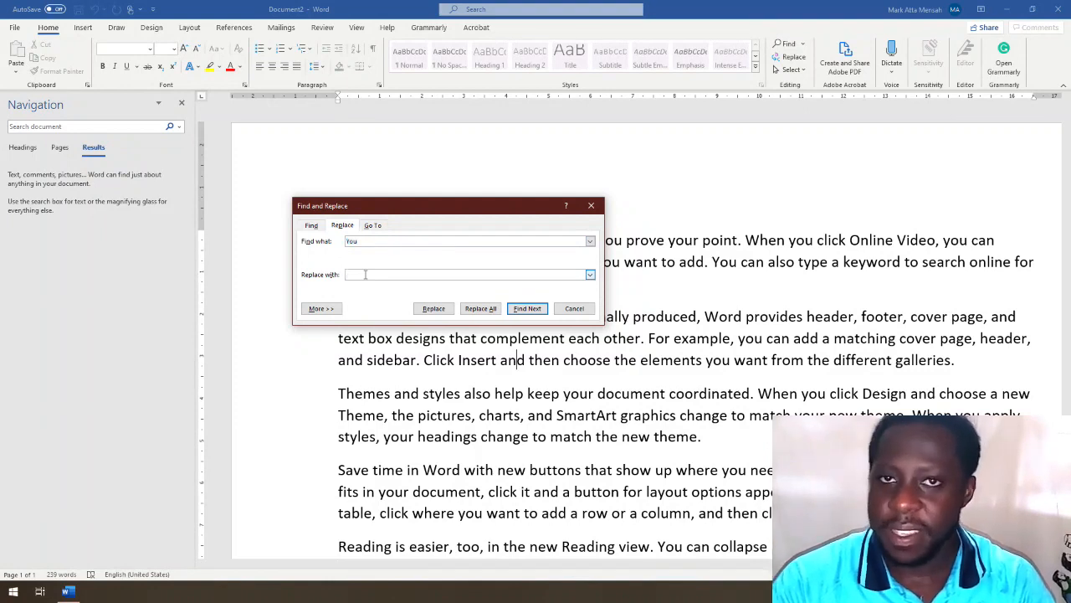
drag(370, 206, 327, 176)
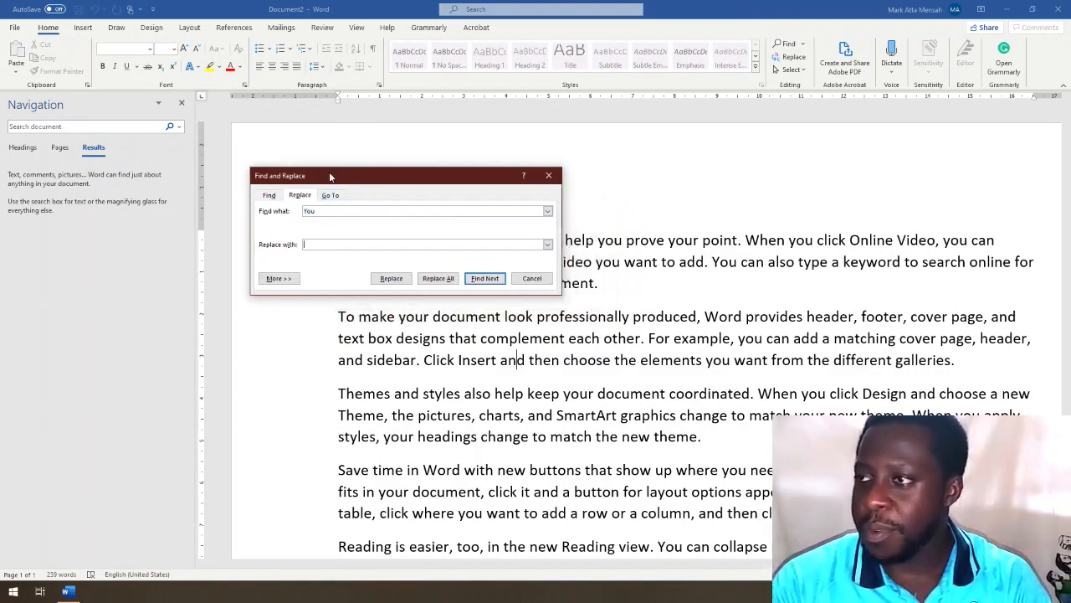
click(309, 243)
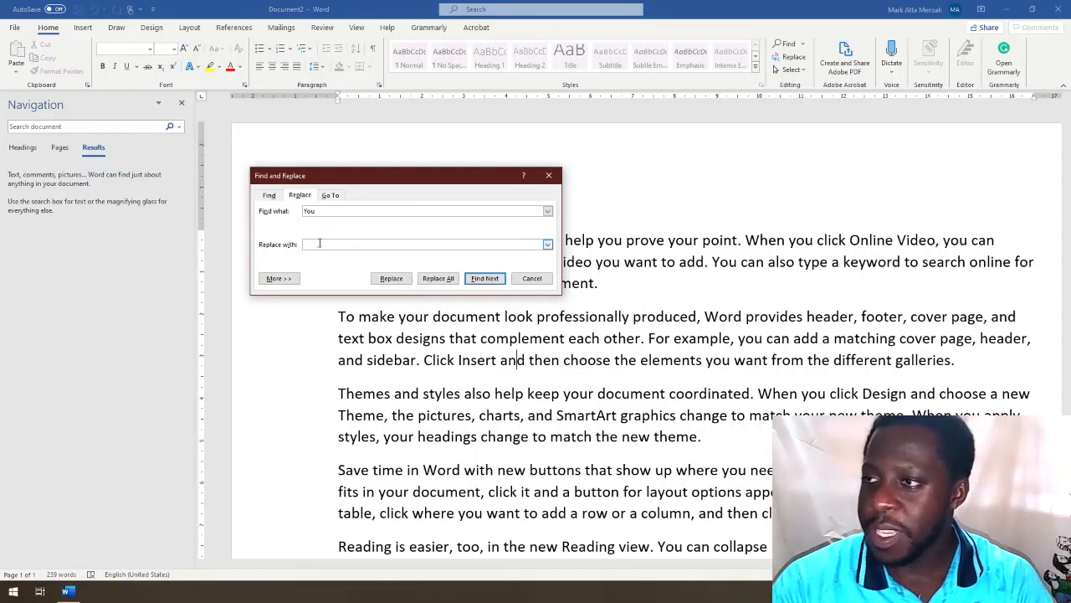
text(me)
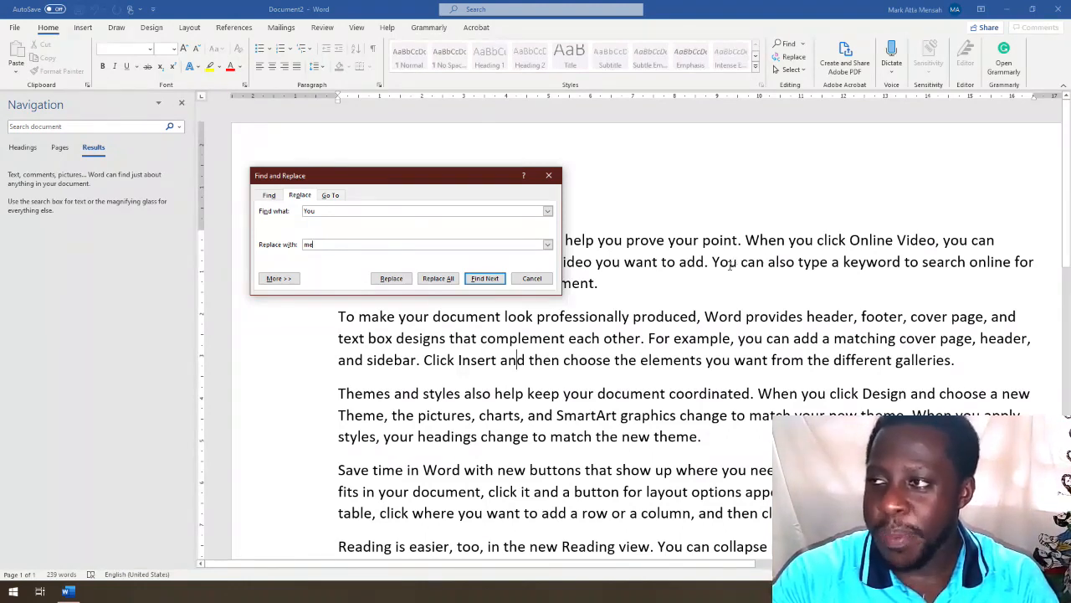
Step: Replace all occurrences of "You" with "me" throughout the document and close the Find and Replace dialog
double_click(725, 262)
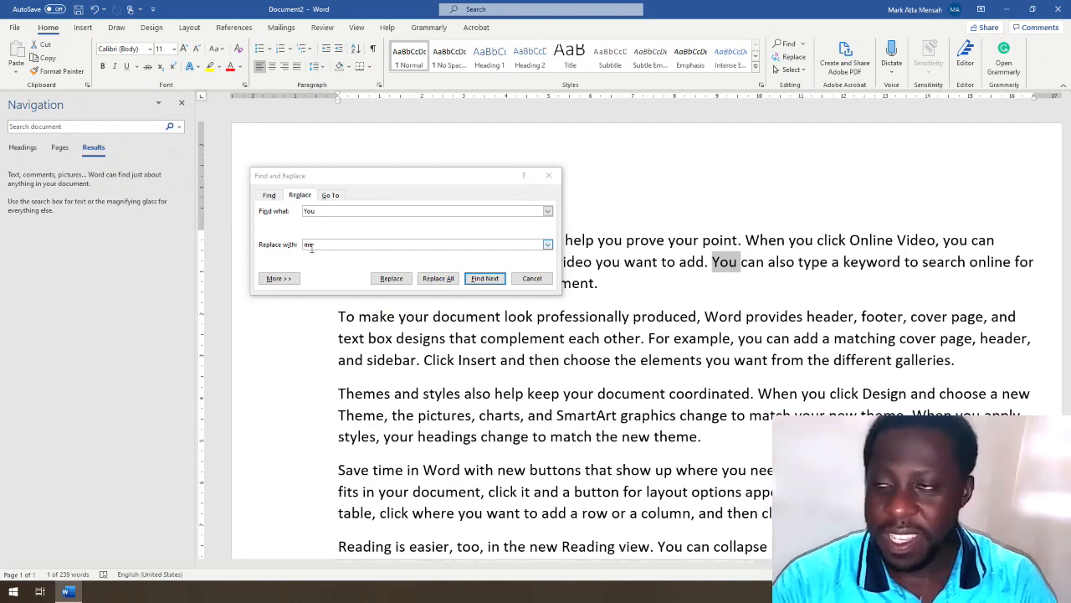
click(438, 278)
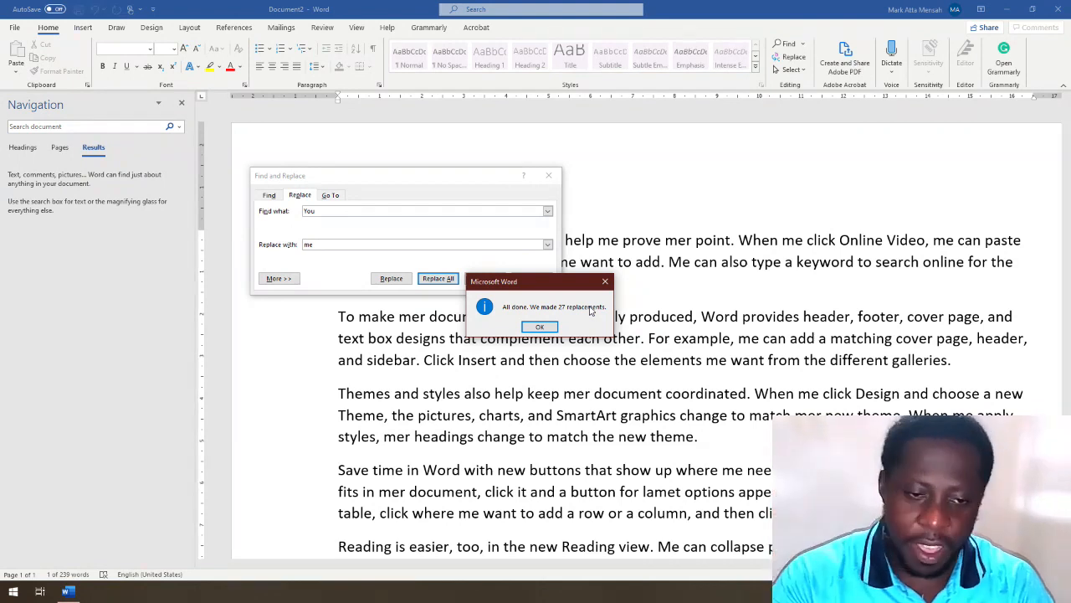
click(945, 591)
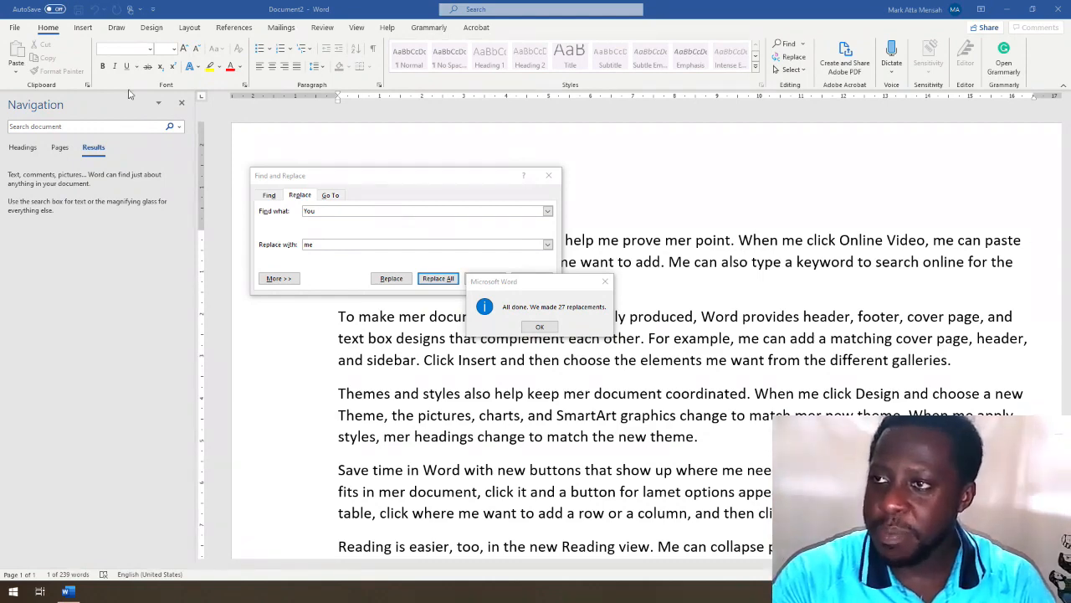
click(539, 327)
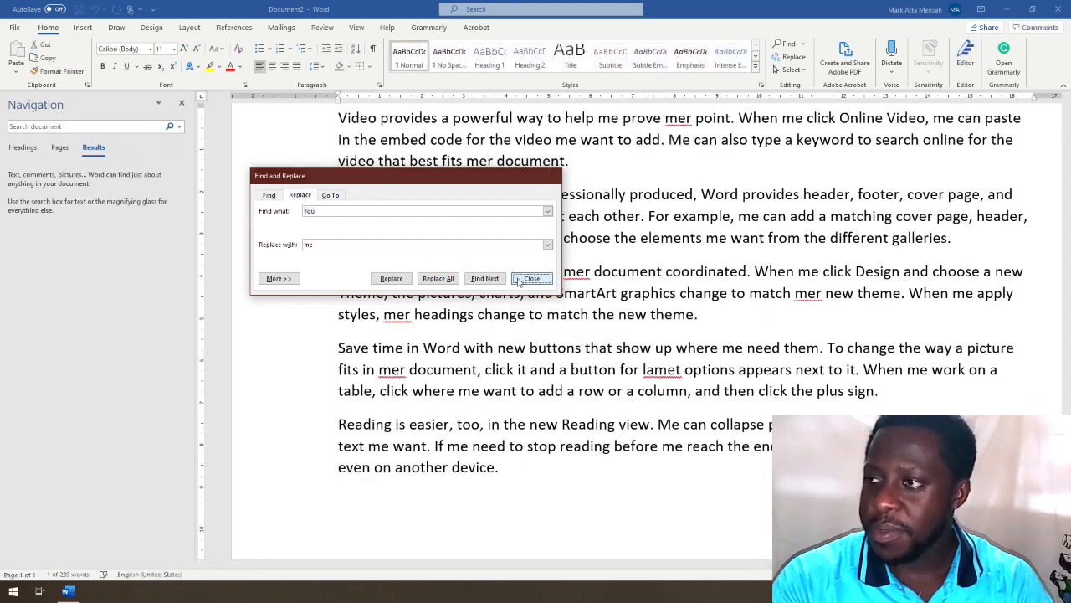
click(533, 277)
Step: Search the document for "me", look through the page, heading and result views, and close the navigation pane
click(74, 127)
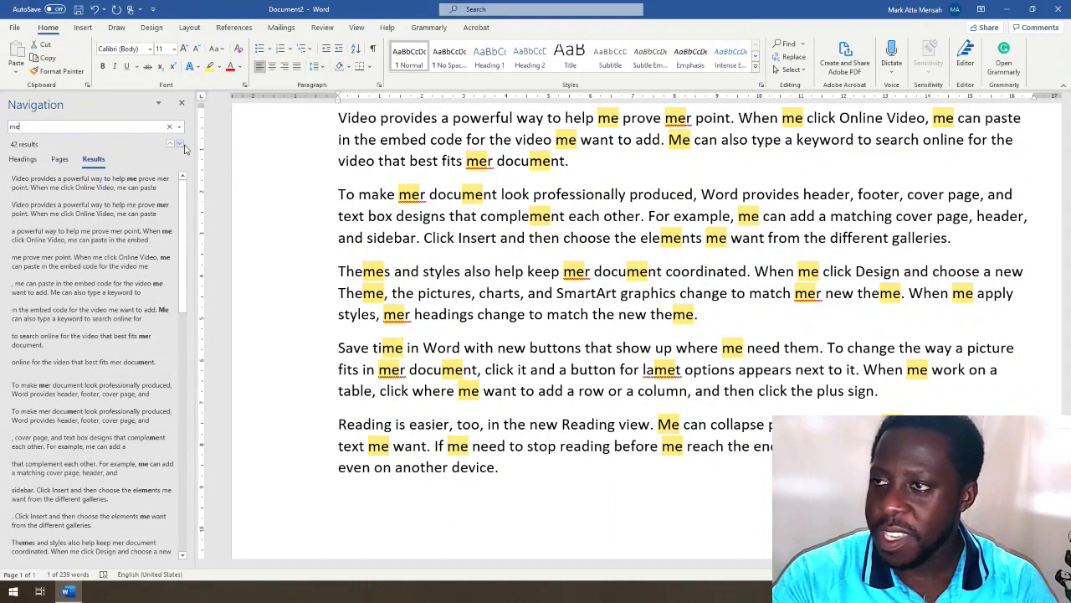
click(60, 159)
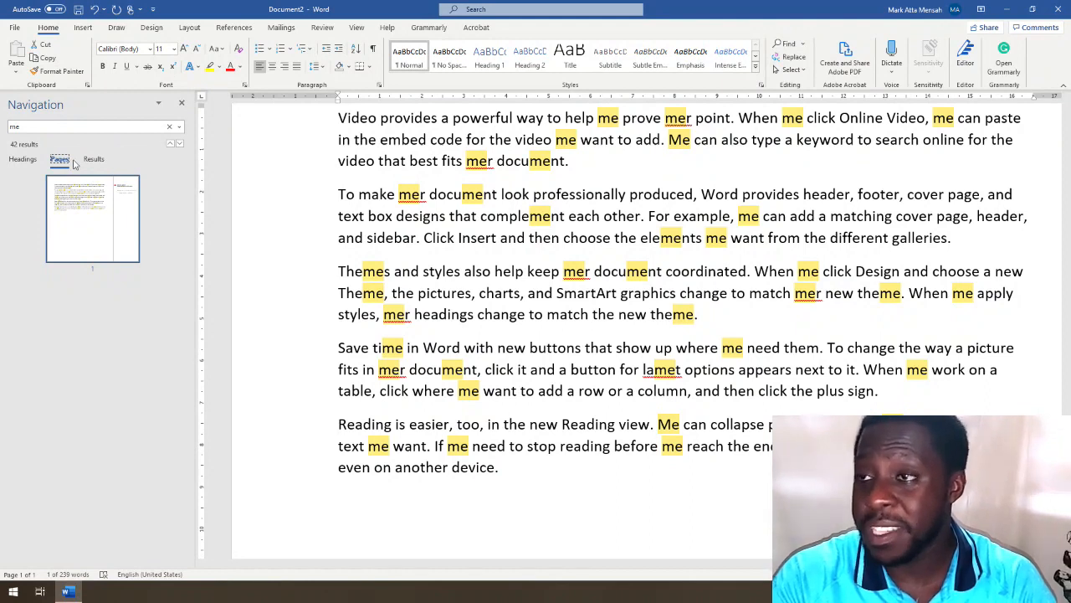
click(28, 160)
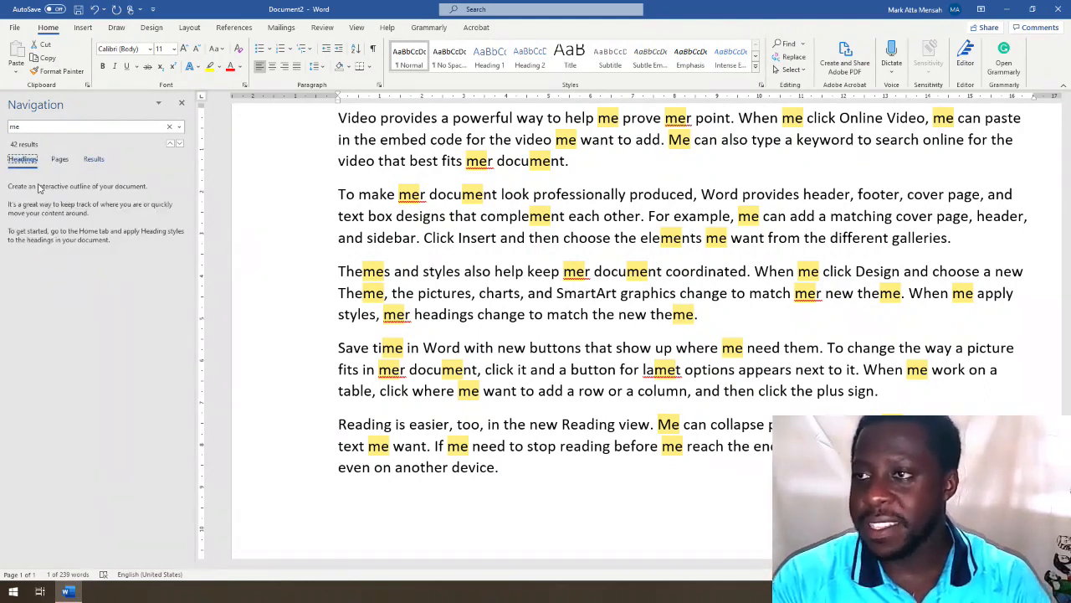
click(93, 159)
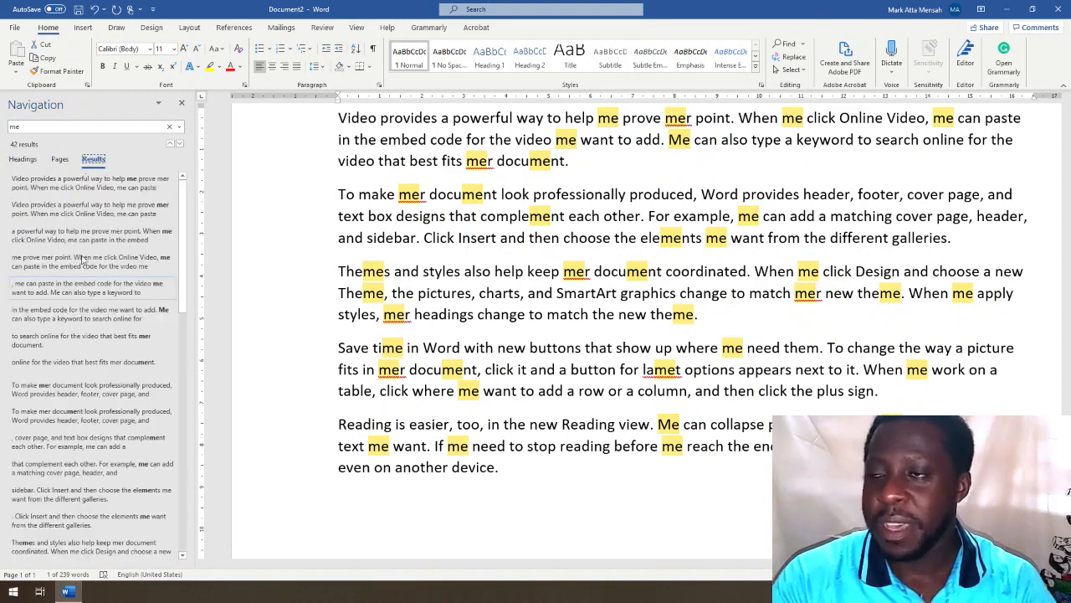
scroll(90, 301, down, 5)
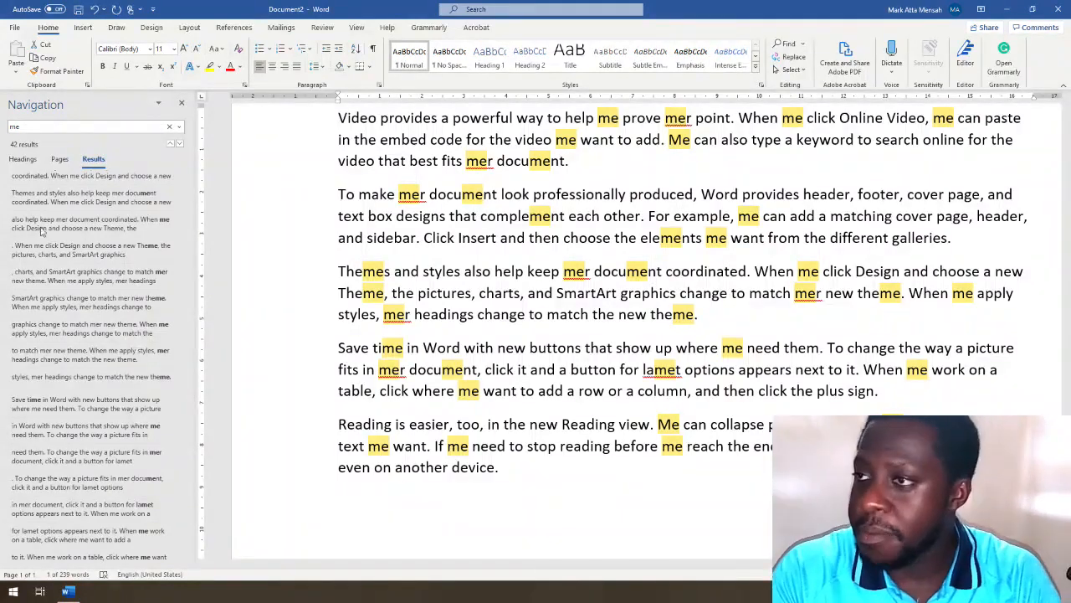
click(183, 103)
click(184, 104)
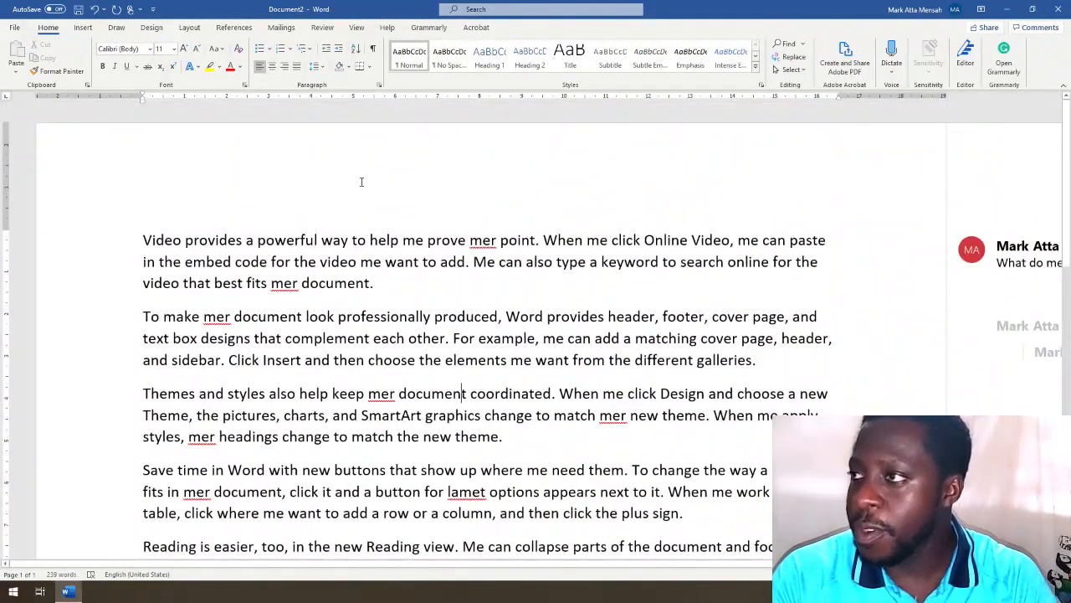
click(345, 283)
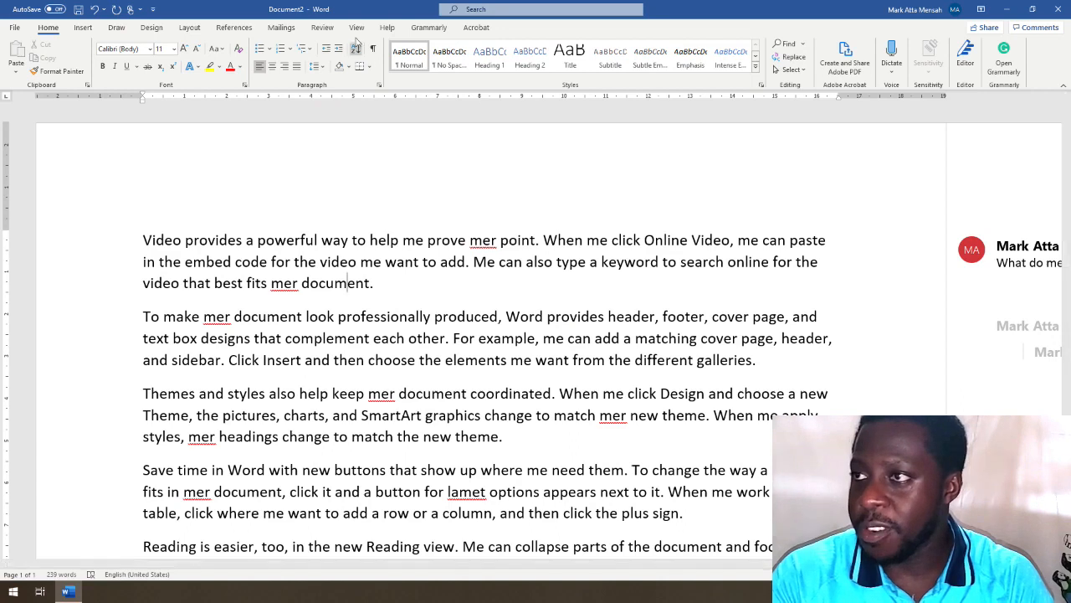
click(322, 28)
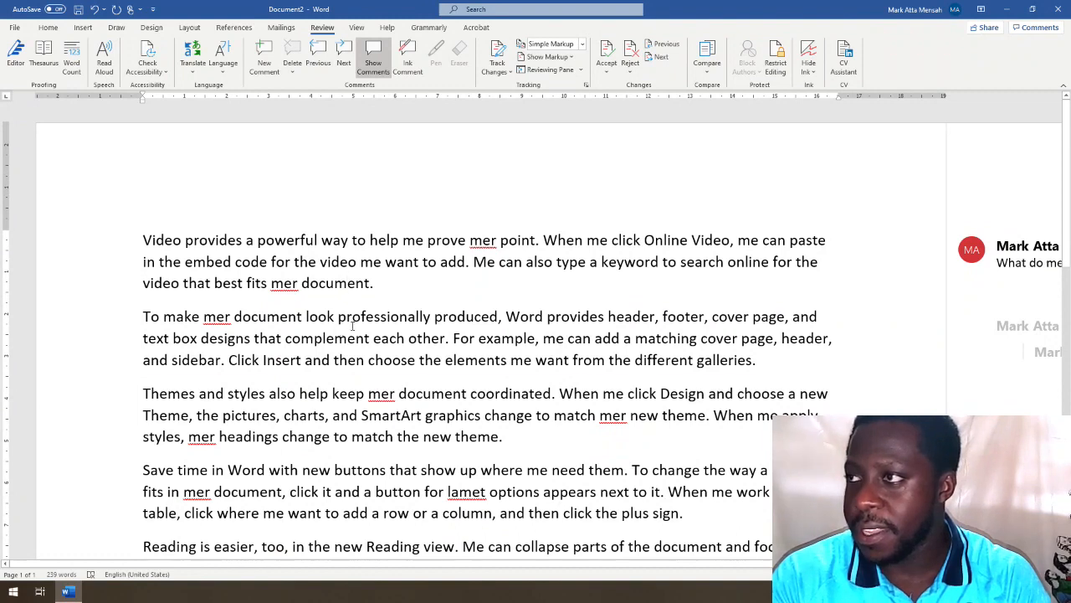
mouse_move(289, 330)
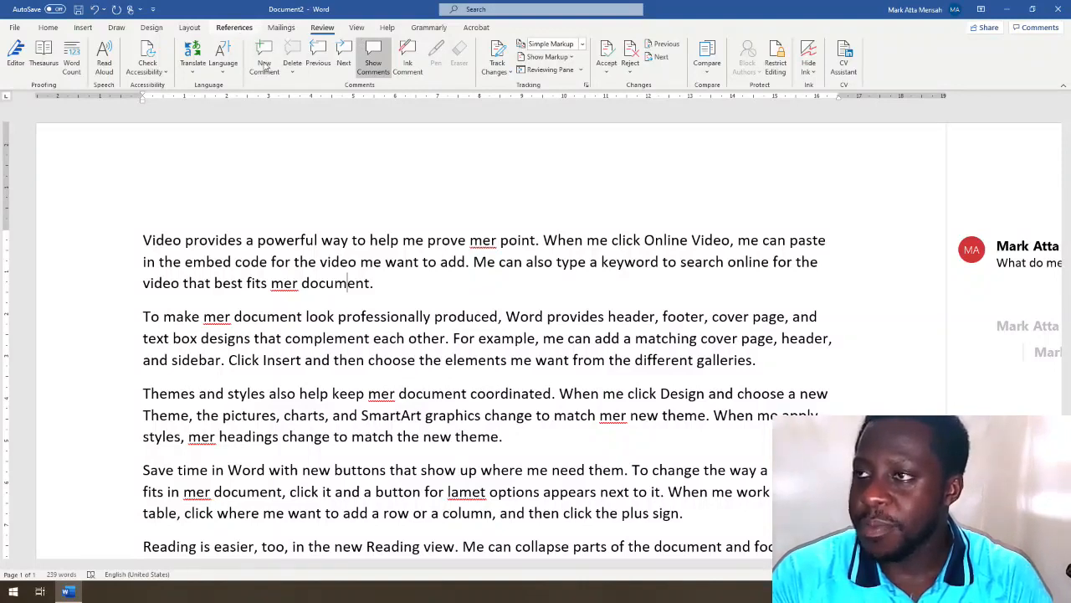
click(234, 27)
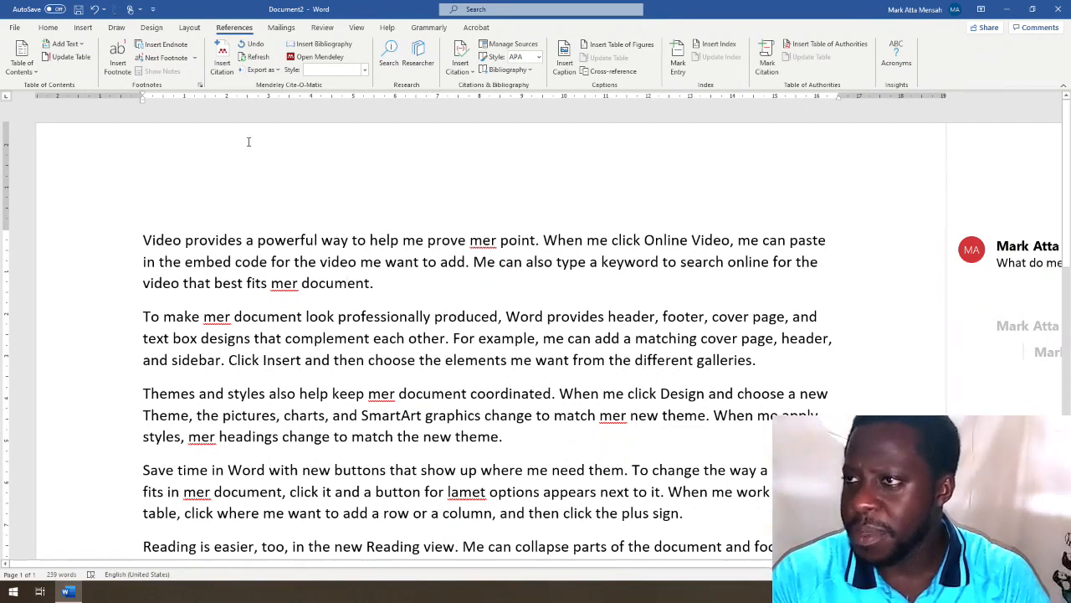
click(322, 28)
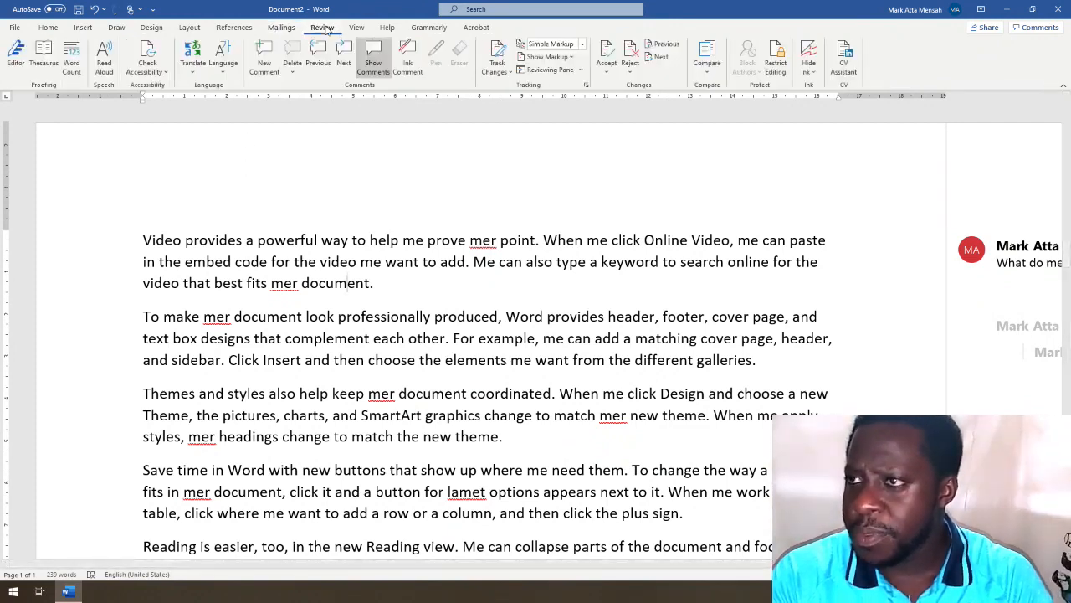
click(49, 28)
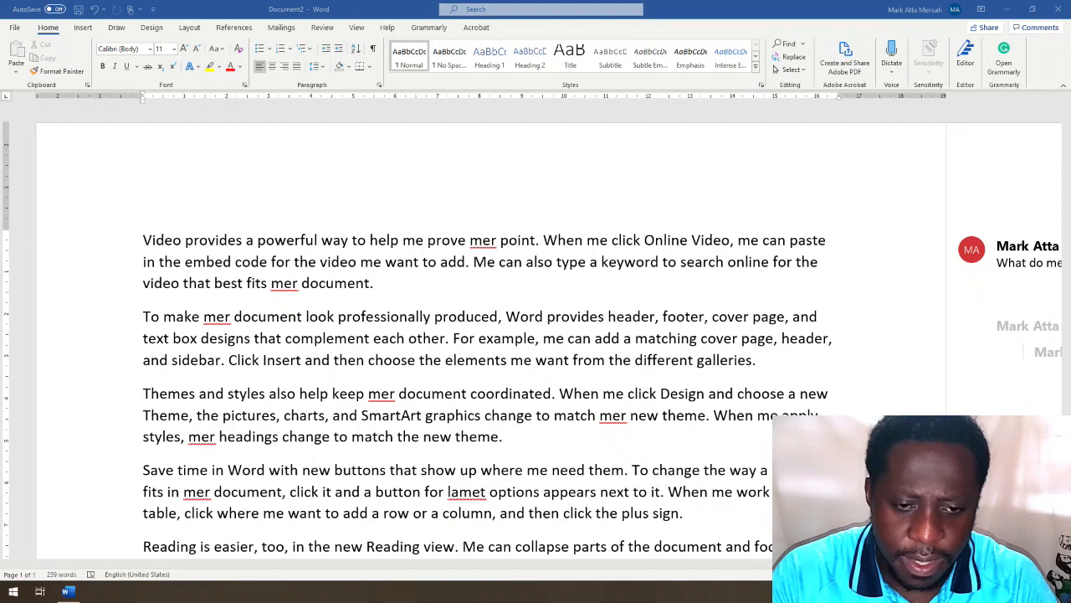
click(333, 28)
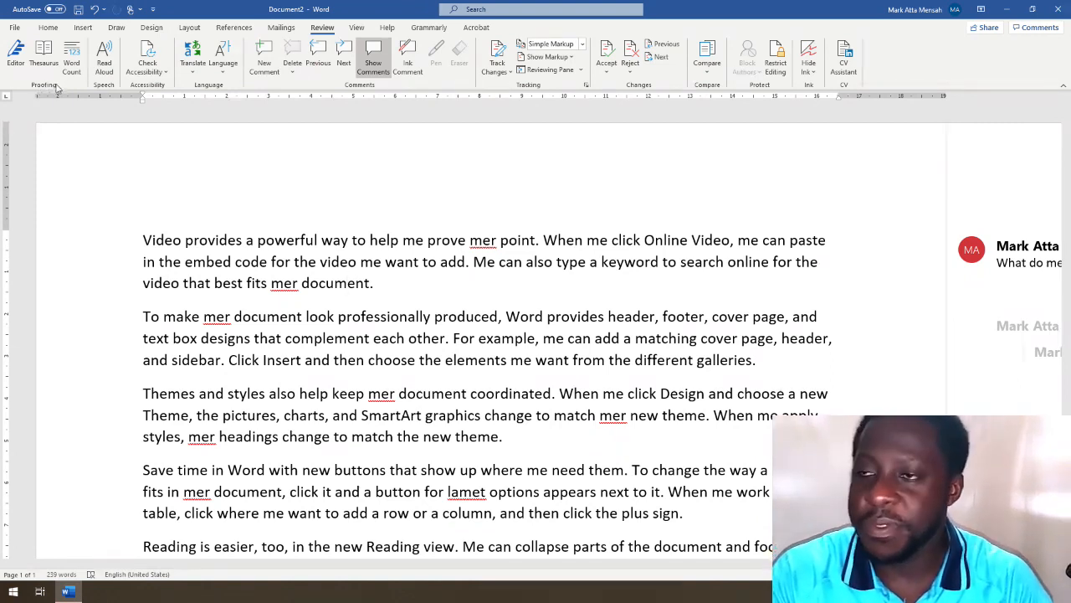
Step: Run the Editor check on the document and examine the English (United States) spelling corrections
click(48, 26)
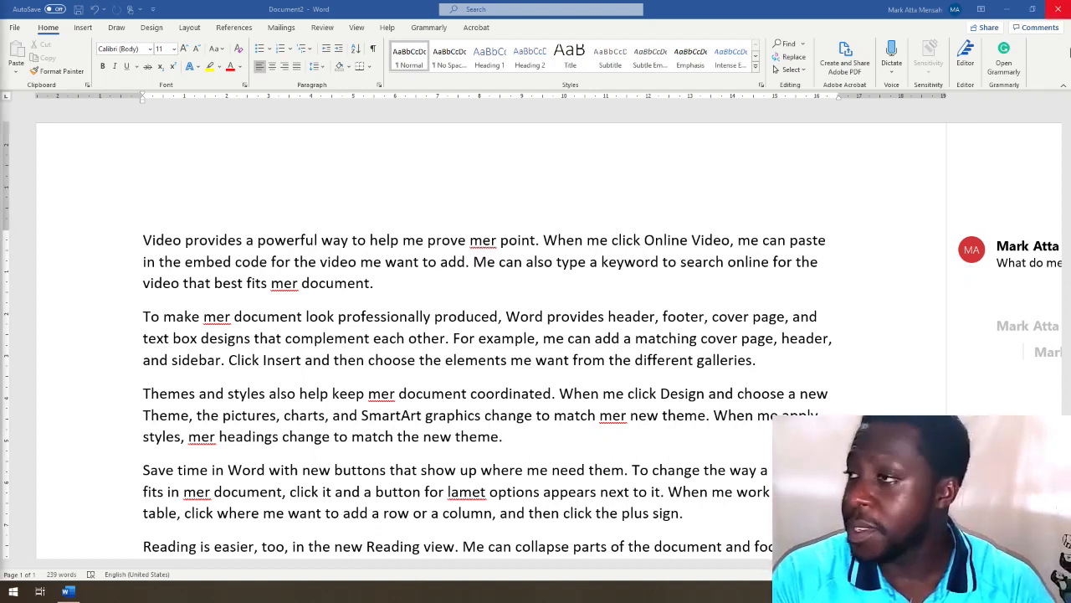
click(971, 64)
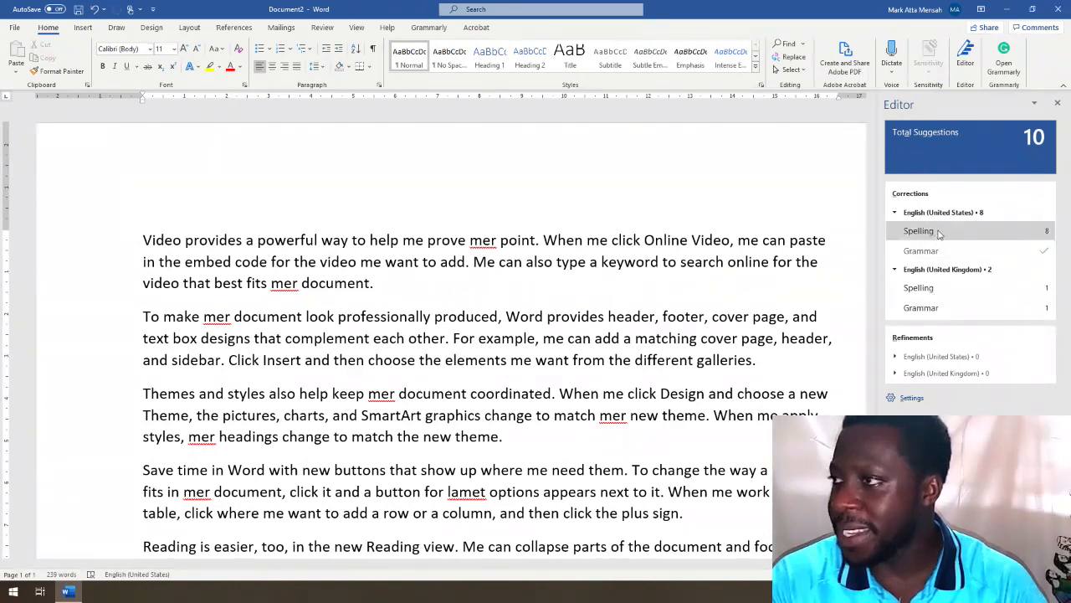
click(940, 285)
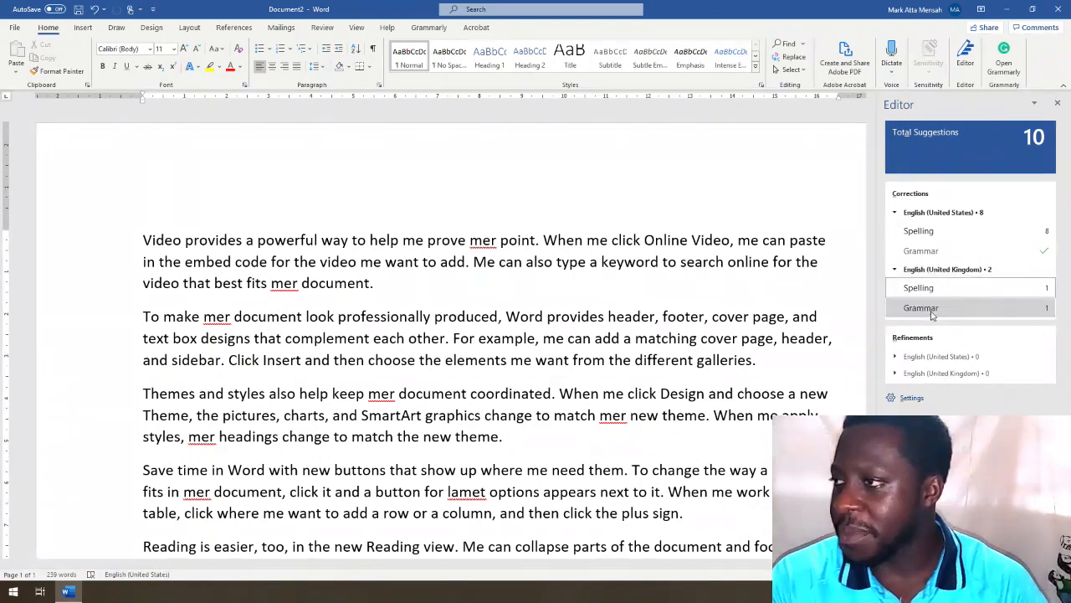
click(962, 233)
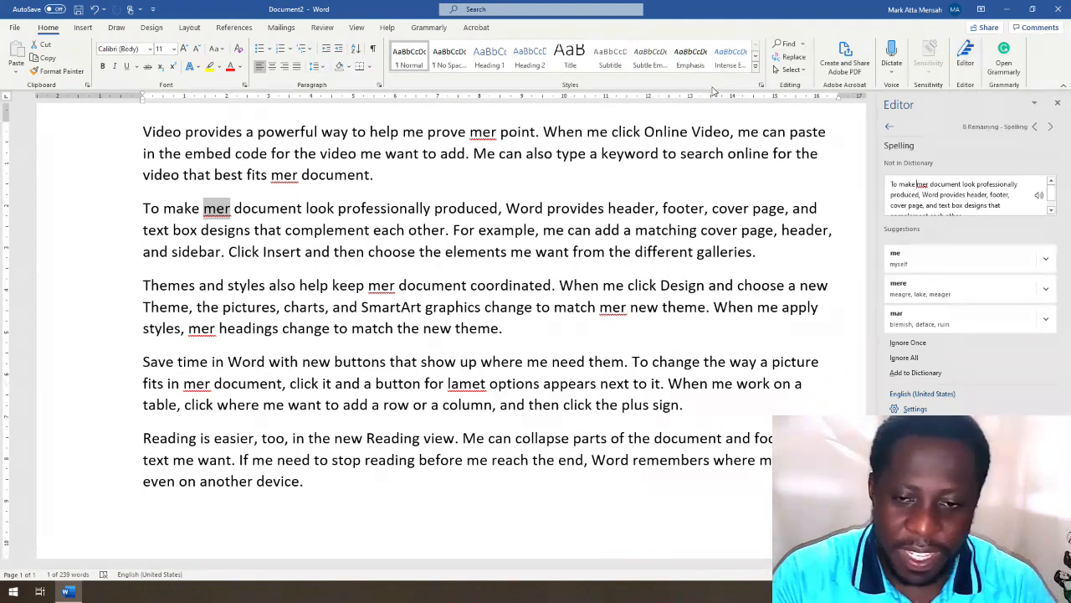
scroll(297, 237, down, 3)
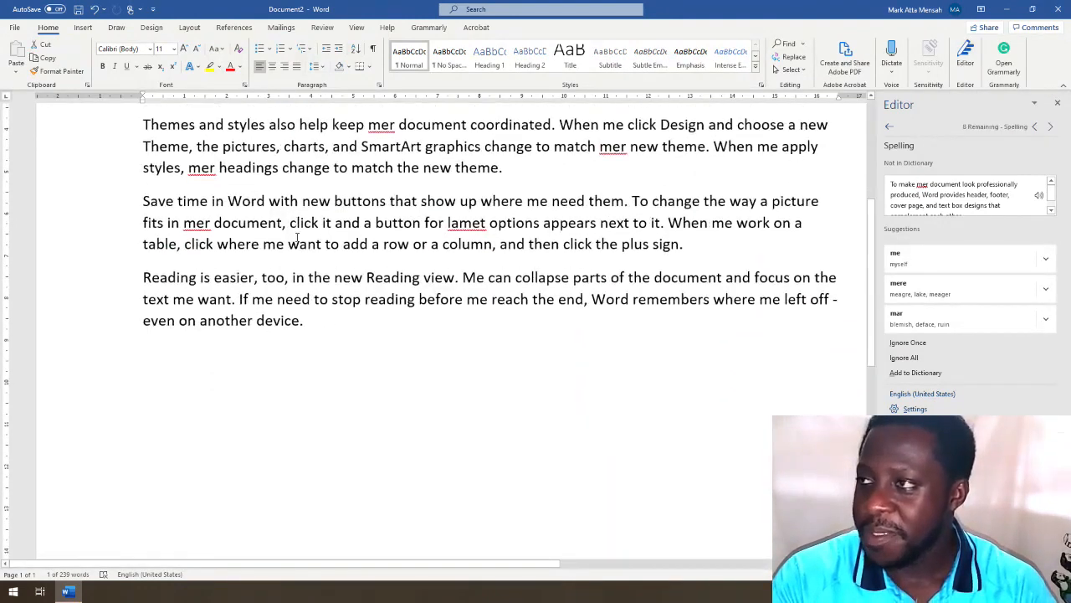
scroll(296, 237, up, 6)
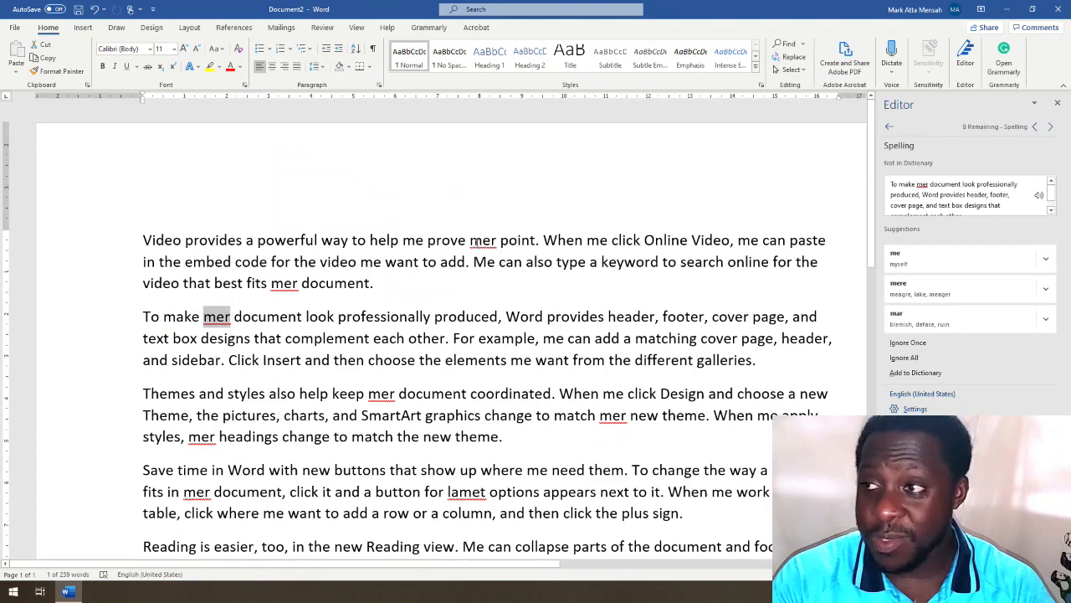
Step: Examine the spelling suggestions for the misspelled word "mer" in the first paragraph without applying a correction
click(471, 241)
scroll(531, 245, down, 3)
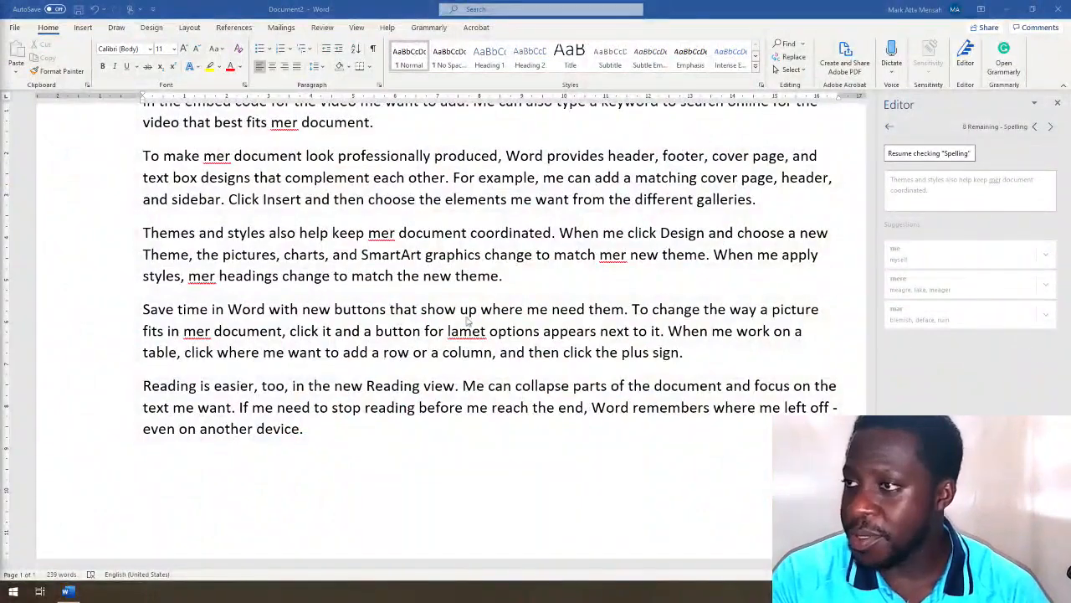
scroll(469, 323, up, 3)
ctrl+scroll(516, 209, up, 2)
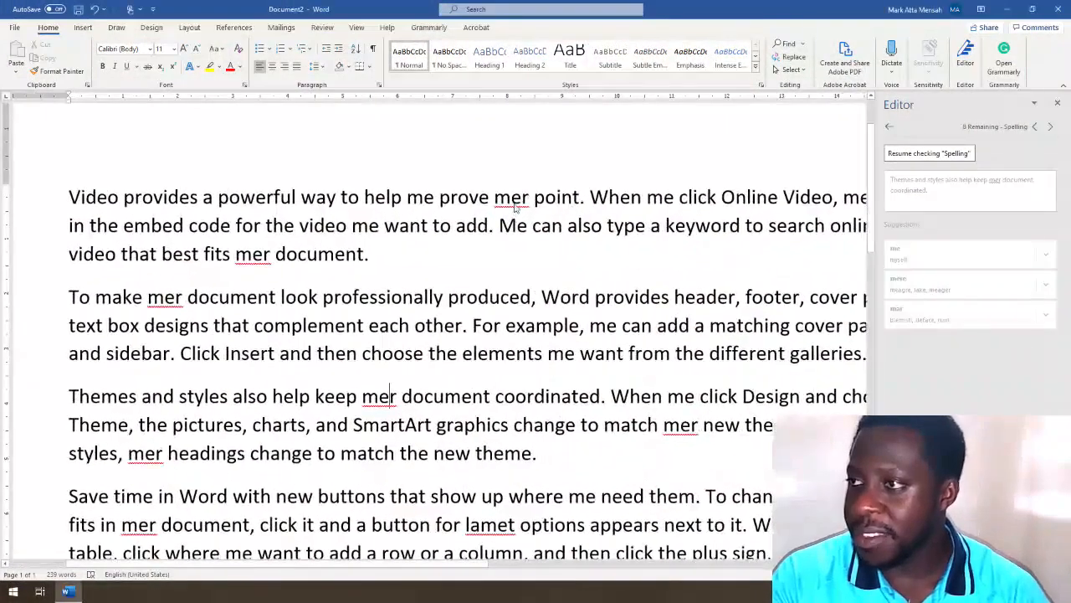
right_click(516, 209)
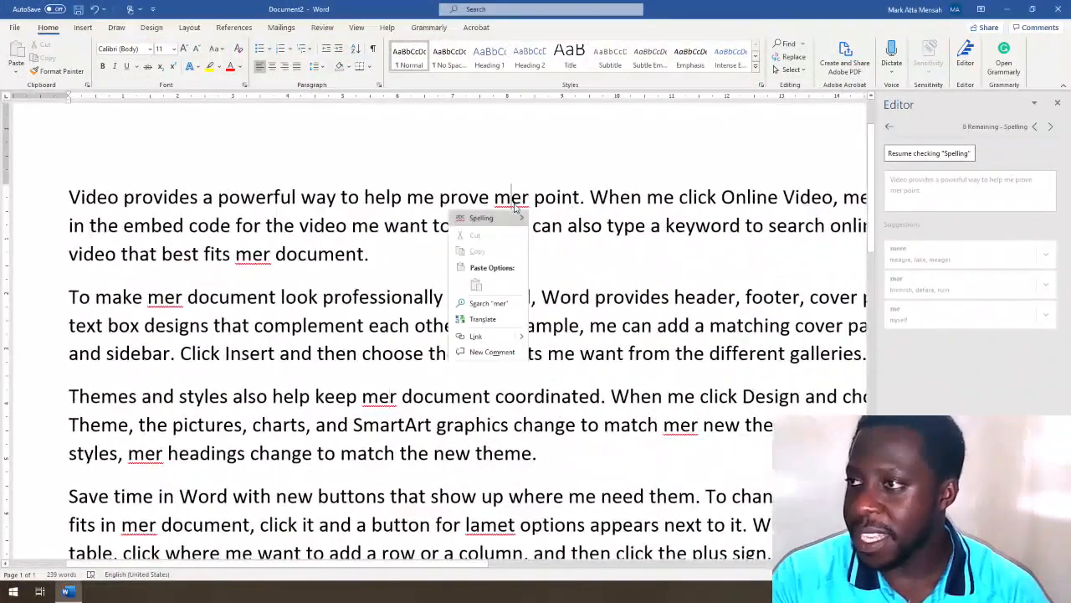
click(277, 301)
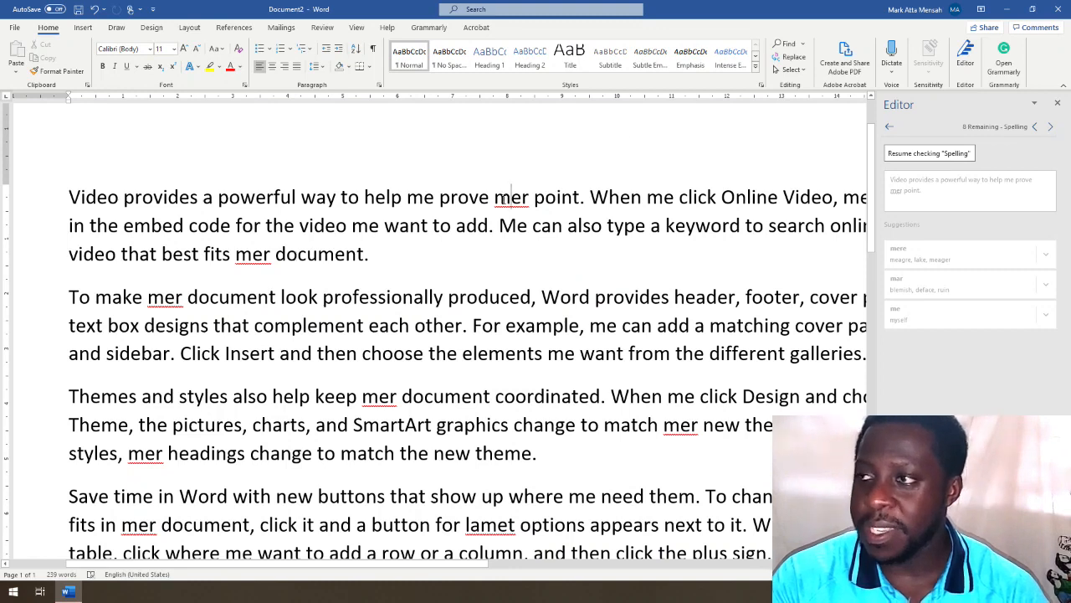
right_click(503, 200)
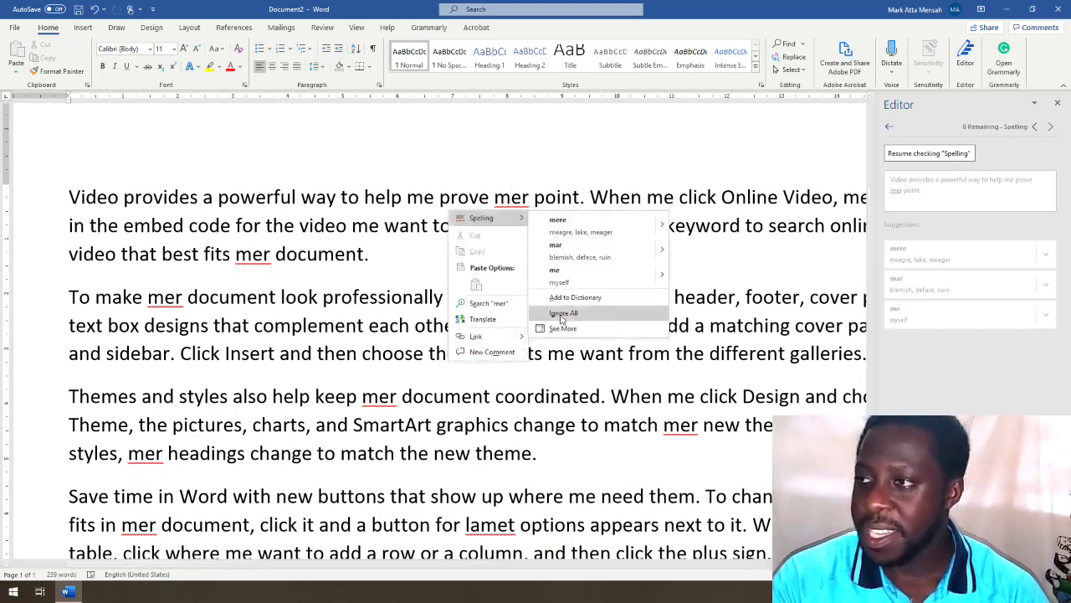
click(253, 254)
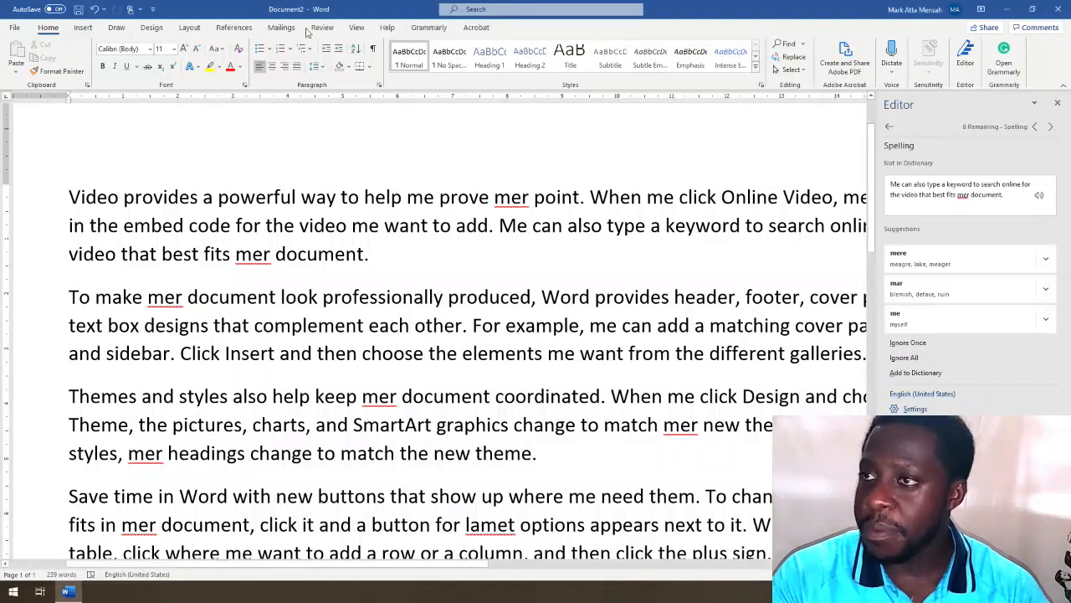
Step: Look up synonyms for "produced" from the second paragraph in the Thesaurus, and follow its synonym "created"
click(323, 27)
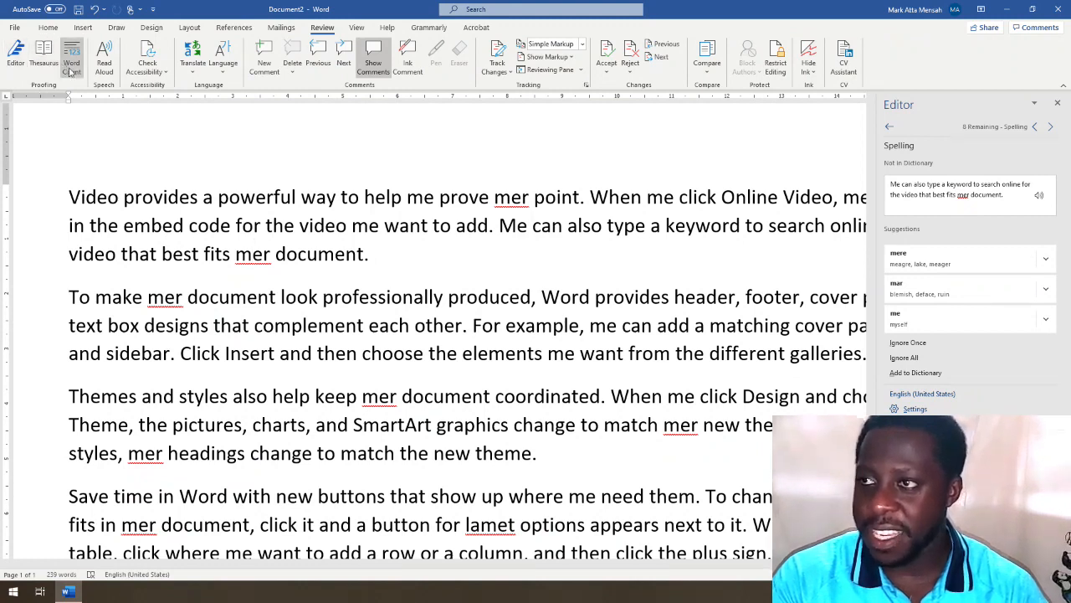
click(48, 27)
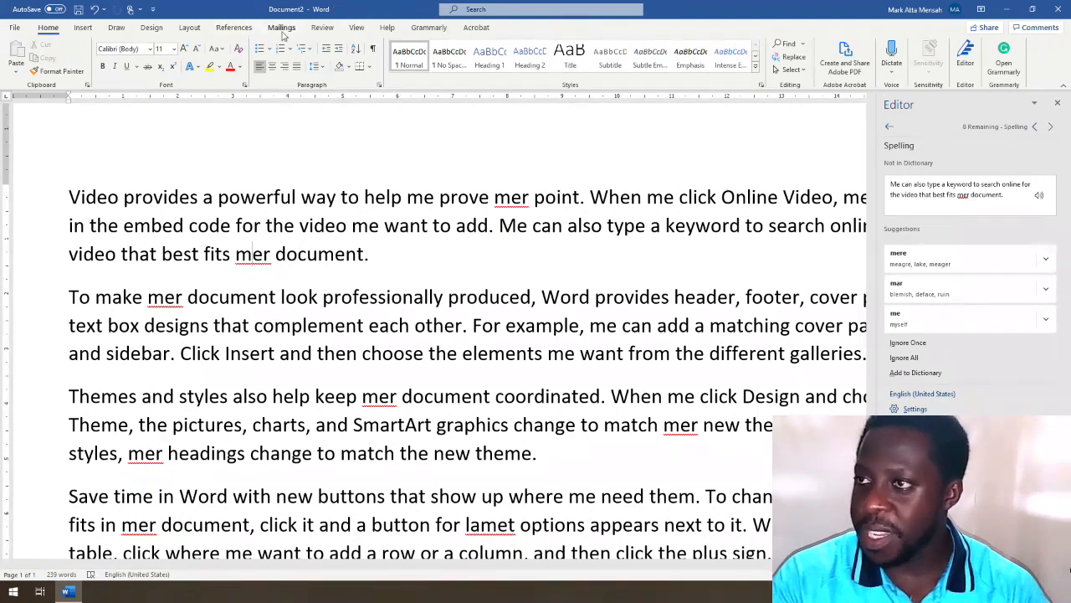
click(322, 27)
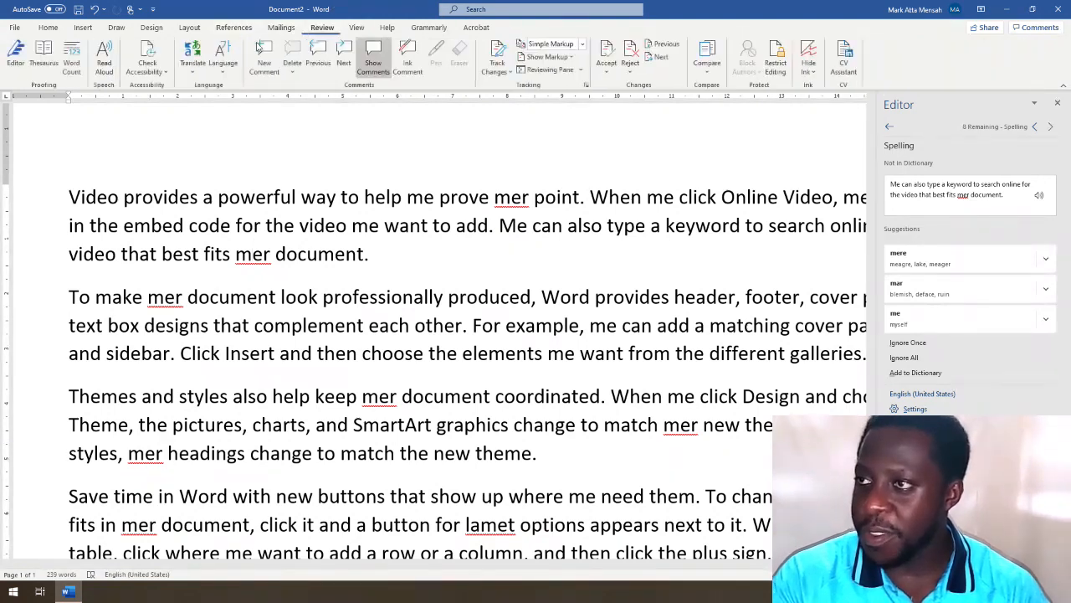
click(46, 62)
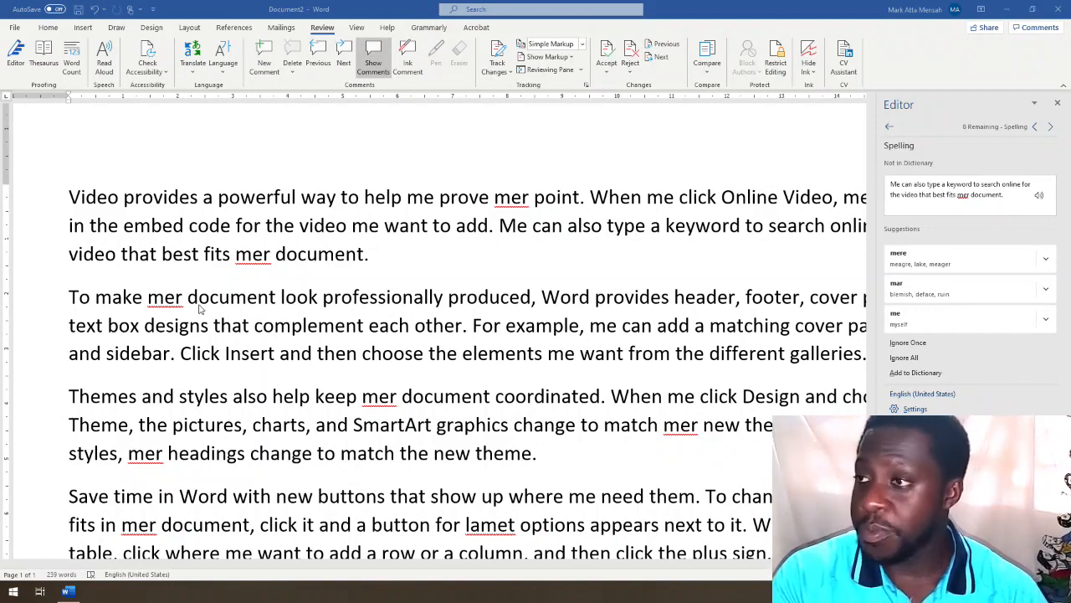
double_click(495, 297)
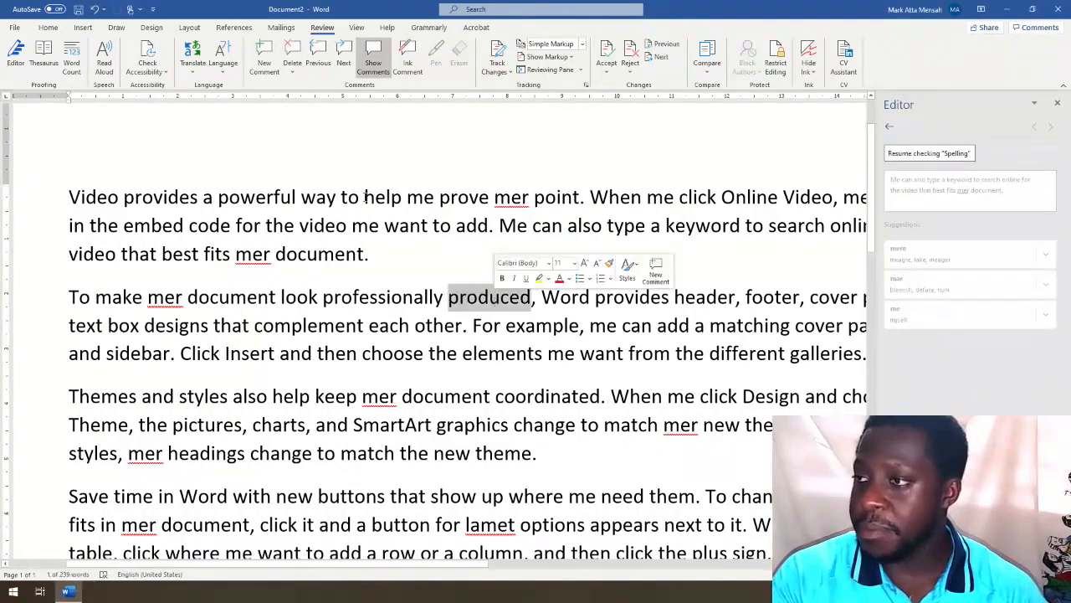
click(52, 61)
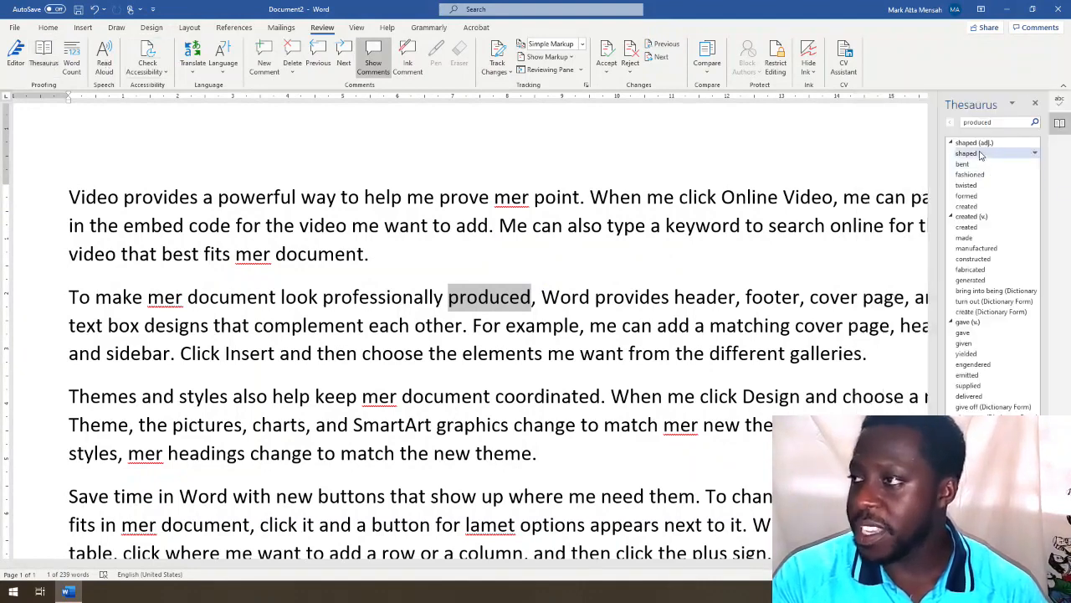
click(966, 227)
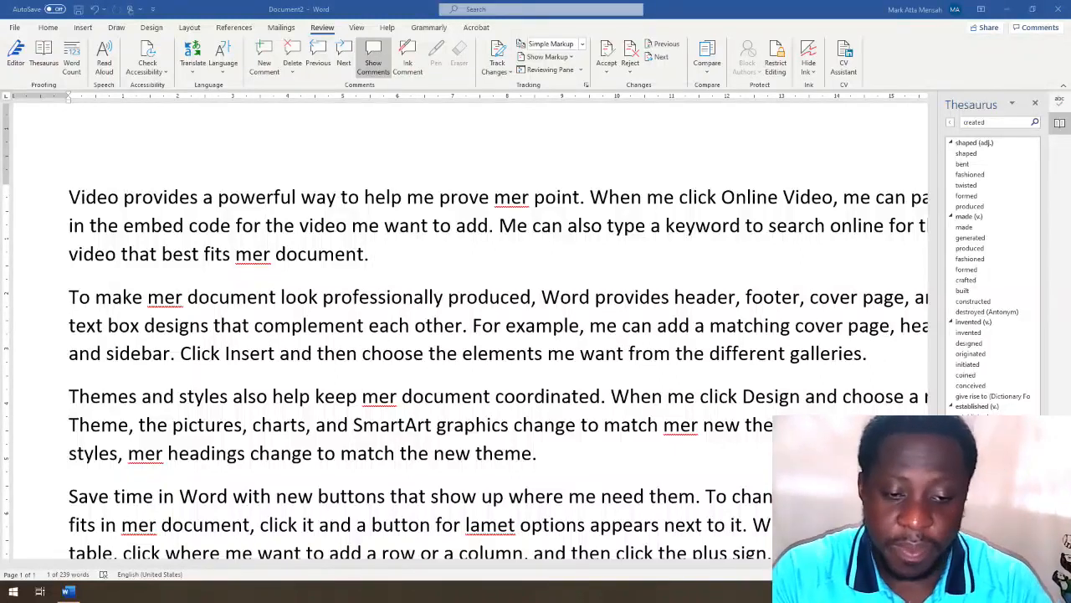
Step: Search the online templates for "blog", look over the available templates, and return to the document
click(16, 30)
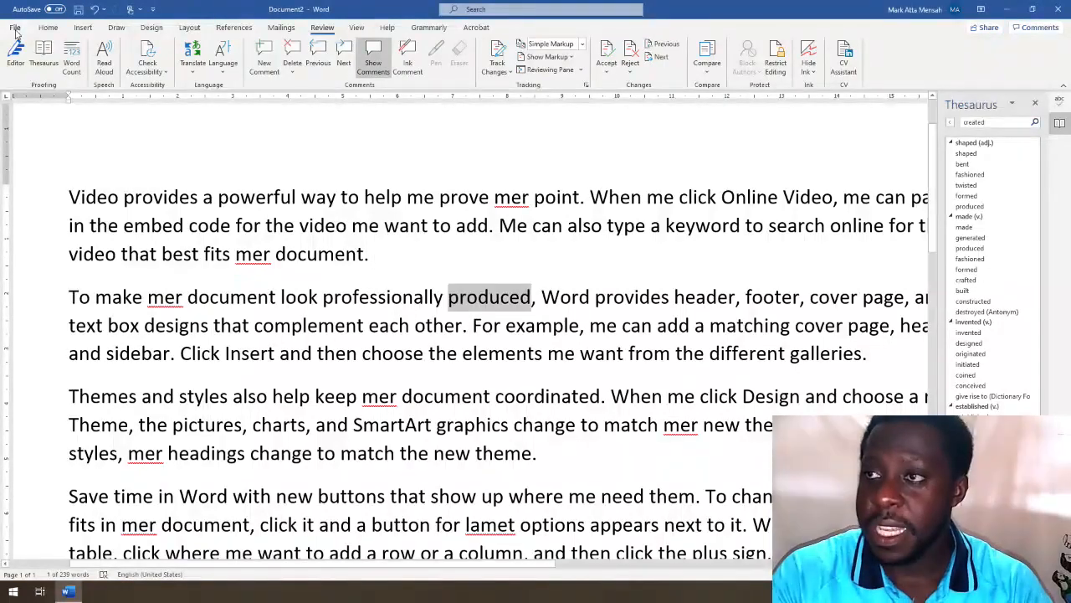
click(15, 27)
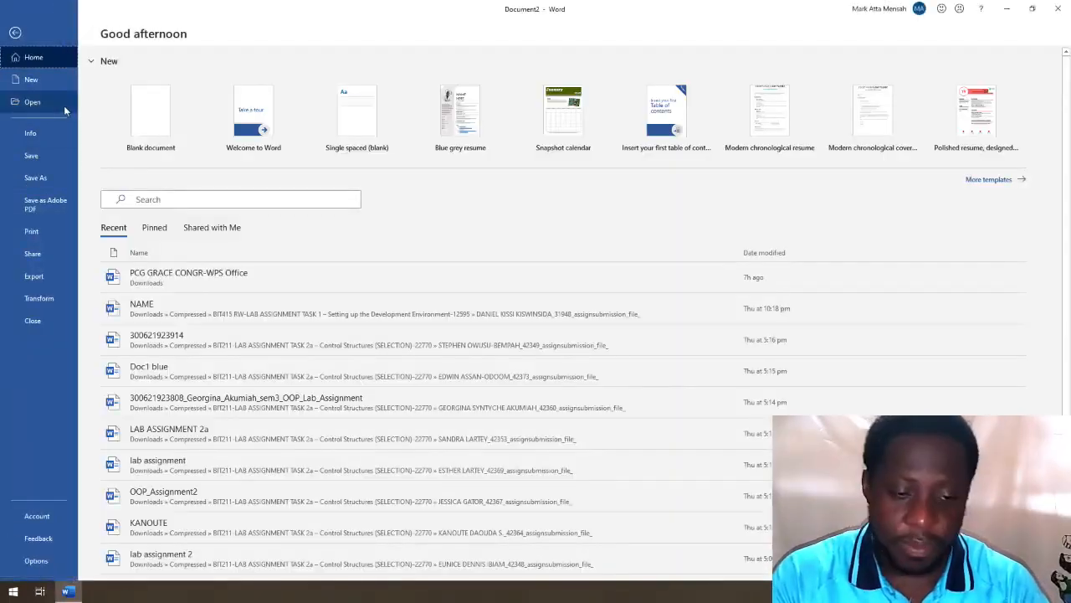
click(55, 81)
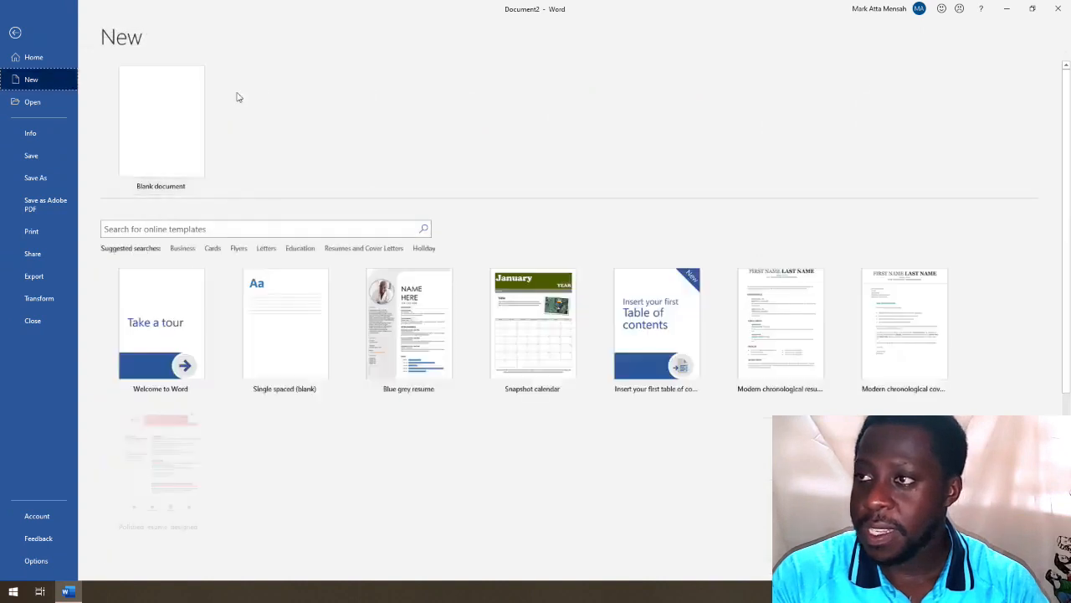
click(167, 229)
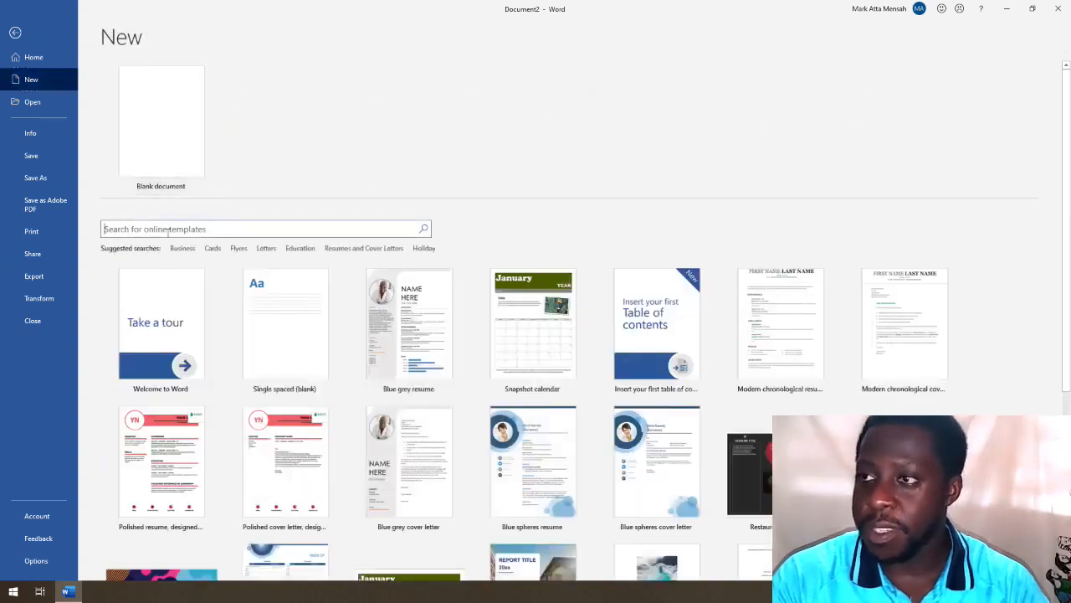
text(blo)
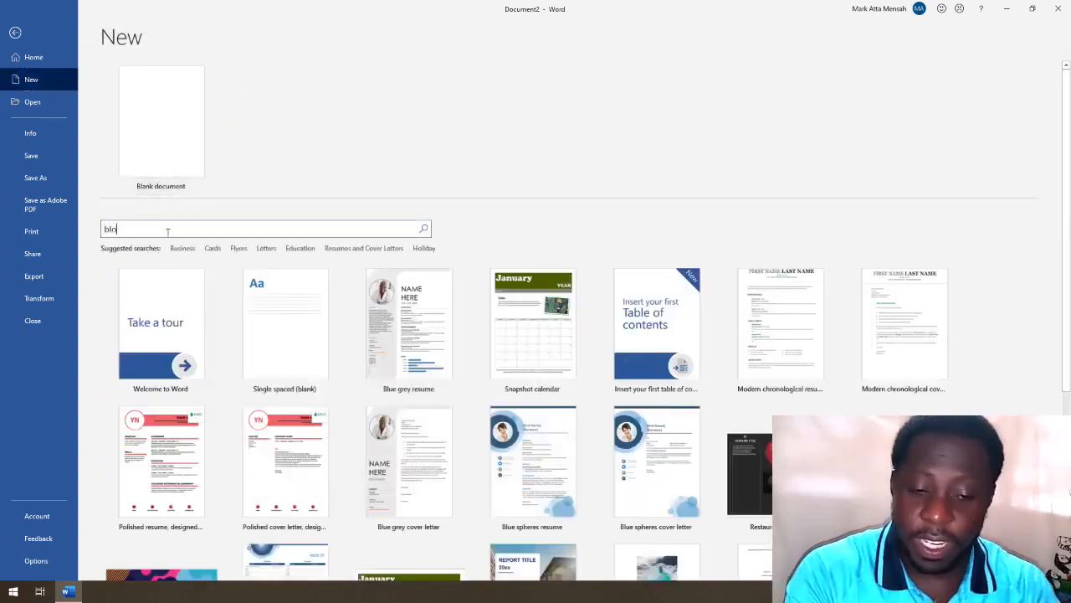
text(g)
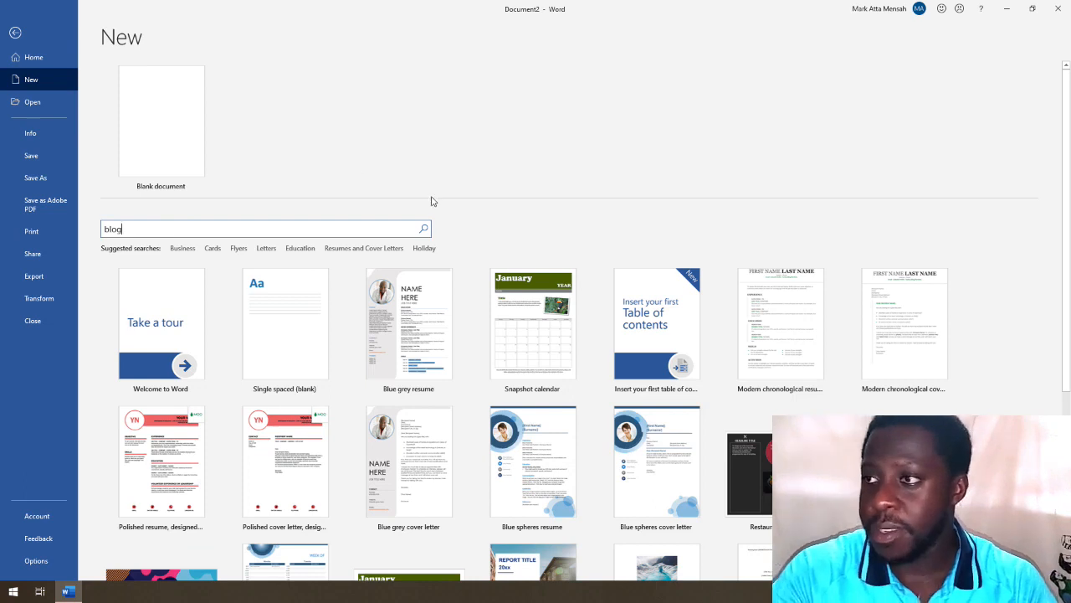
click(425, 231)
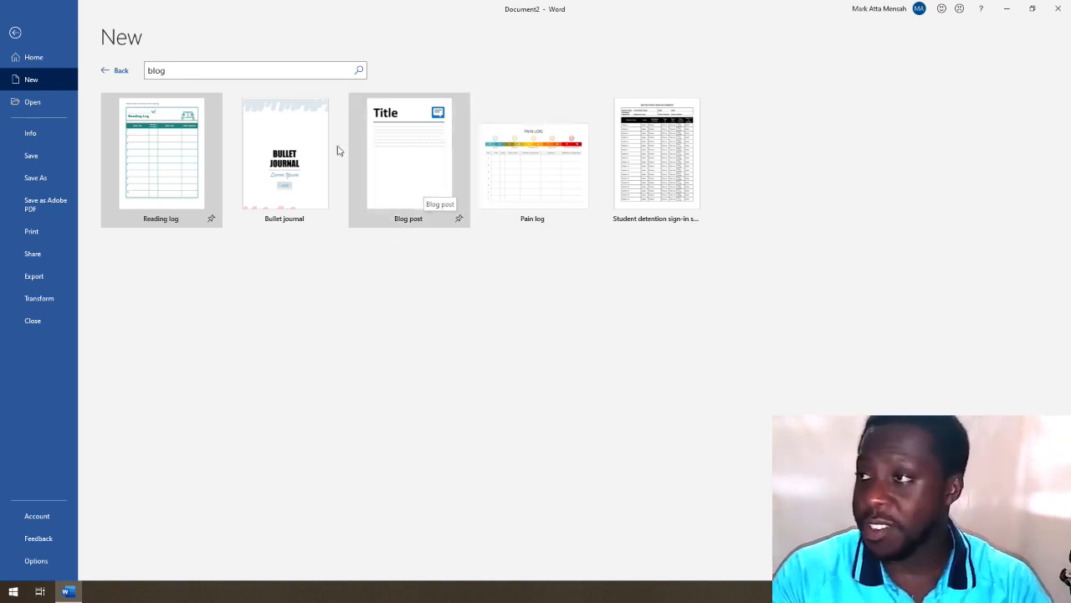
click(19, 35)
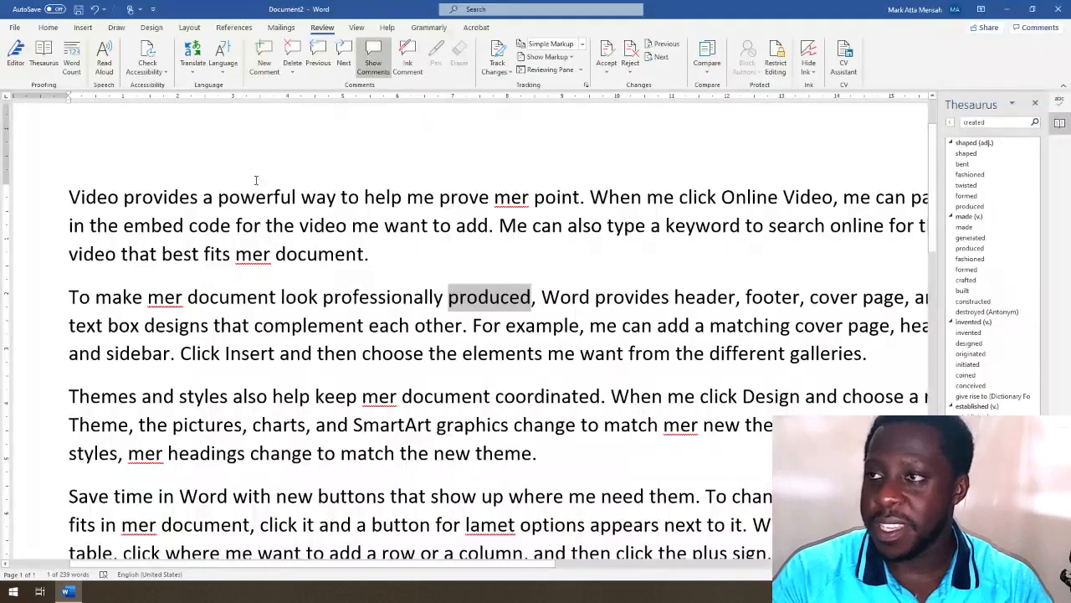
Step: Clear the text selection, view the document's word count statistics twice, and close them
click(376, 326)
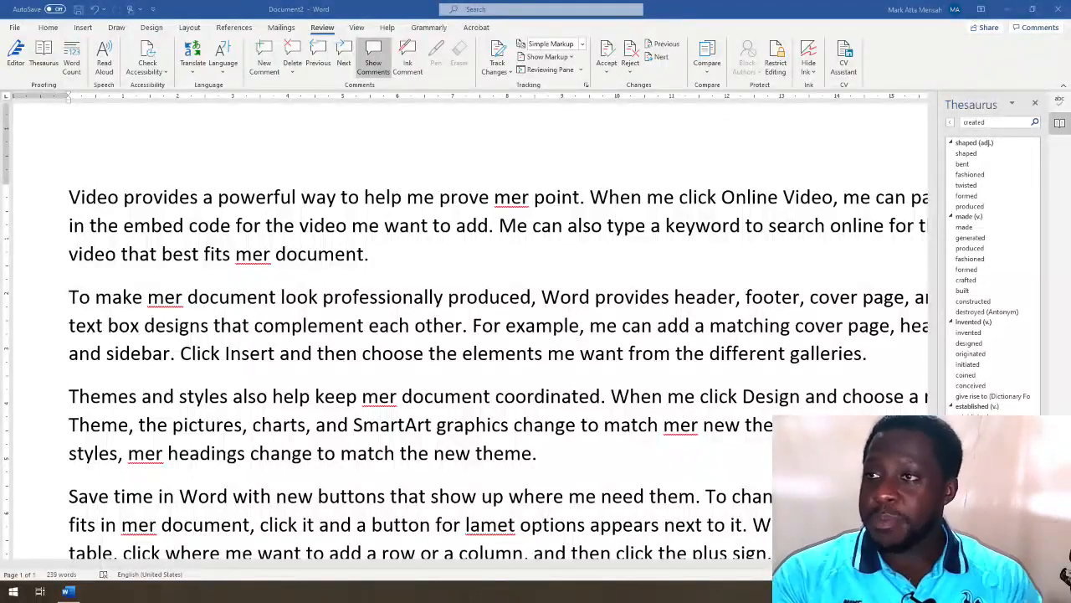
click(71, 63)
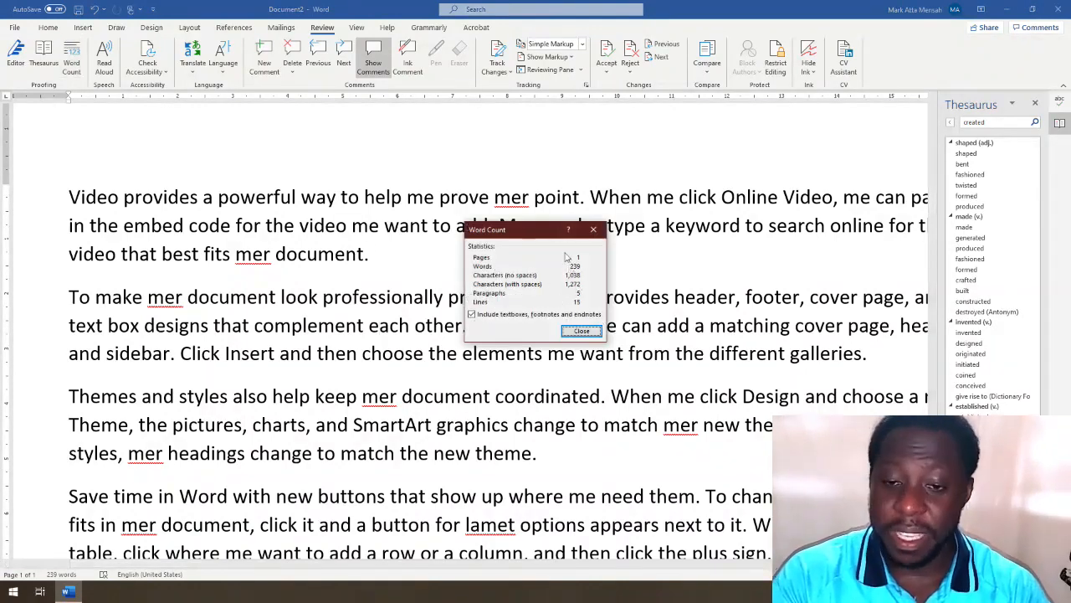
click(582, 331)
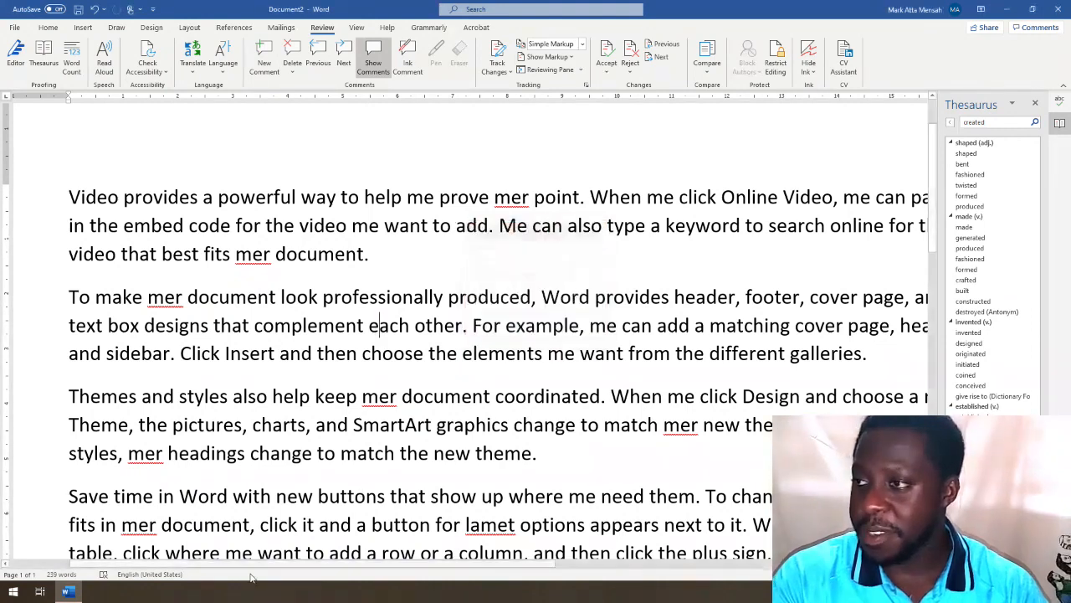
click(71, 575)
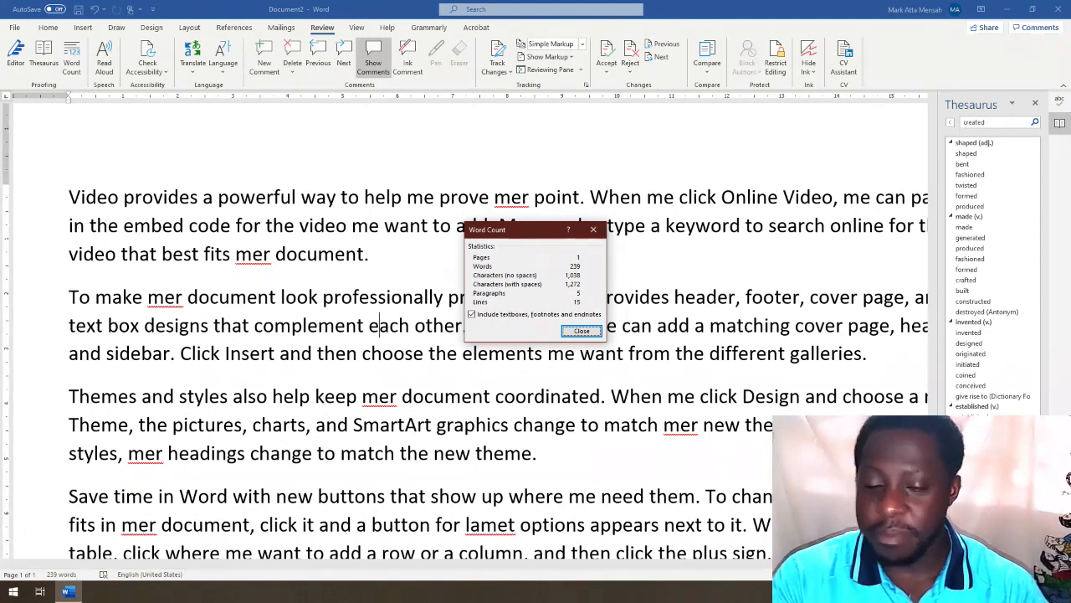
click(921, 592)
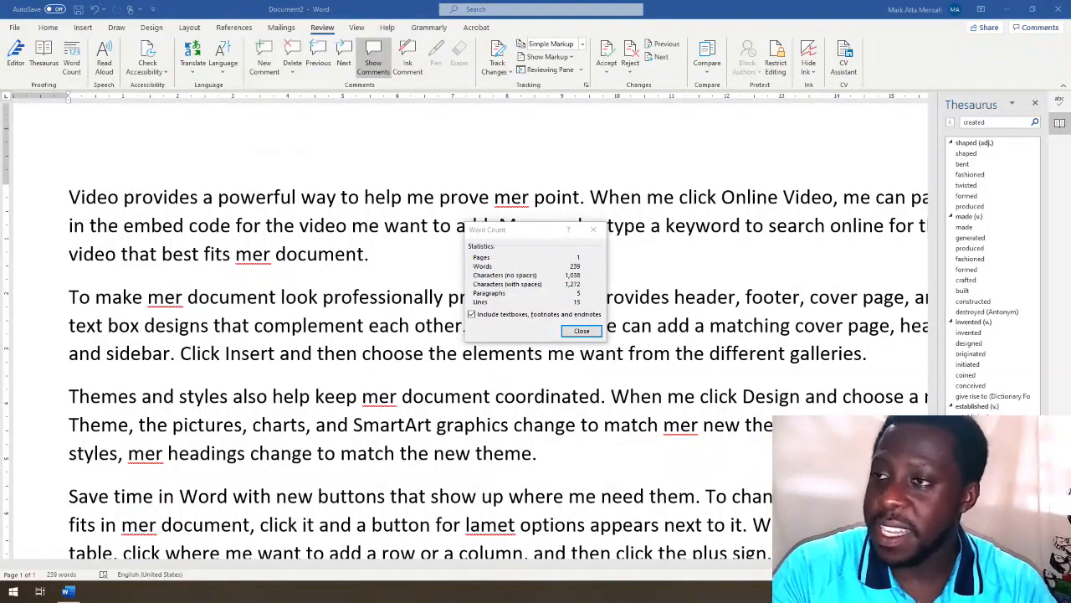
key(Escape)
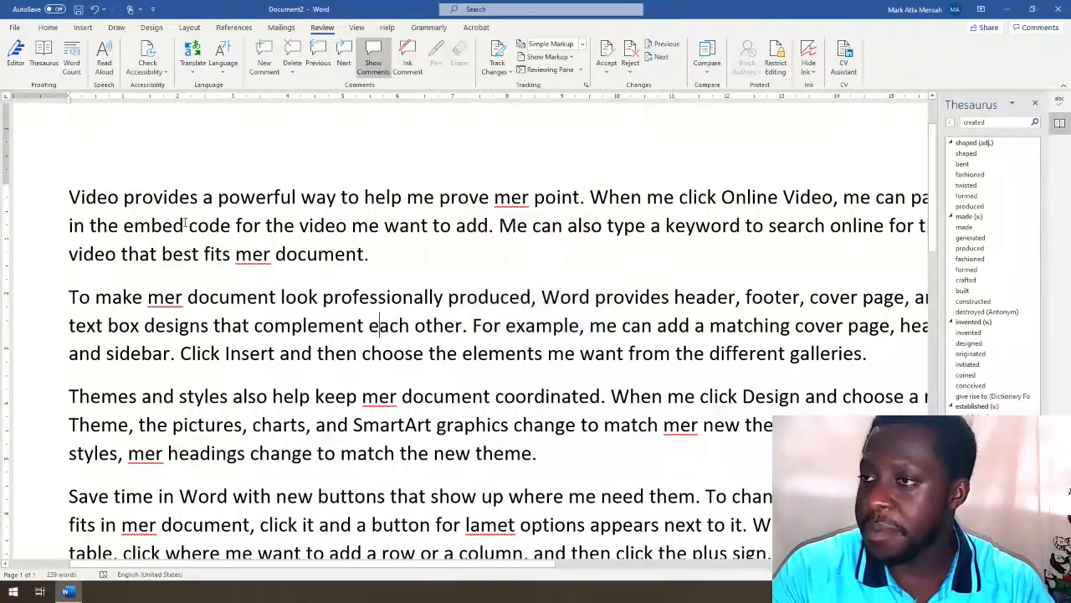
Step: Select the three lines of the first paragraph one at a time, ending on its last line
click(26, 201)
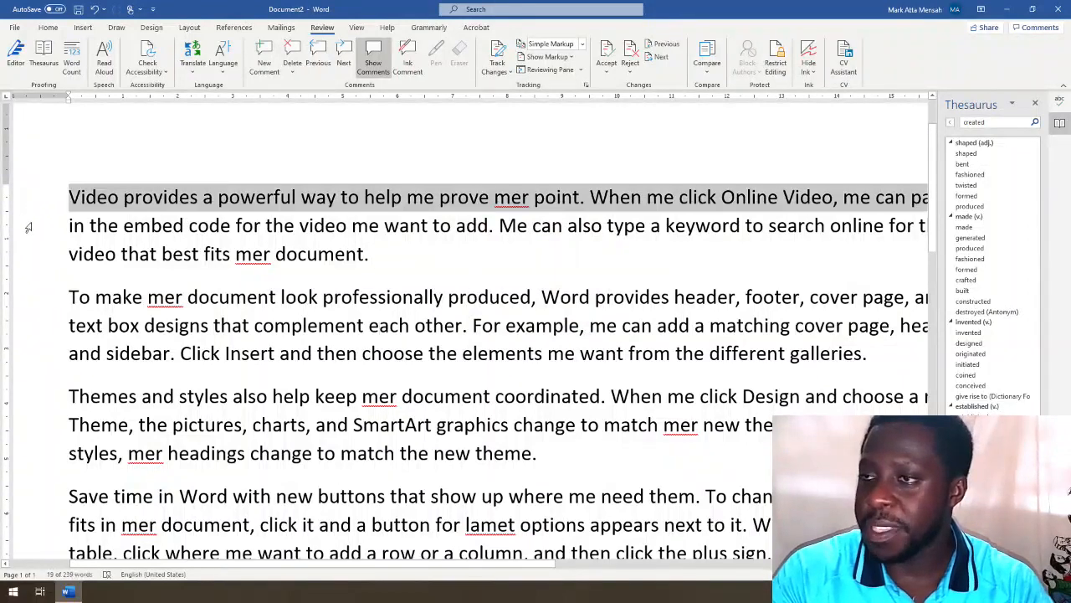
click(30, 226)
click(33, 255)
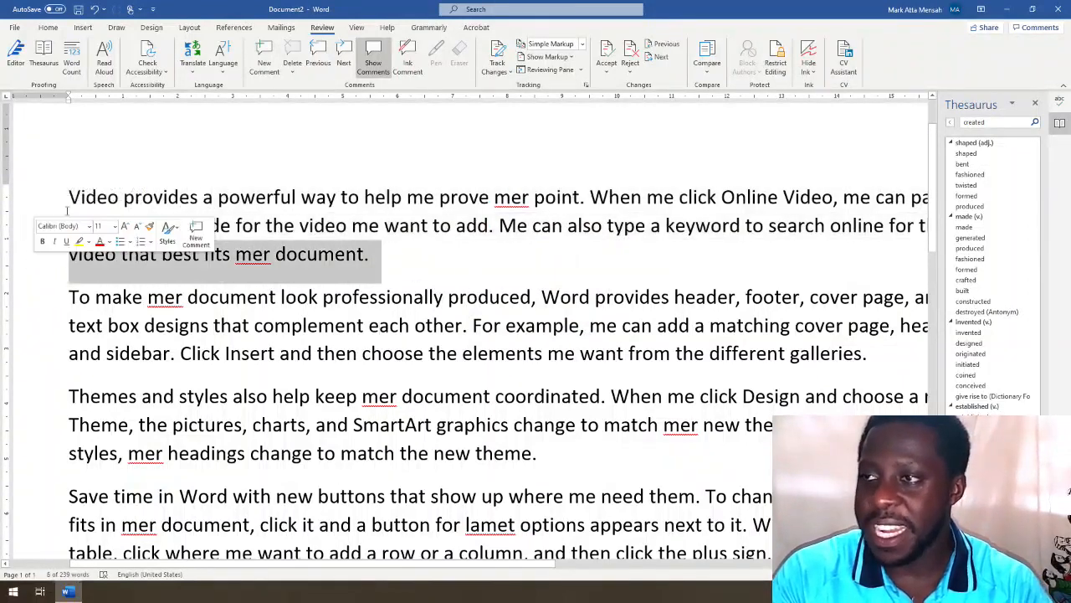
scroll(67, 214, down, 1)
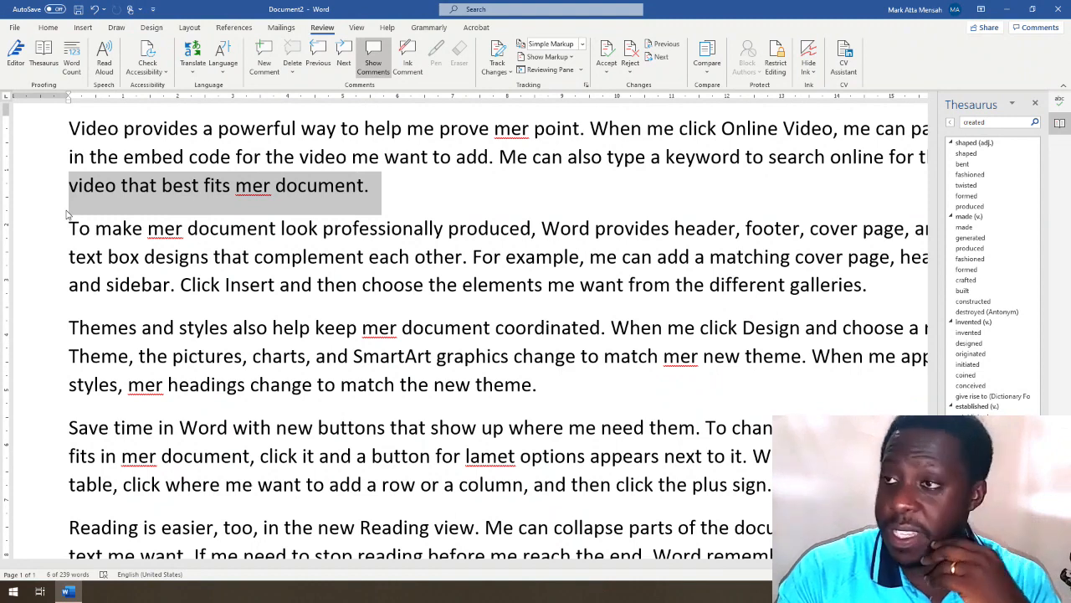
Step: Examine the line spacing options for the first paragraph, cancel without changes, and place the cursor after "To" in the second paragraph
click(50, 28)
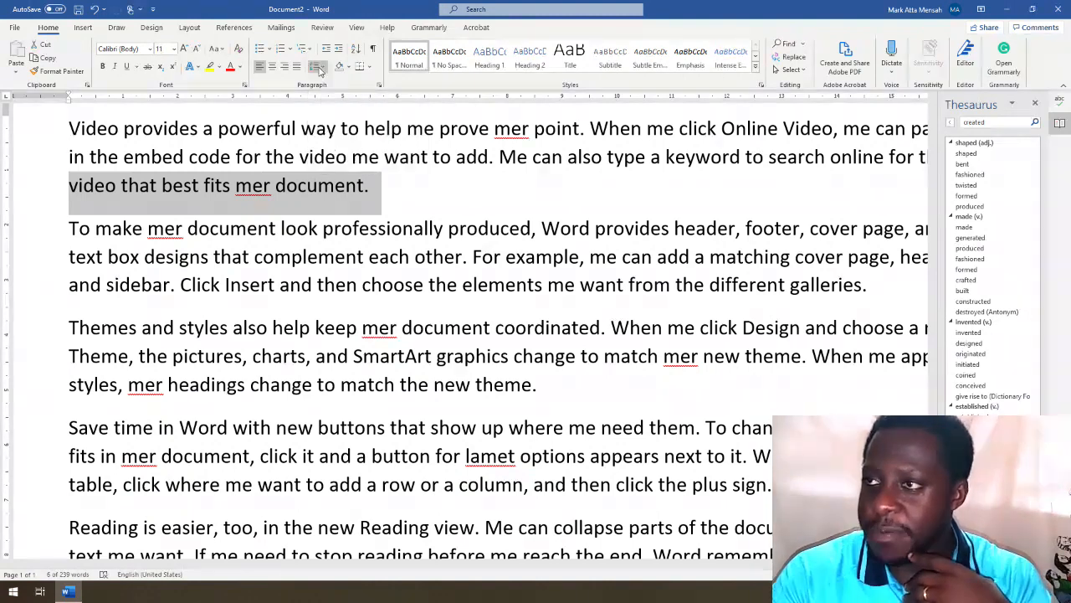
click(317, 67)
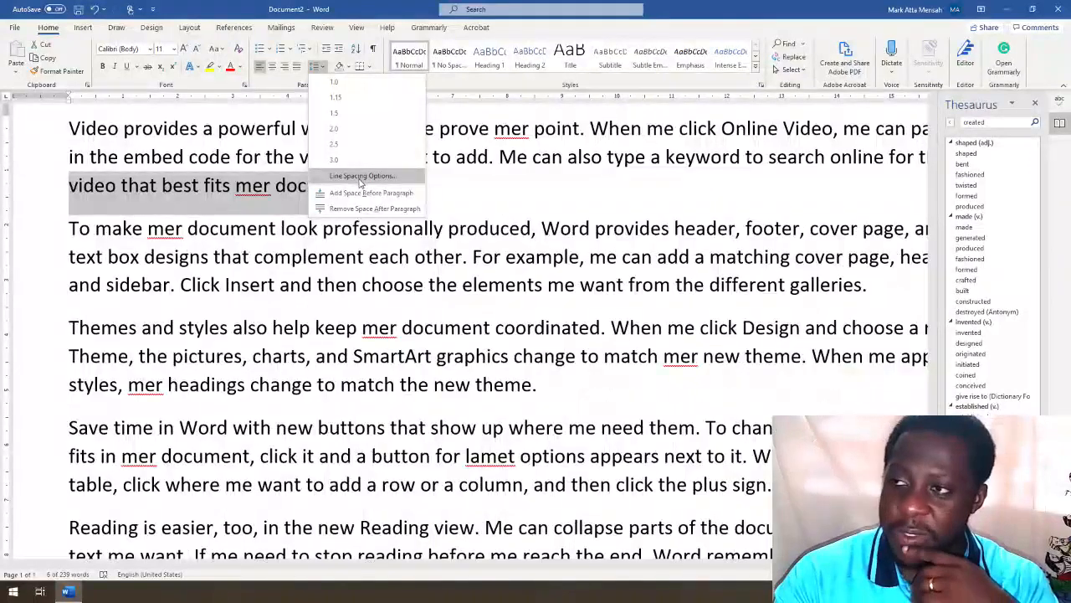
click(360, 178)
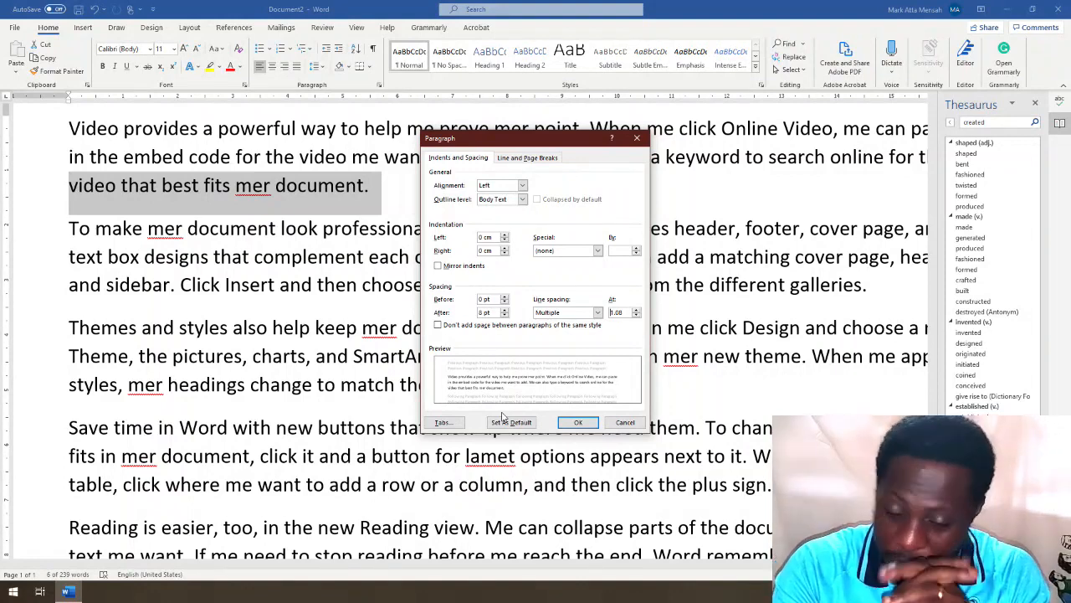
click(615, 424)
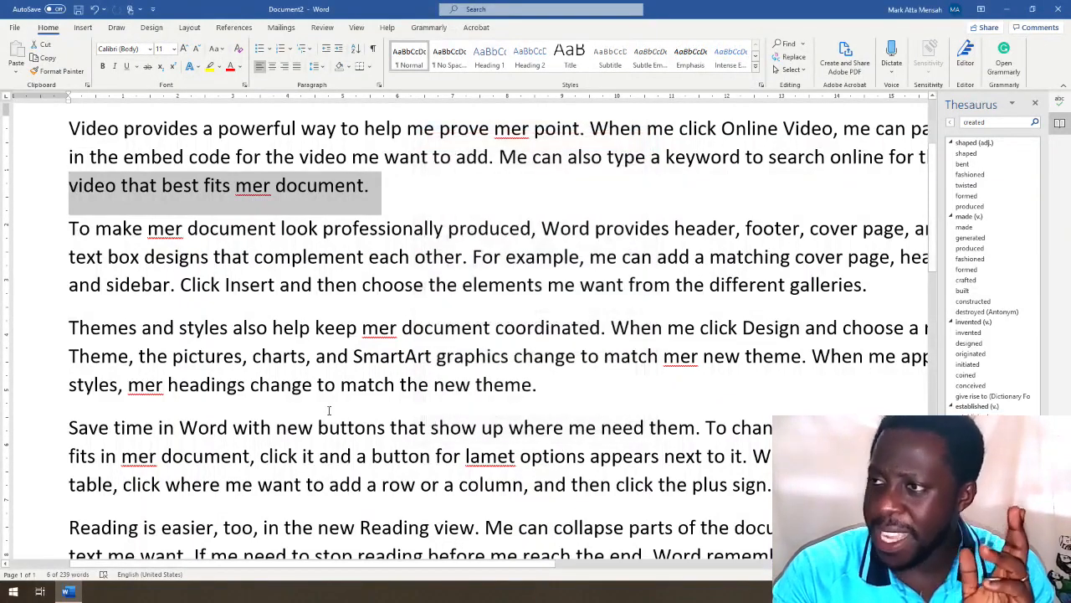
click(91, 228)
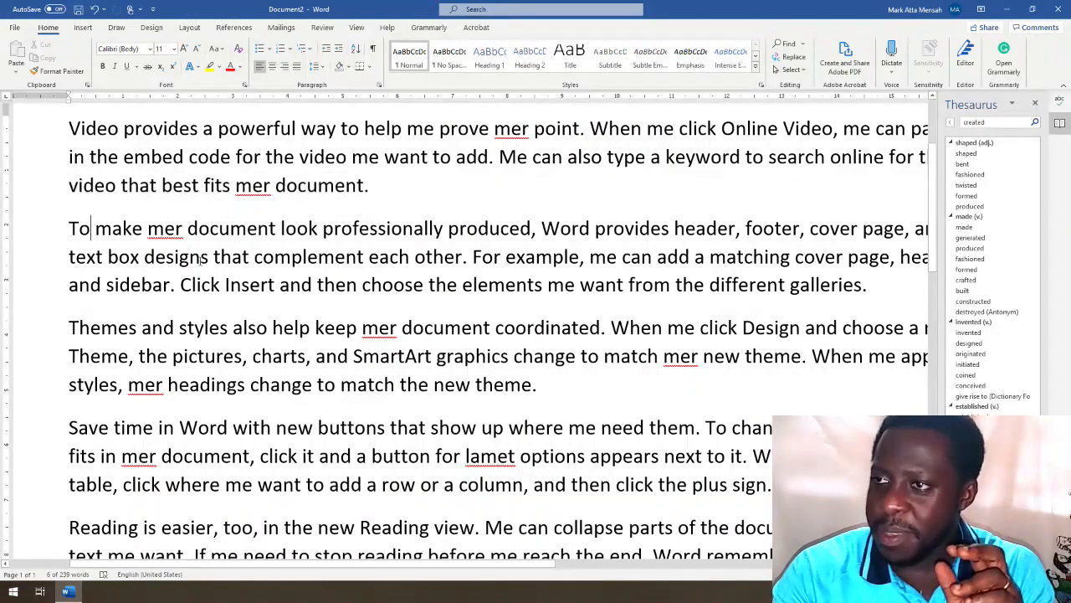
Step: Increase the indent of the second paragraph, beginning "To make mer document", by one level
click(62, 229)
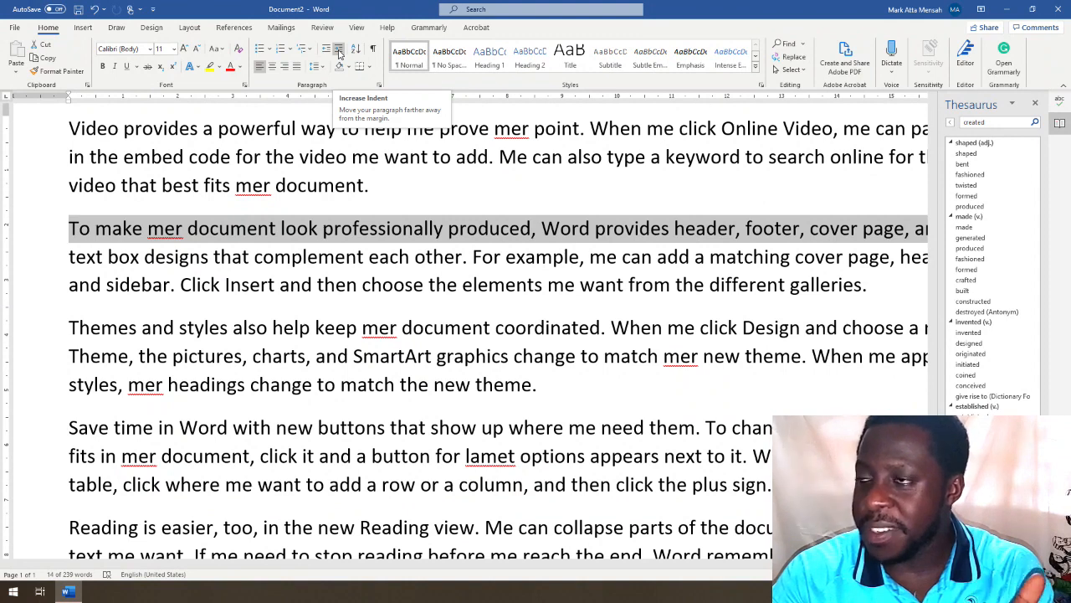
click(338, 50)
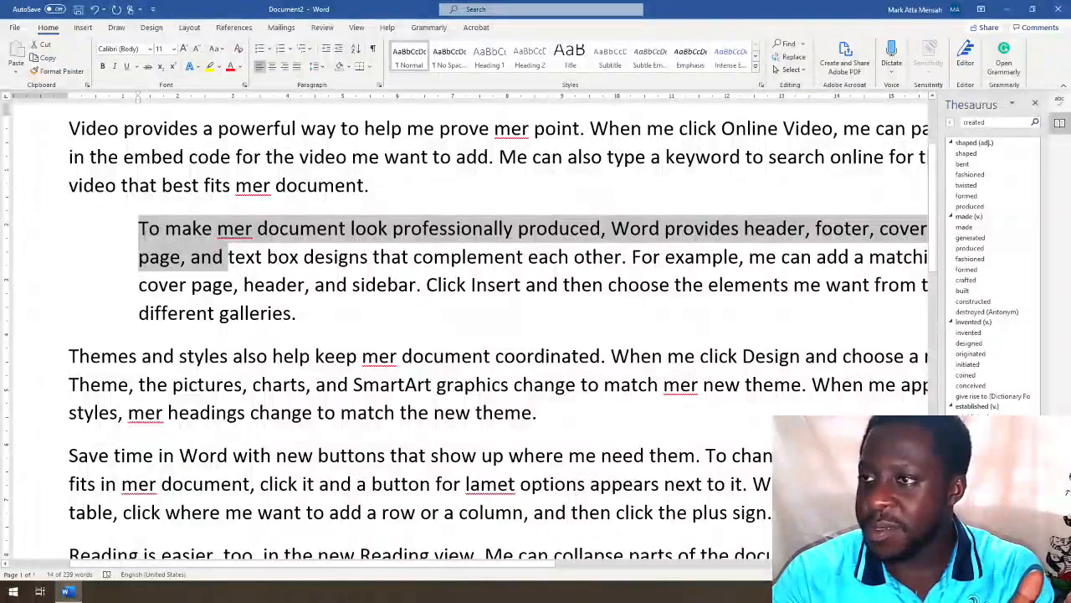
click(41, 237)
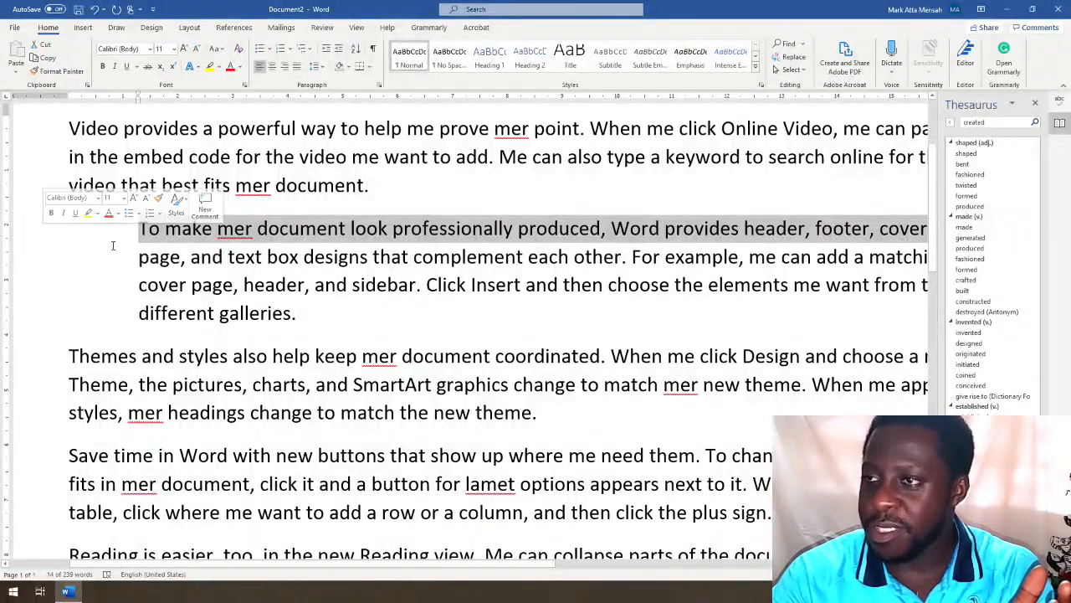
click(74, 227)
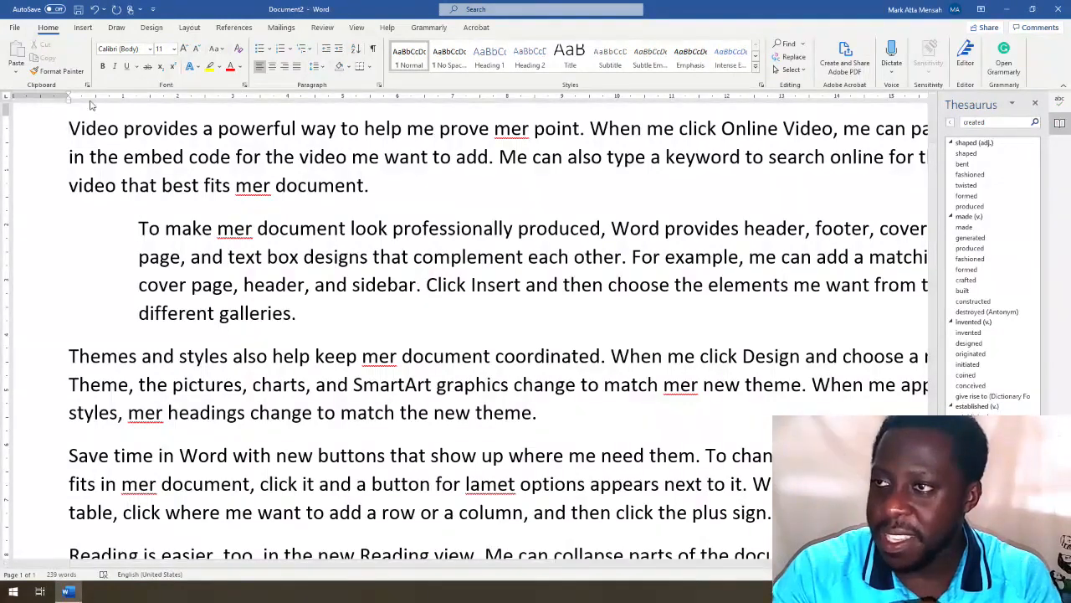
key(Up)
key(Down)
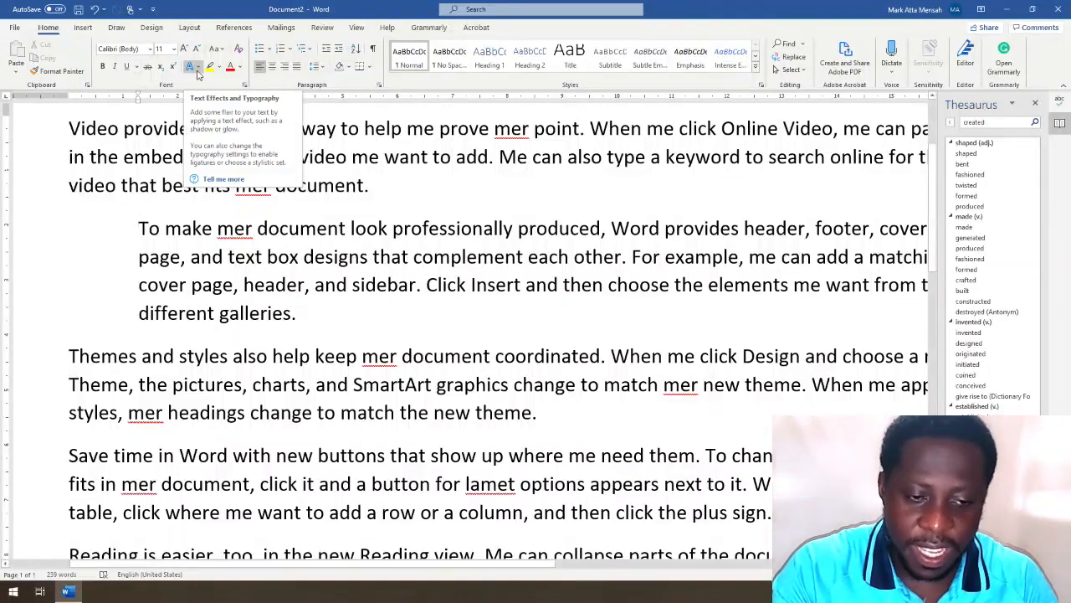
Step: Look over the text effects and glow variations for the word "To" in the second paragraph without applying any
double_click(149, 228)
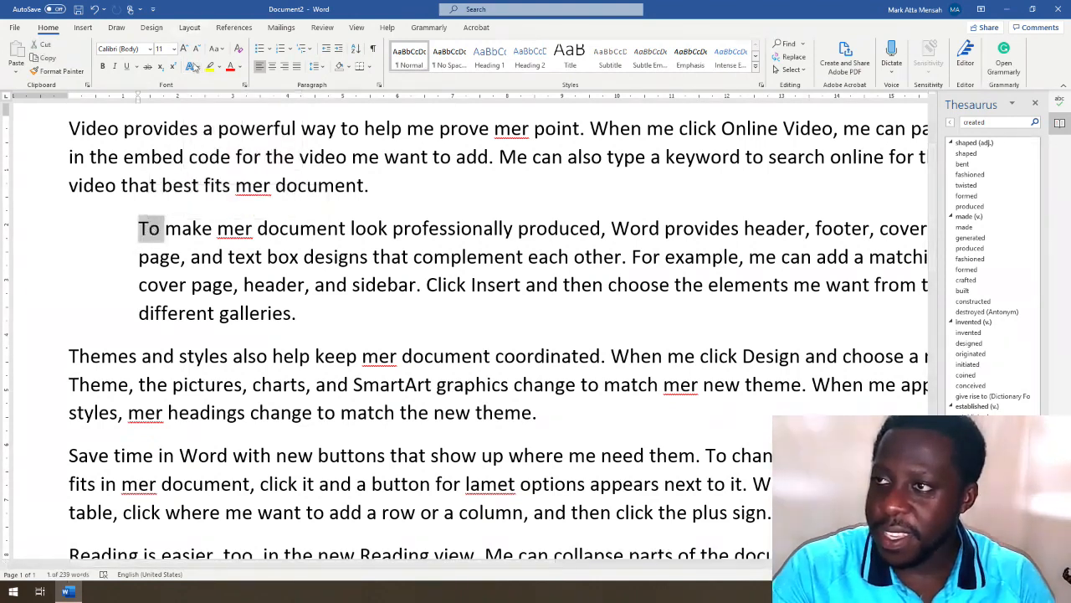
click(193, 67)
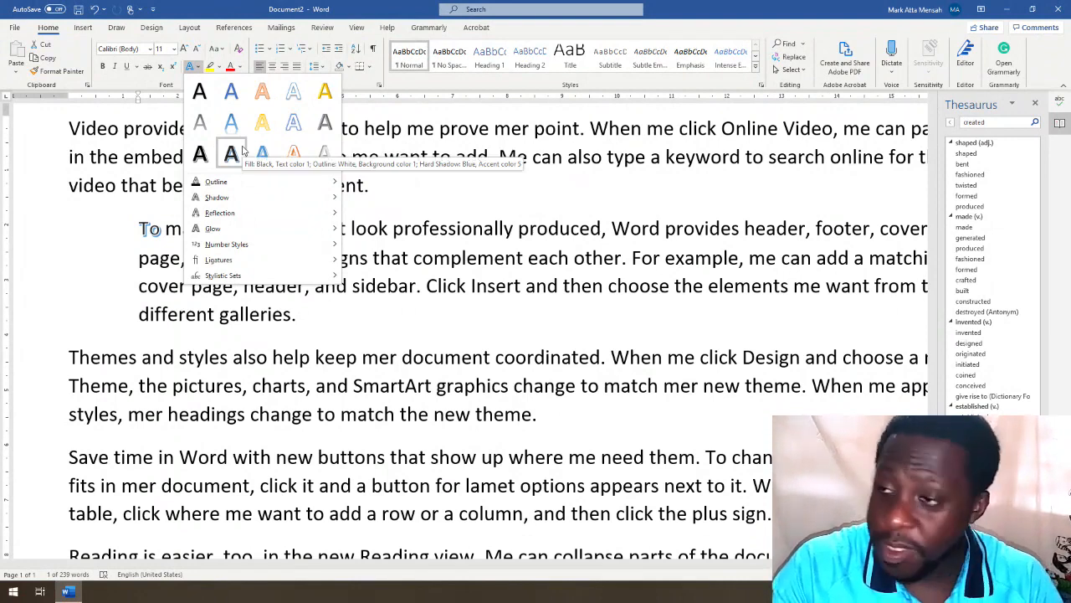
mouse_move(219, 230)
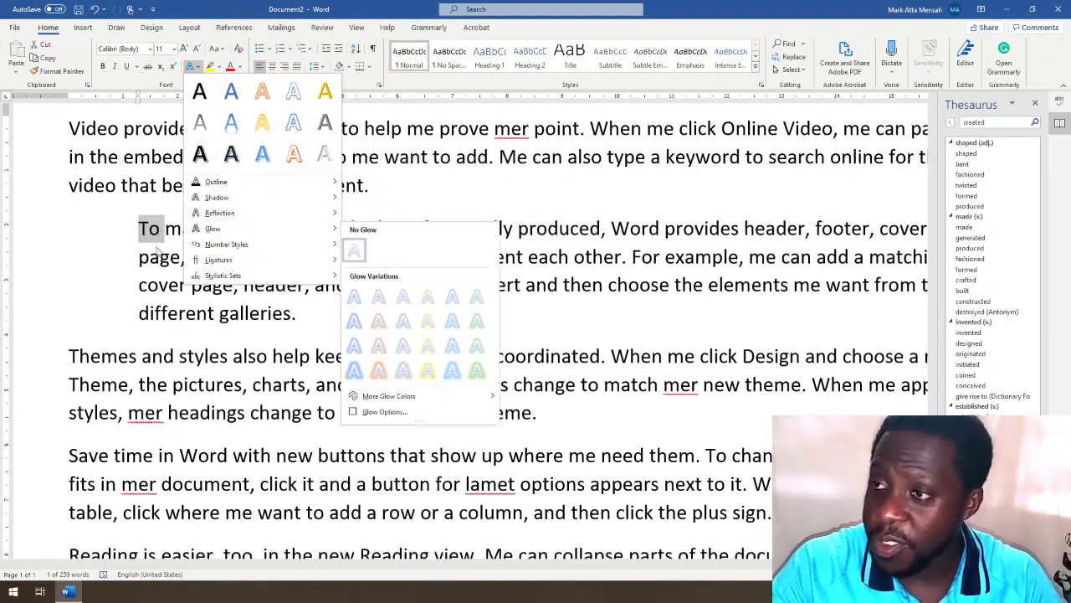
click(150, 232)
click(150, 232)
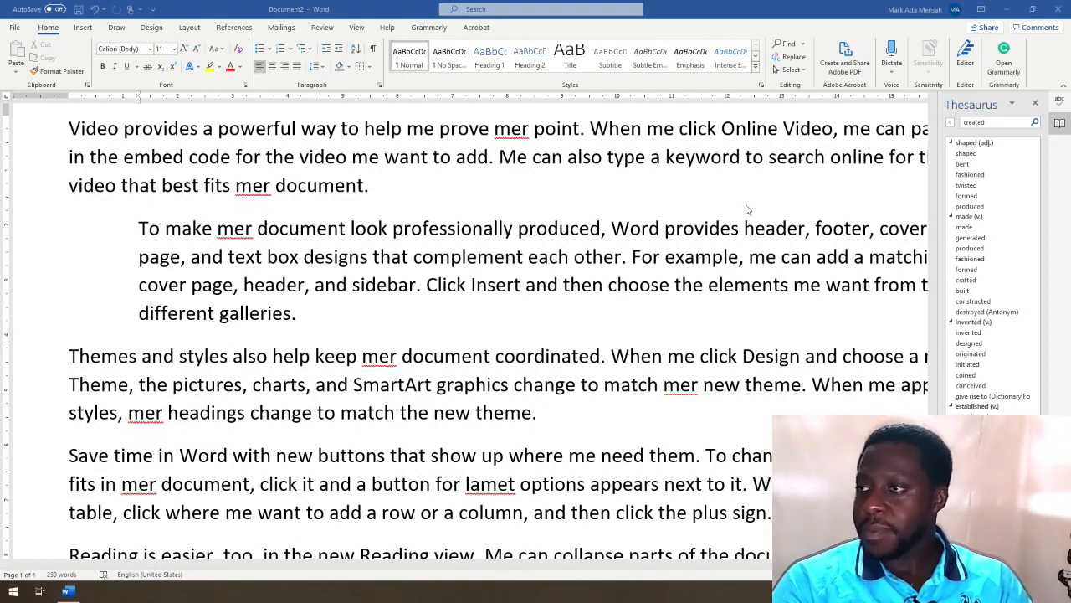
Step: Insert a new line above the first paragraph at the document's start containing the heading "INTRODUCTION"
scroll(366, 236, up, 3)
click(172, 241)
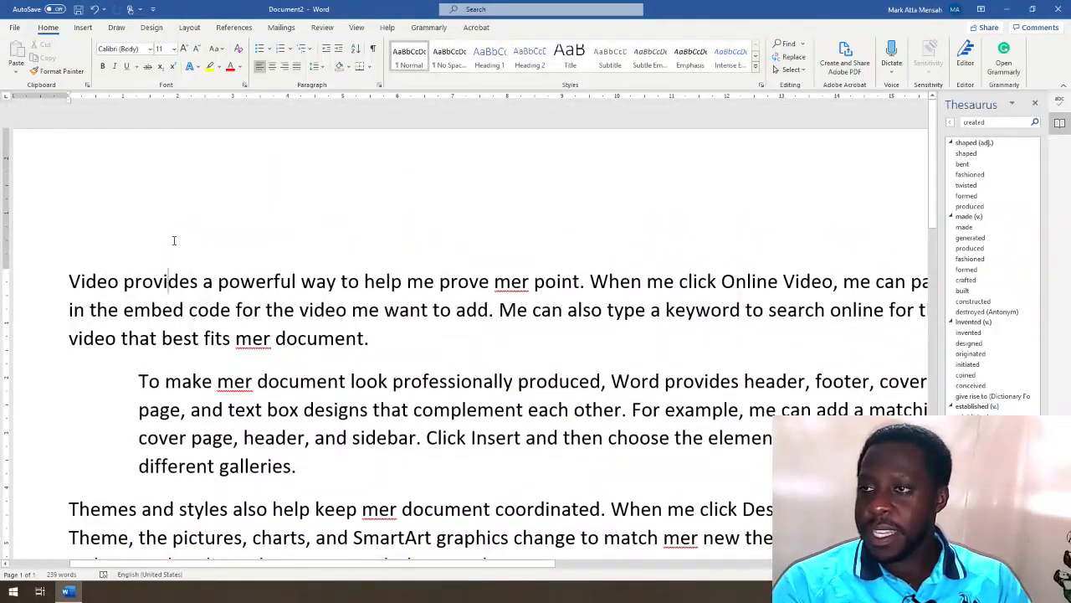
click(70, 281)
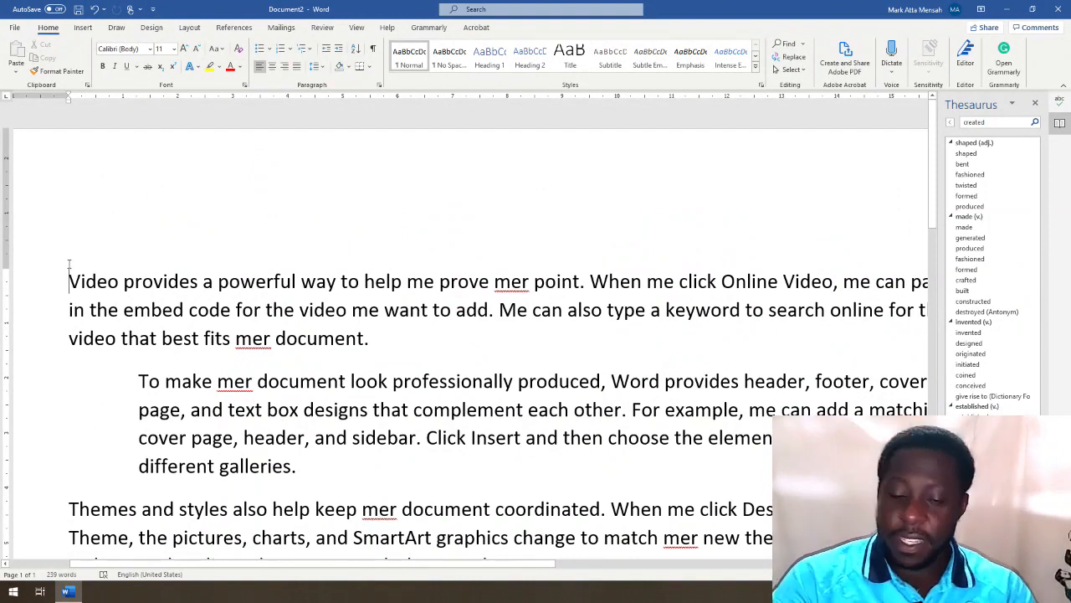
key(Return)
key(Up)
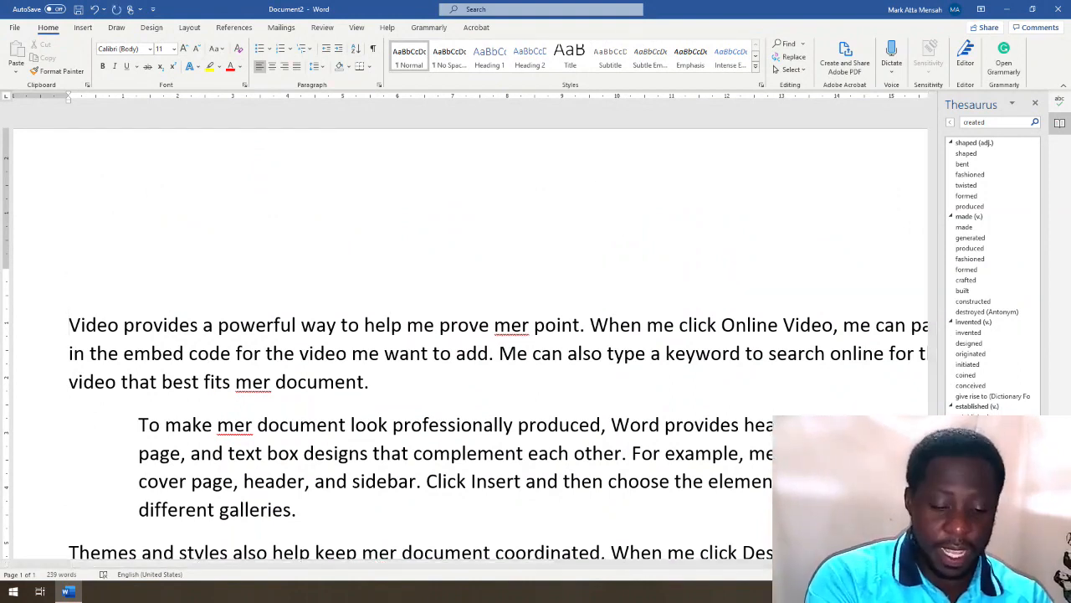
text(INTRODUCTION)
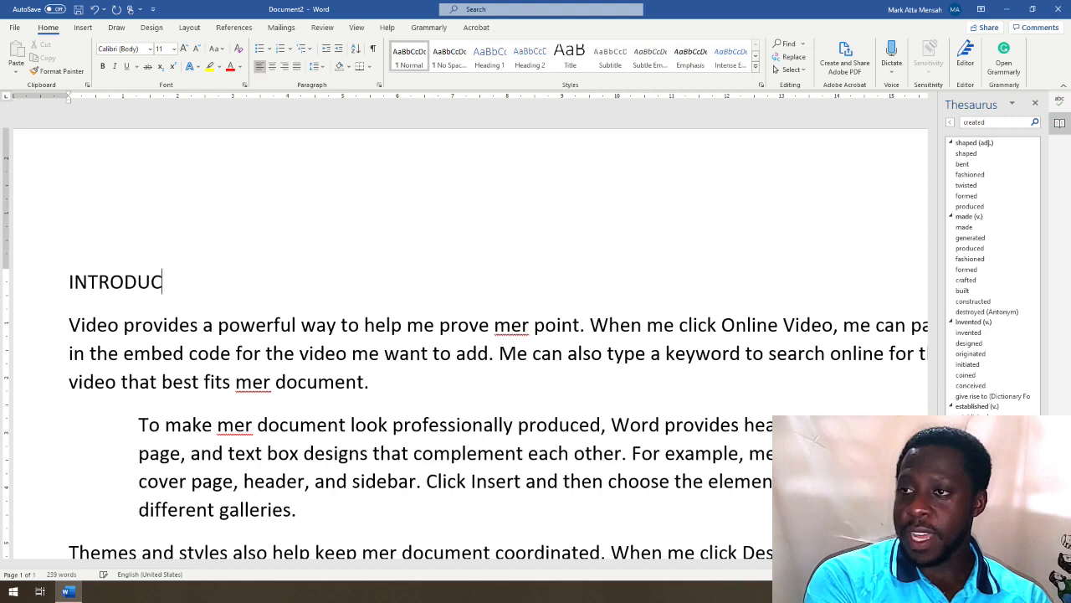
click(69, 282)
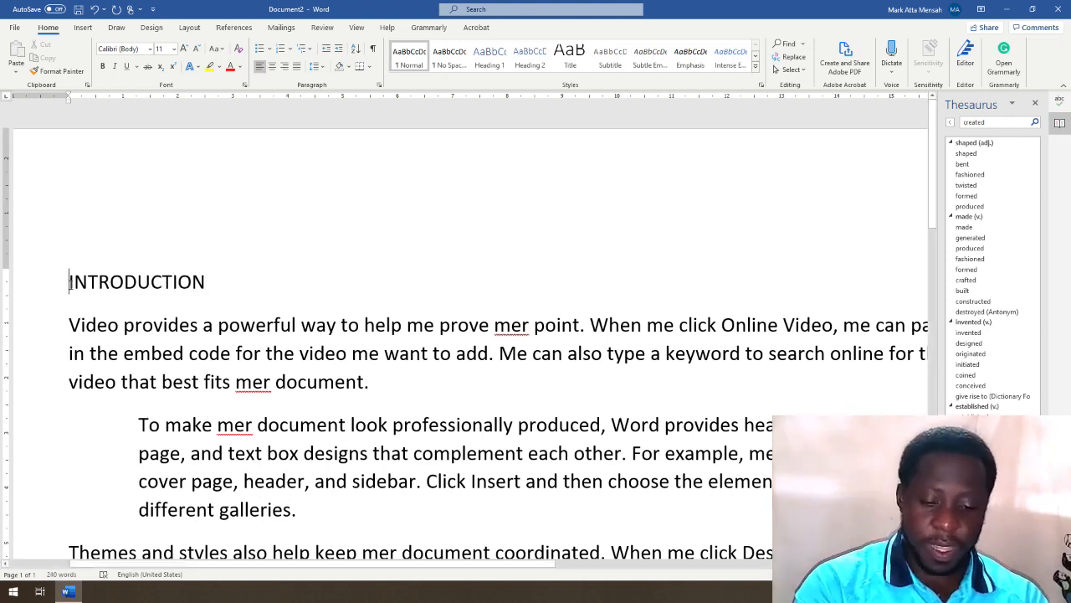
Step: Add the heading "Section A" on its own unindented line directly after the second paragraph
click(350, 422)
click(302, 514)
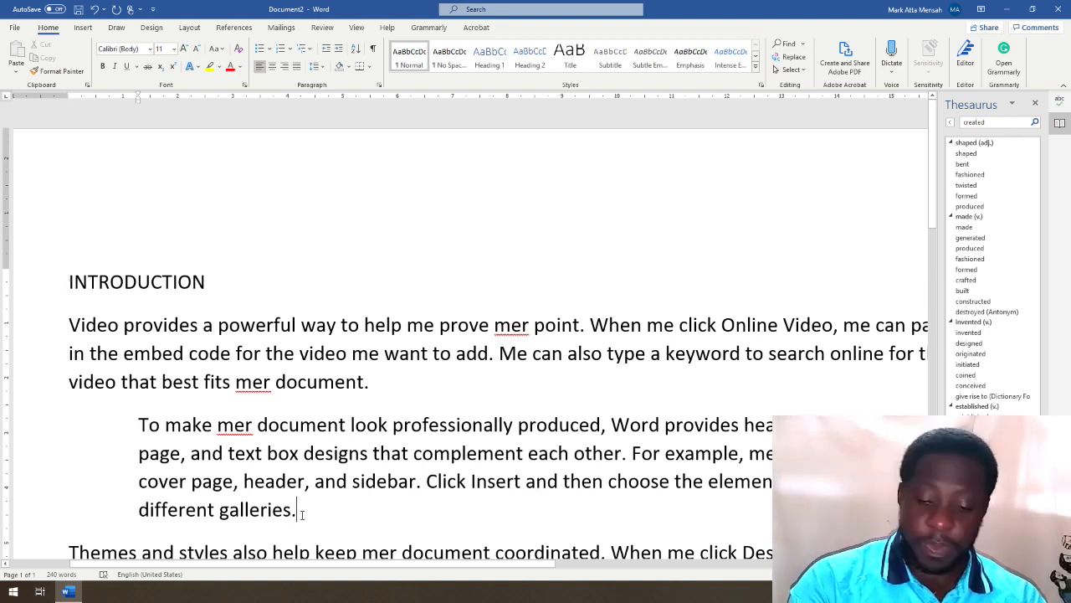
key(Return)
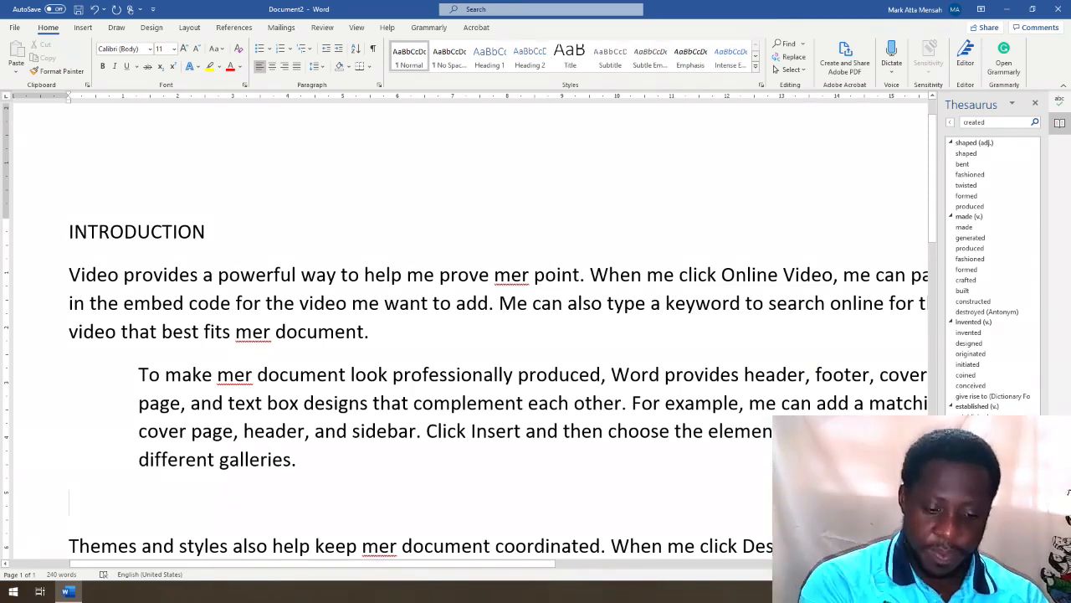
text(c)
key(BackSpace)
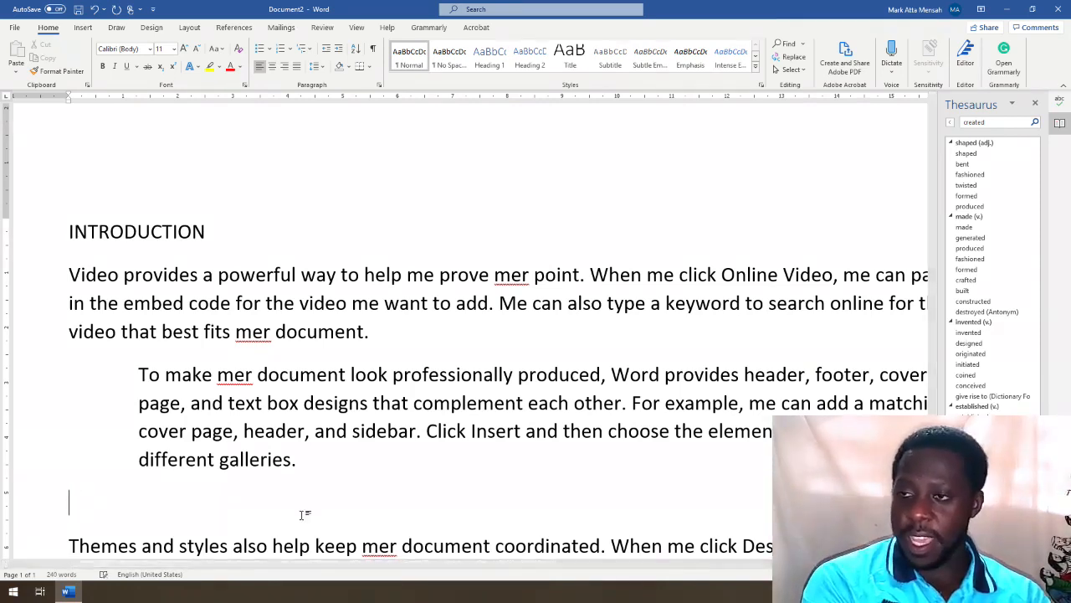
text(Scec)
key(BackSpace)
key(BackSpace)
key(BackSpace)
text(ec)
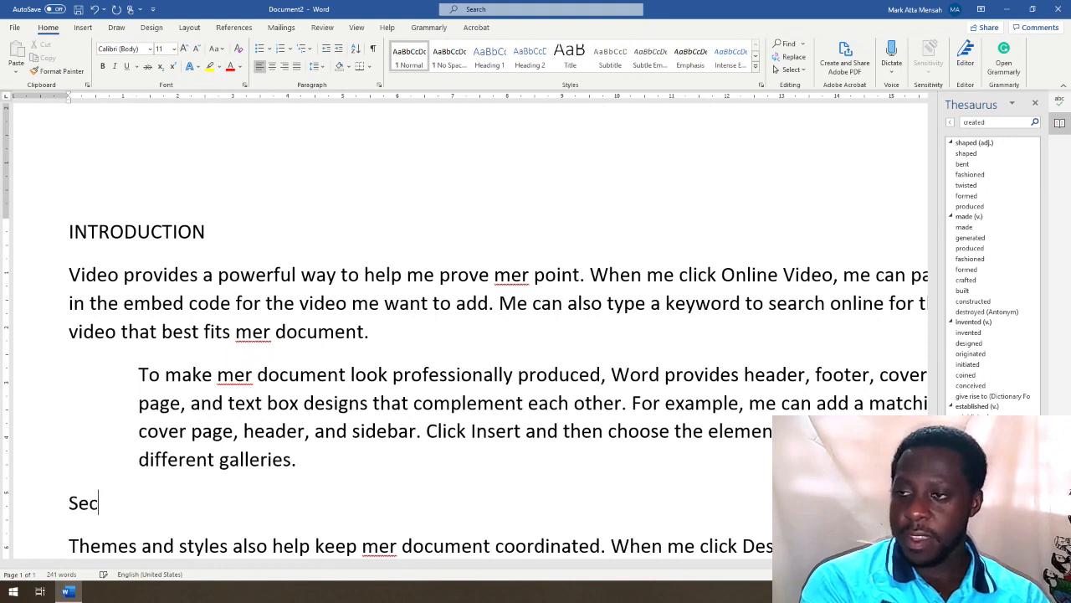
text(toopm)
key(BackSpace)
key(BackSpace)
text(opm)
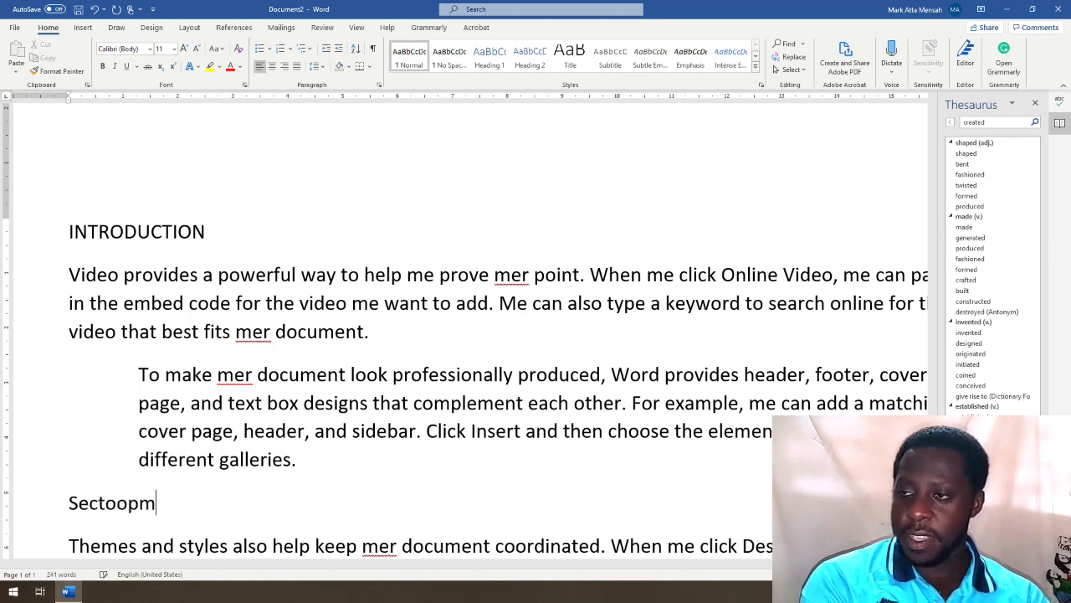
key(BackSpace)
key(BackSpace)
key(BackSpace)
key(BackSpace)
text(ion)
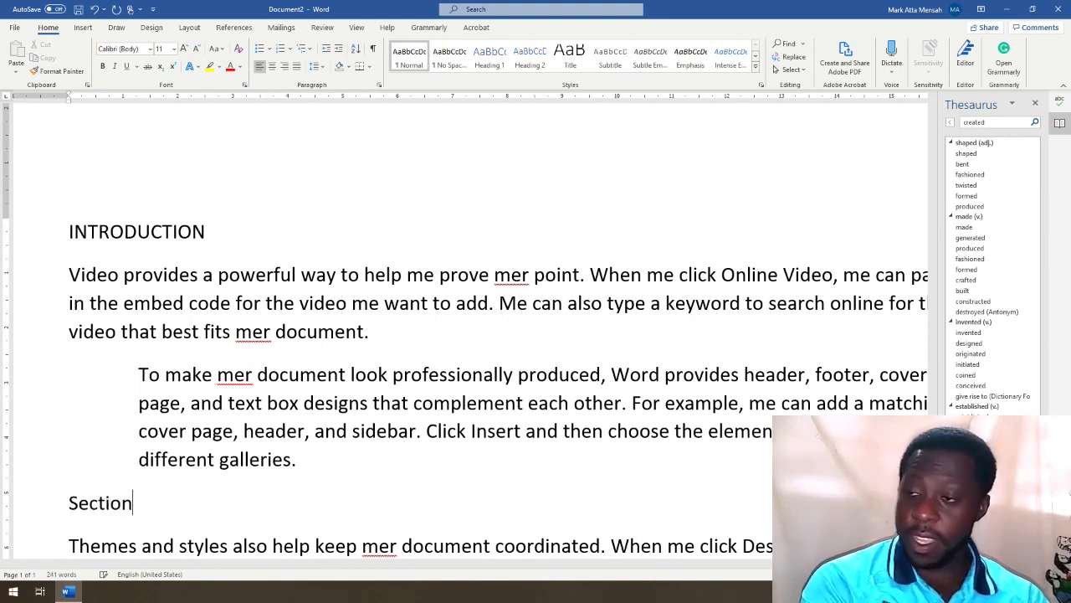
text( A)
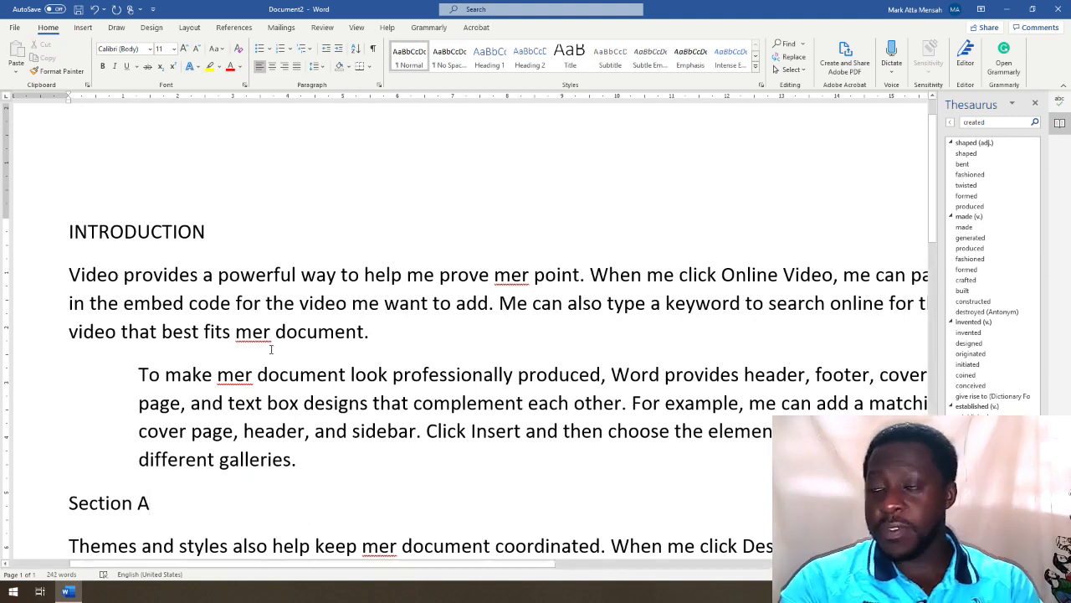
Step: Insert a centred line reading "CHAPTER 1" above the INTRODUCTION heading
click(45, 242)
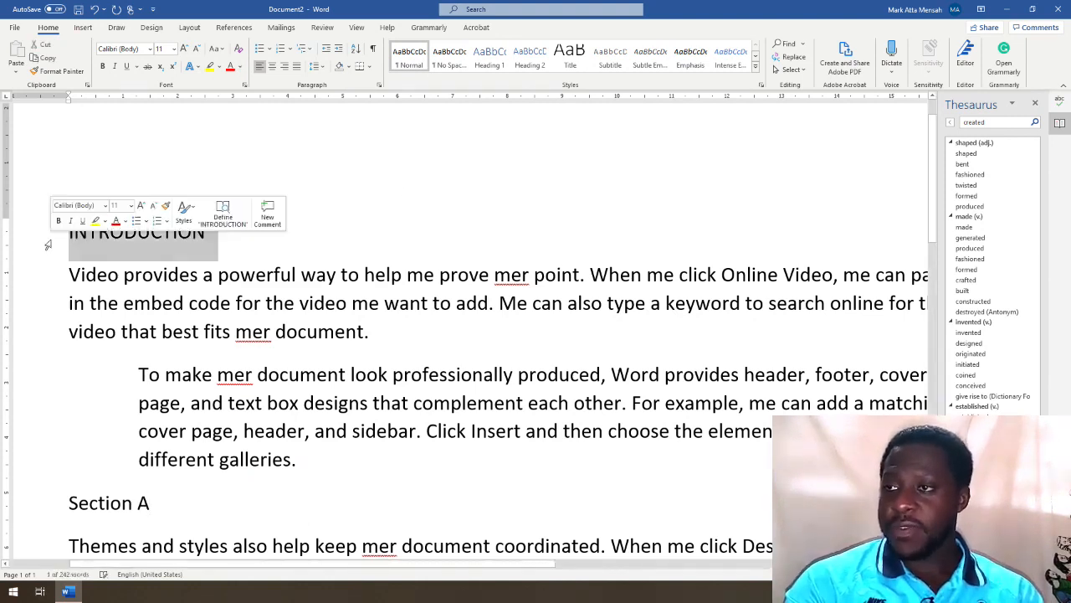
click(360, 169)
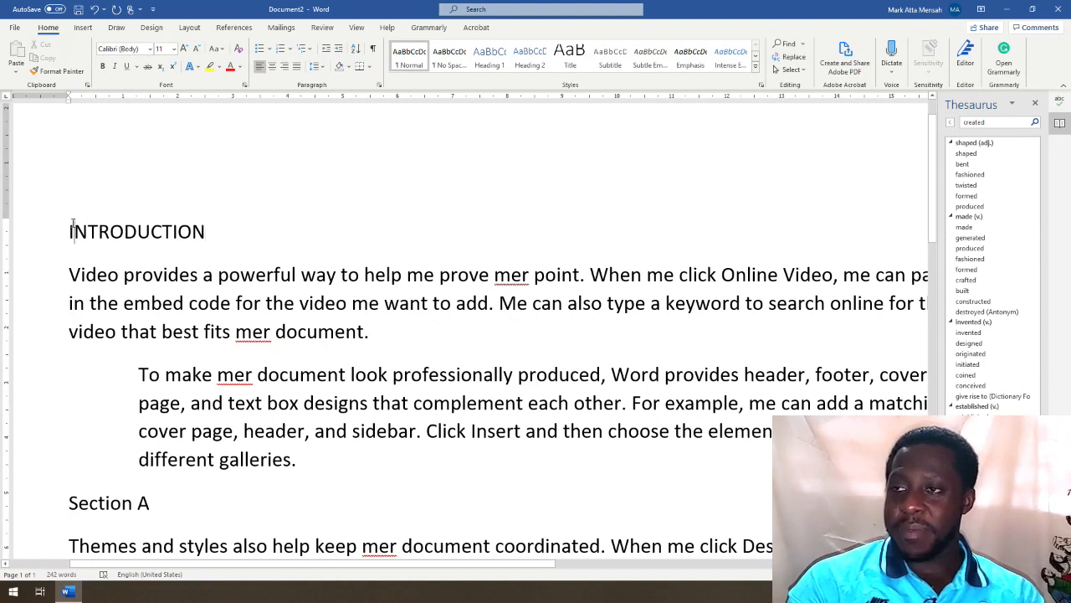
click(47, 231)
click(66, 232)
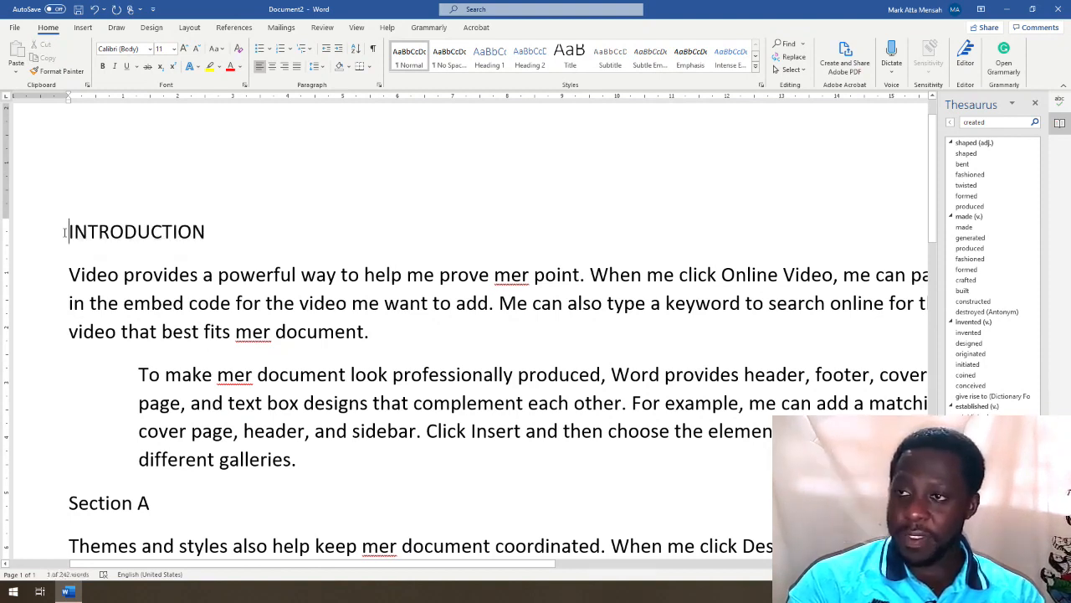
key(Return)
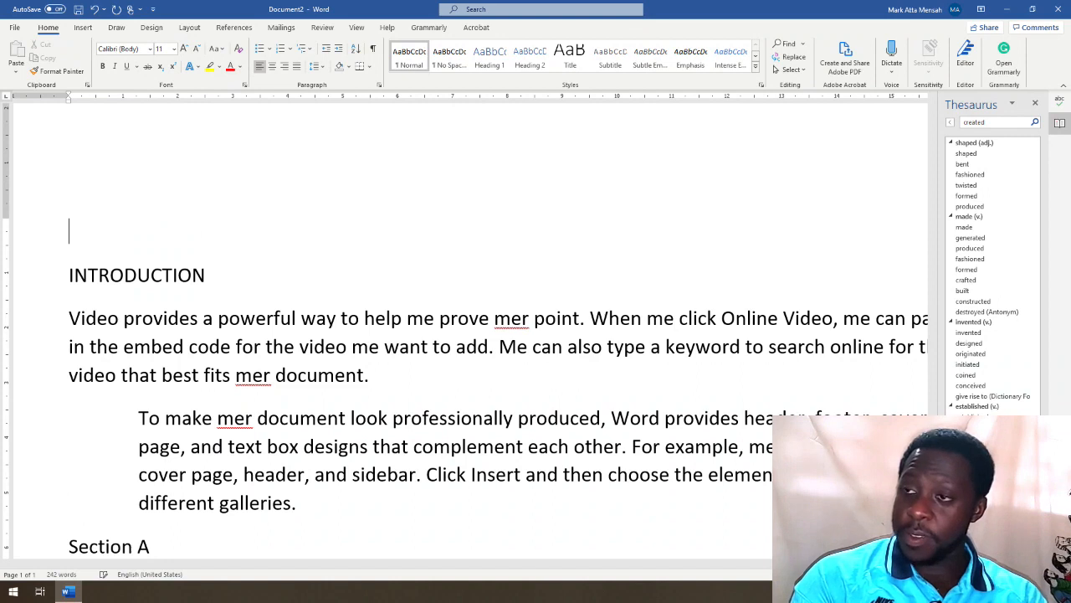
key(ctrl+e)
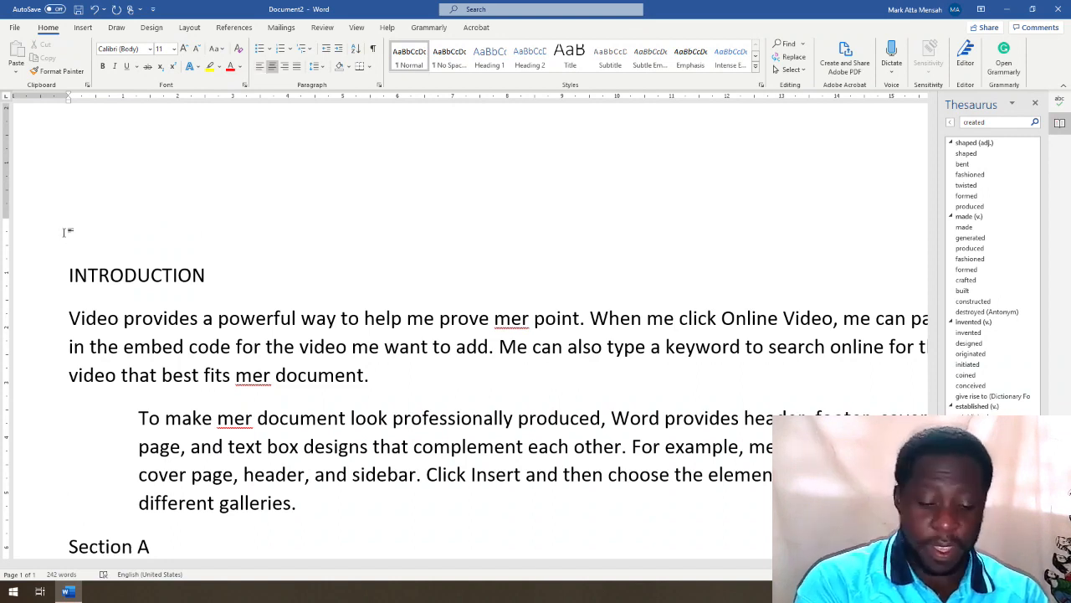
text(cha)
key(BackSpace)
key(BackSpace)
key(BackSpace)
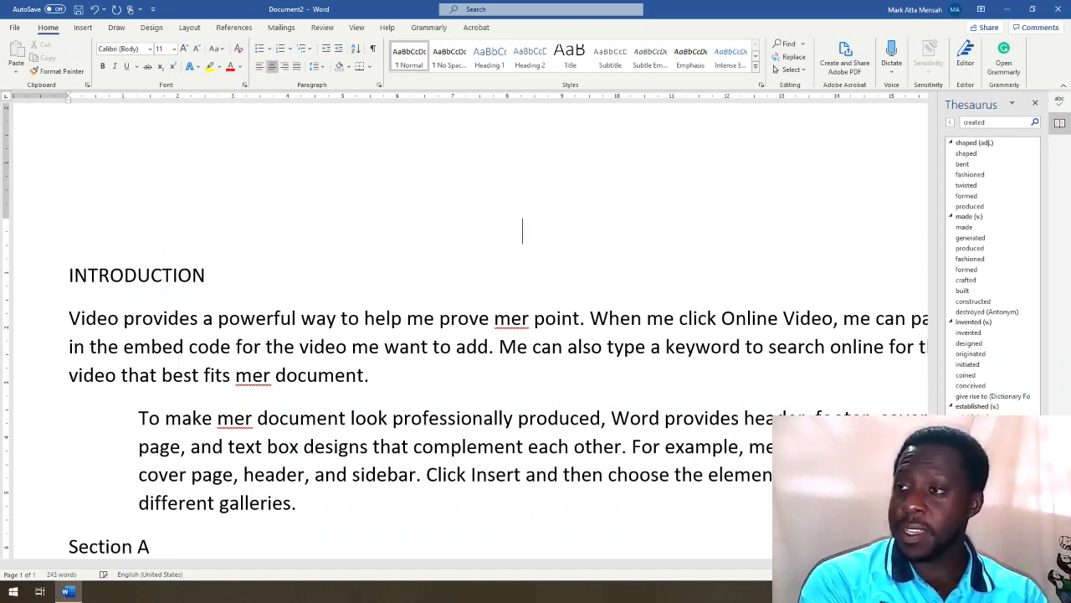
text(CHAPTRE)
key(BackSpace)
key(BackSpace)
key(BackSpace)
key(BackSpace)
text(ER)
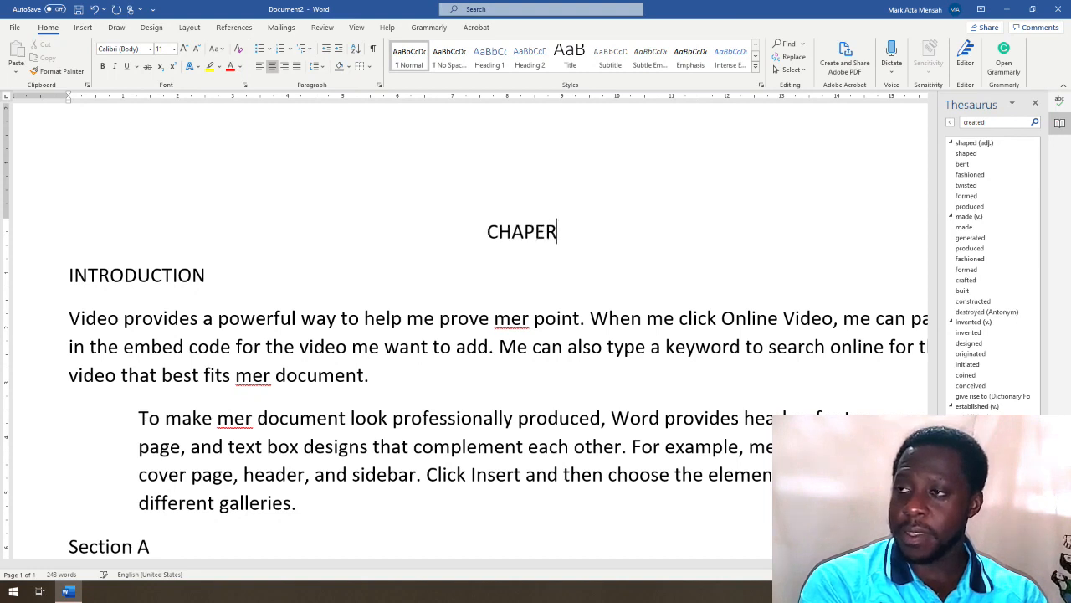
key(BackSpace)
key(BackSpace)
text(TER )
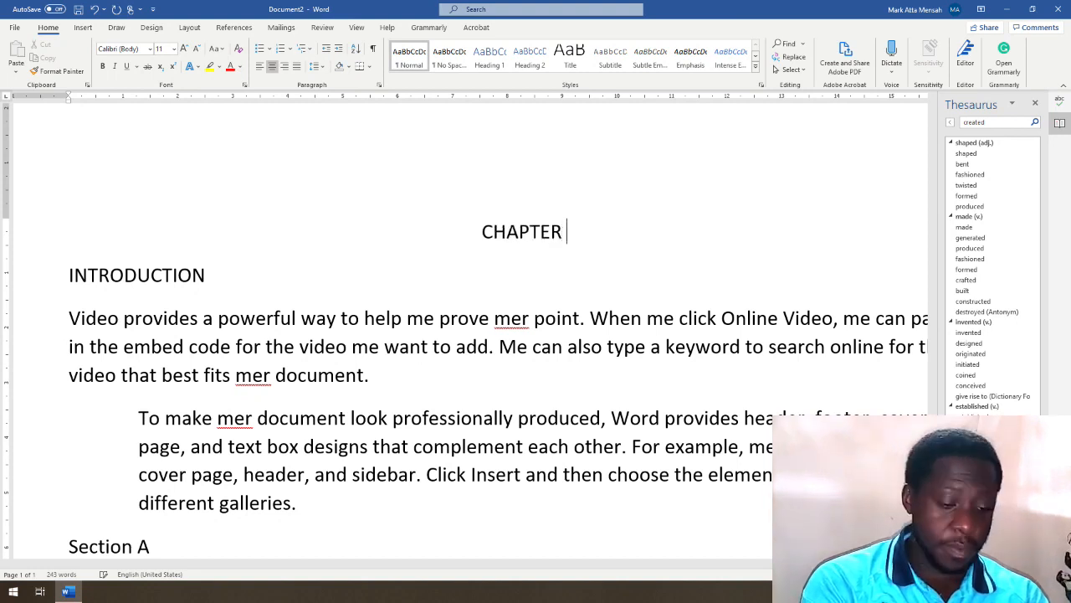
text(1)
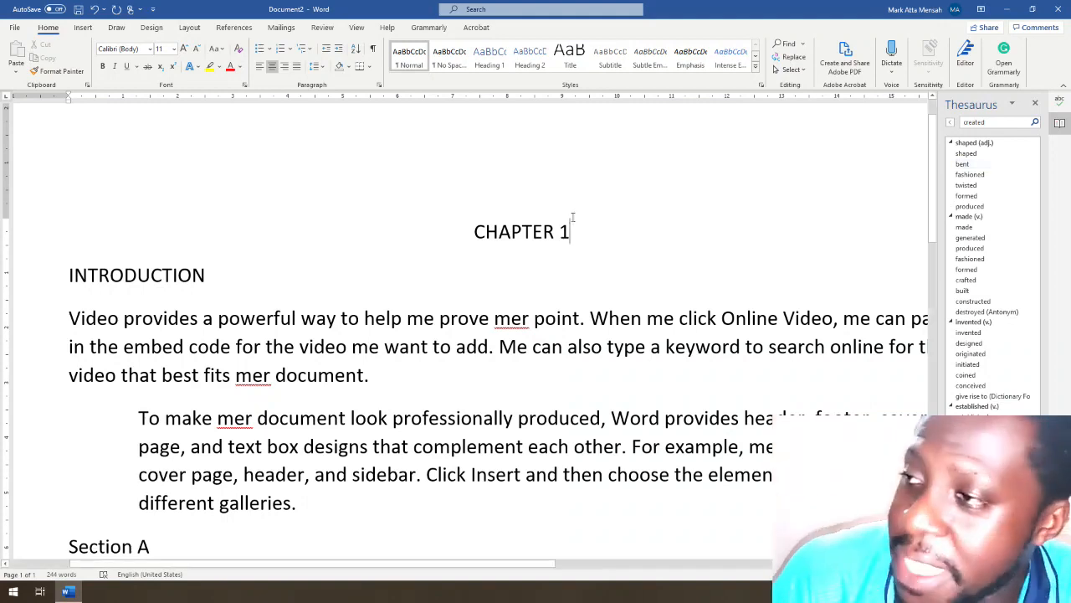
Step: Make the "CHAPTER 1" heading bold and enlarge its font size to 18
click(211, 266)
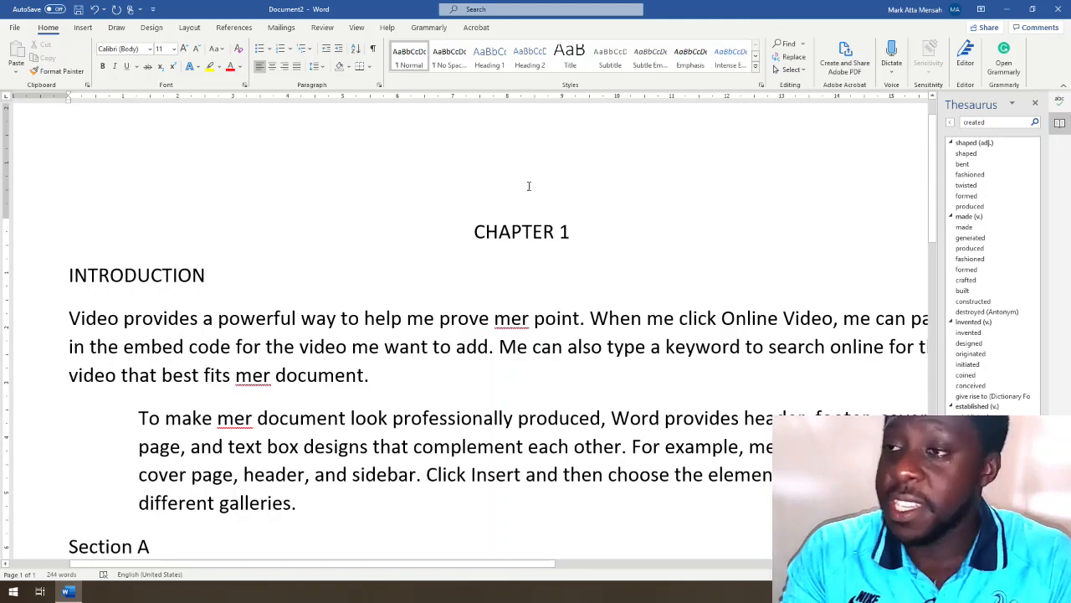
scroll(502, 326, down, 3)
scroll(276, 343, up, 3)
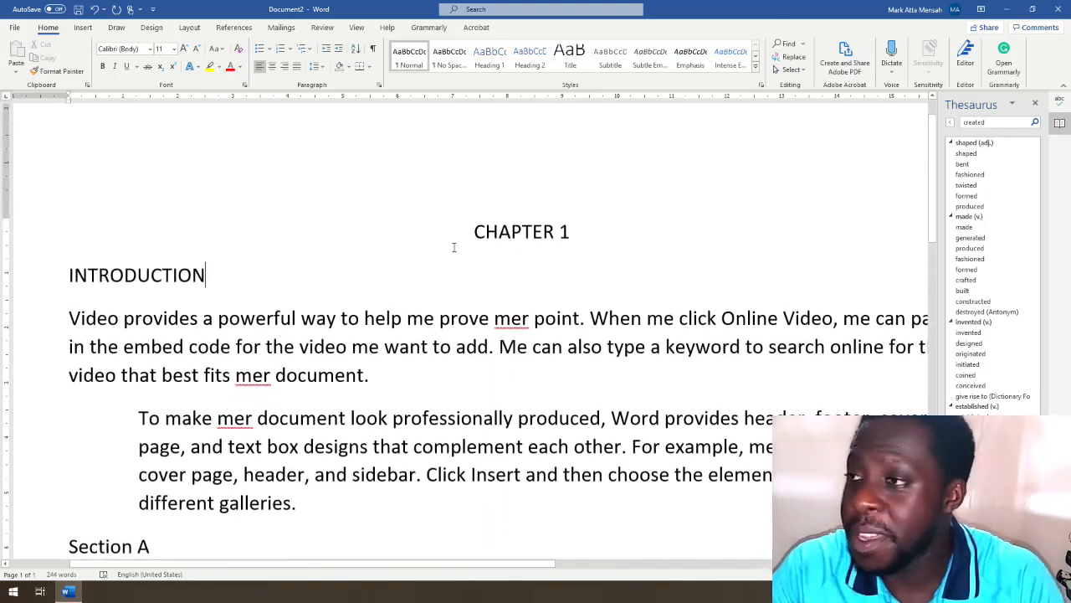
click(450, 246)
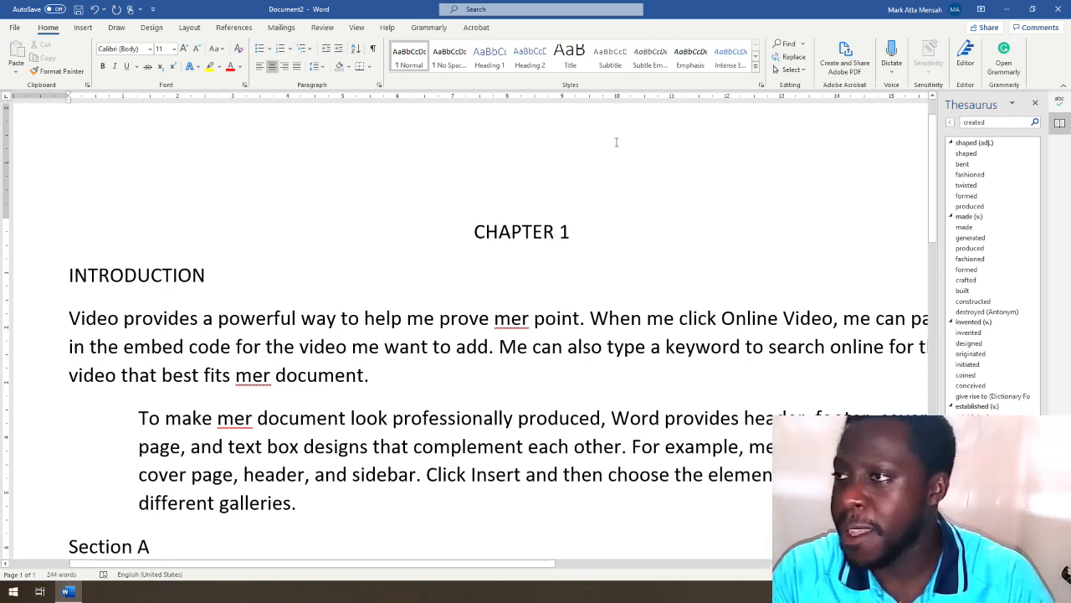
click(35, 232)
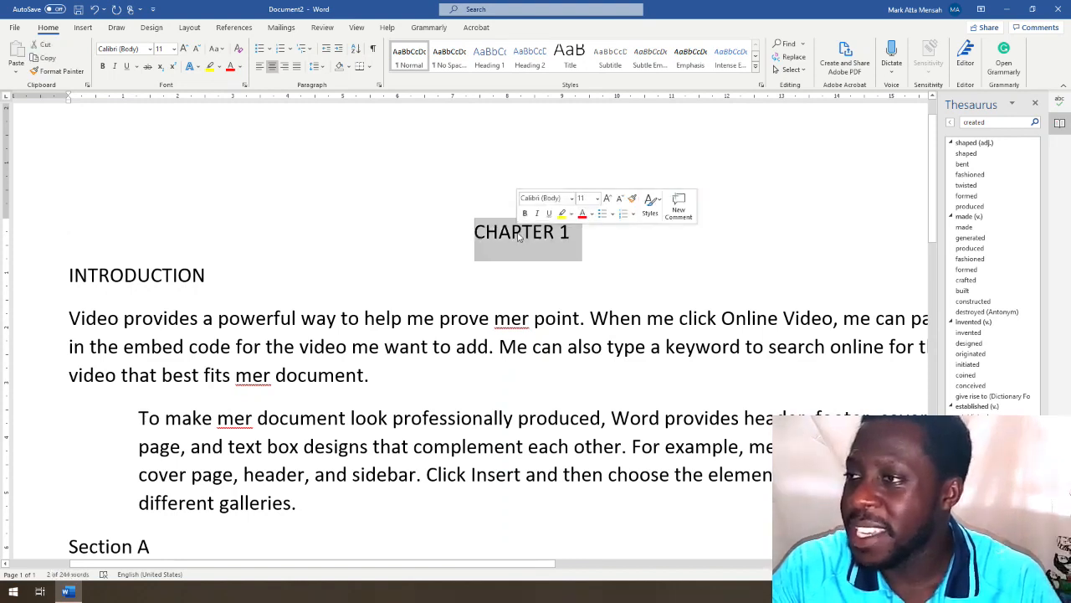
click(103, 70)
click(185, 50)
click(185, 50)
click(185, 51)
click(185, 50)
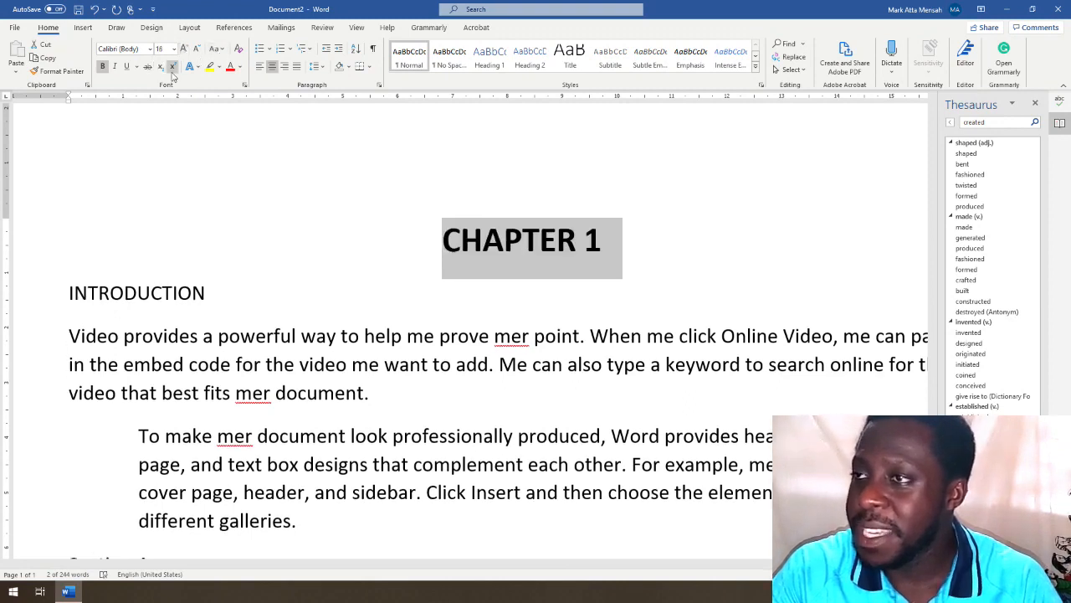
Step: Underline the "CHAPTER 1" heading, and make the "INTRODUCTION" heading bold with a font size of 14
click(126, 67)
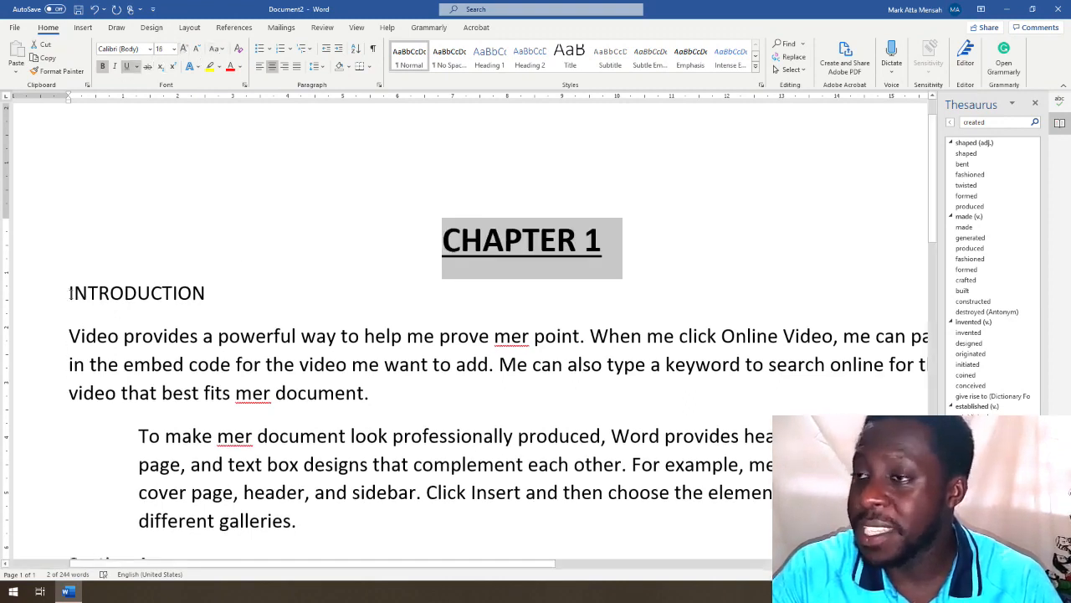
click(42, 291)
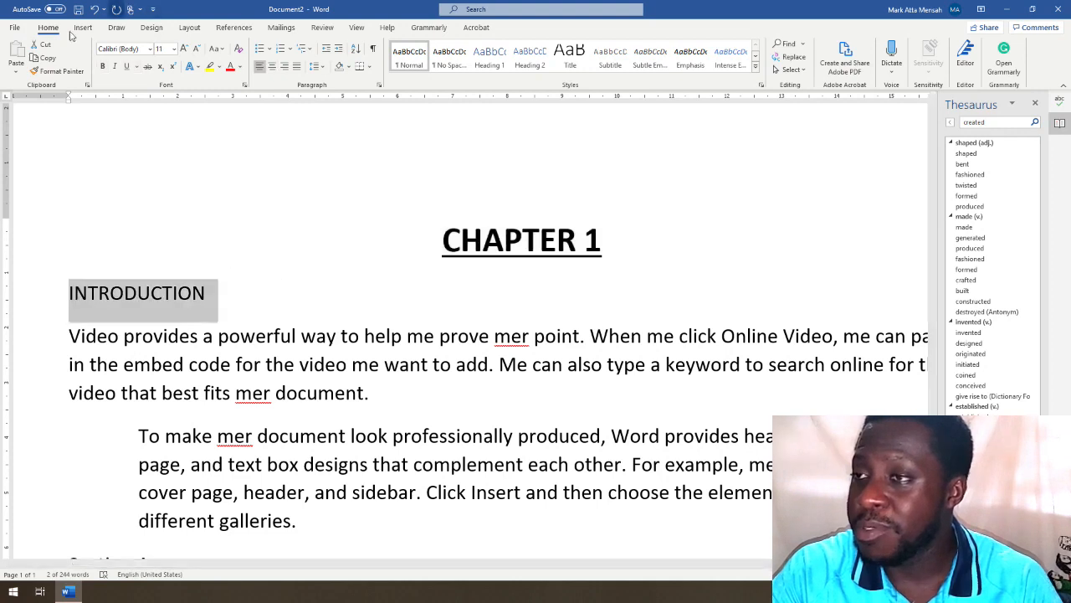
click(103, 67)
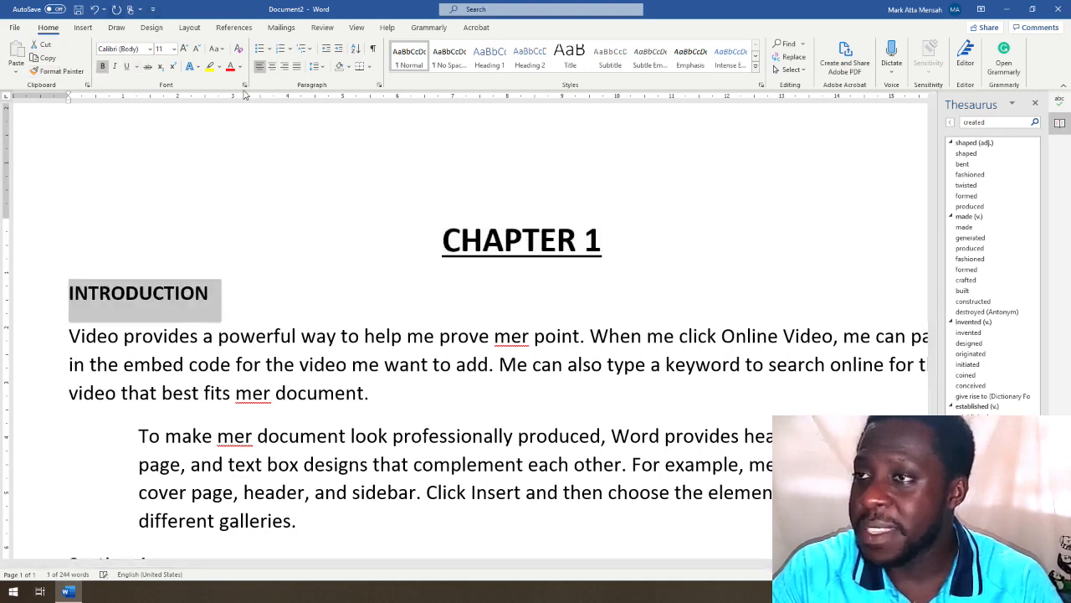
click(183, 47)
click(183, 47)
click(484, 243)
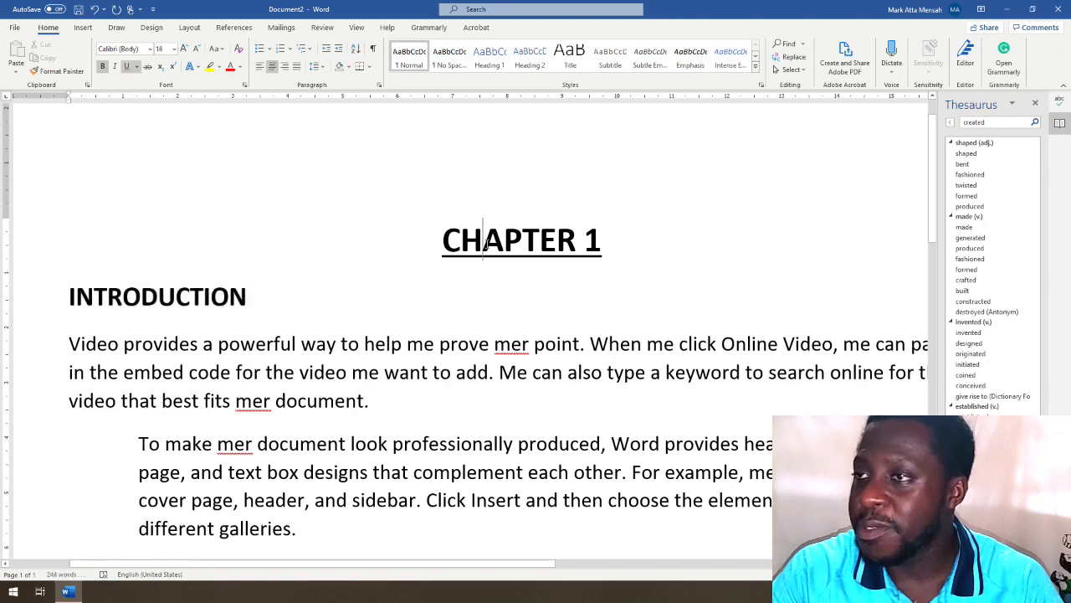
drag(441, 241, 575, 243)
click(240, 296)
Step: Make the "Section A" heading bold and set its font size to 12
scroll(141, 322, down, 3)
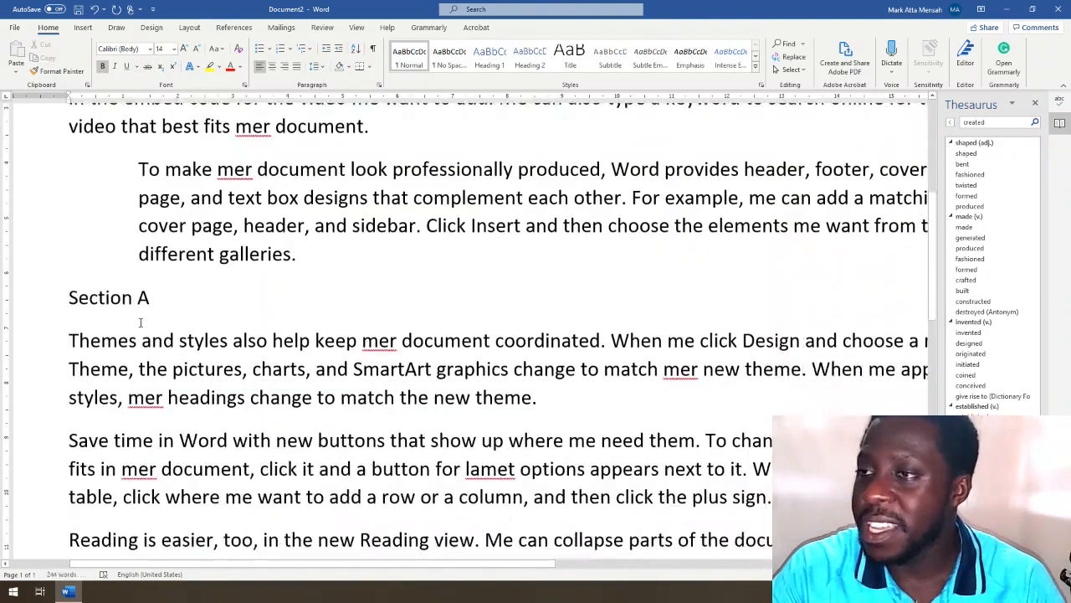
click(53, 293)
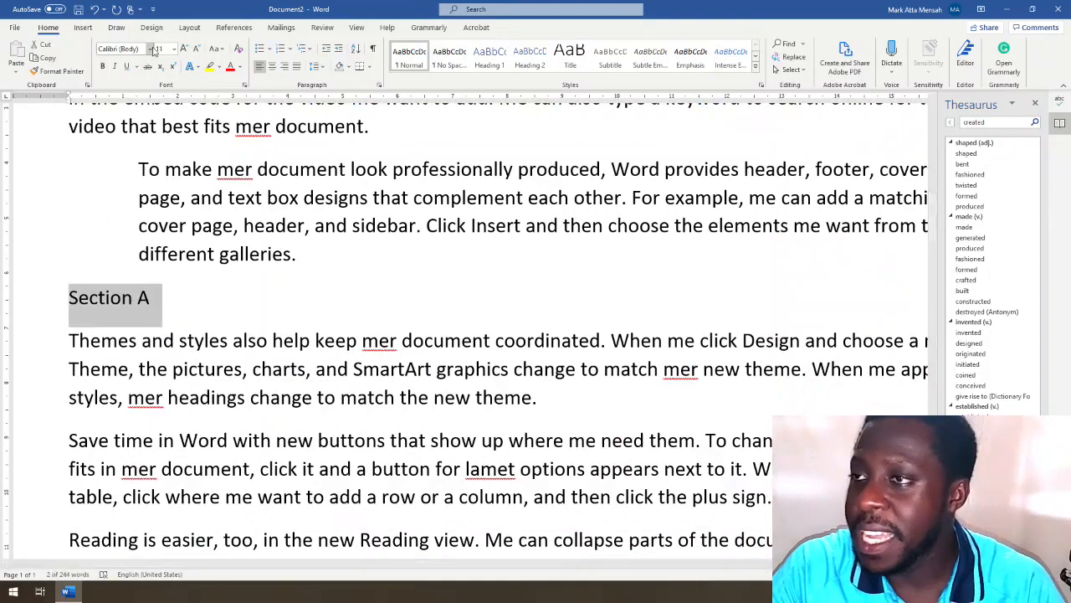
click(102, 66)
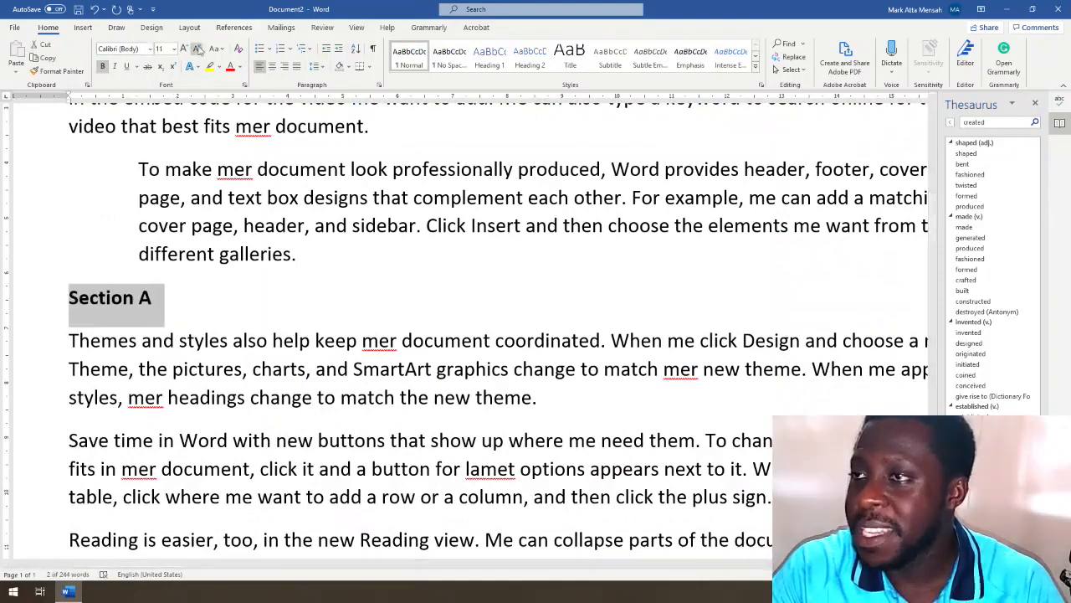
click(186, 49)
click(186, 49)
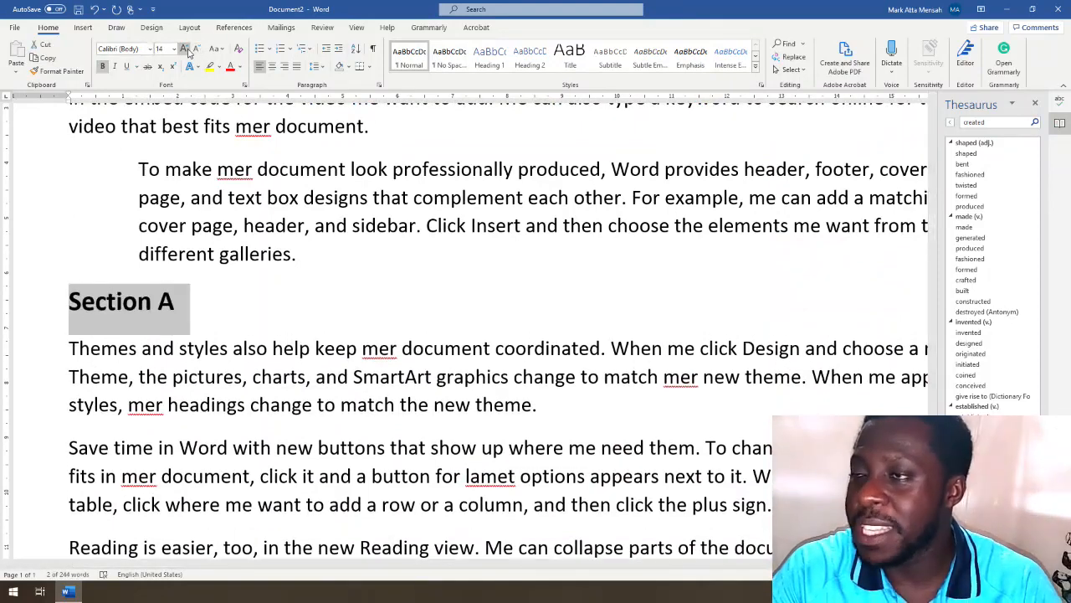
click(215, 49)
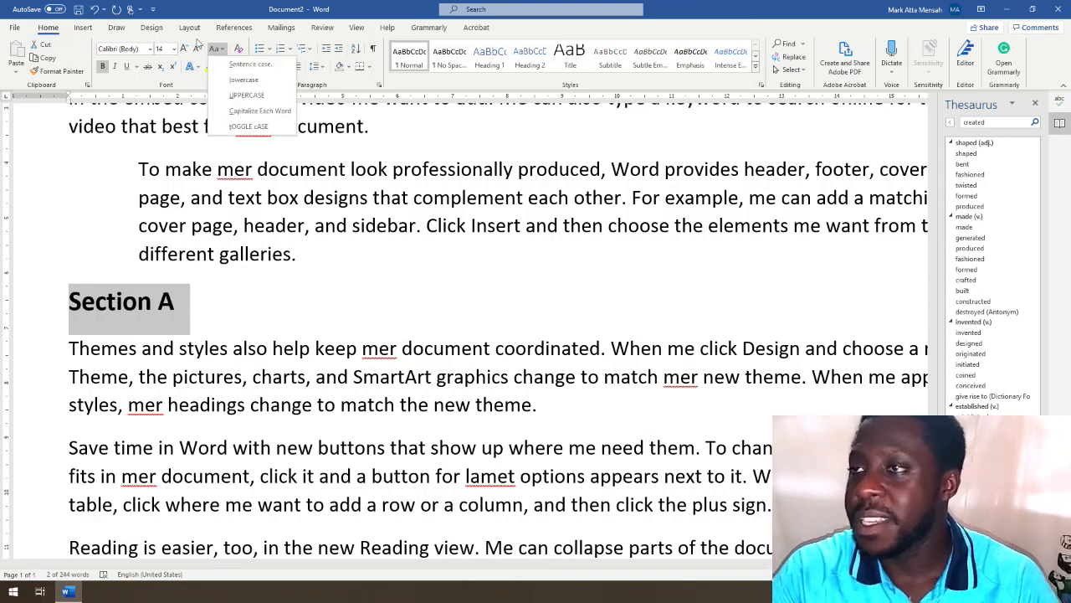
click(195, 47)
click(195, 47)
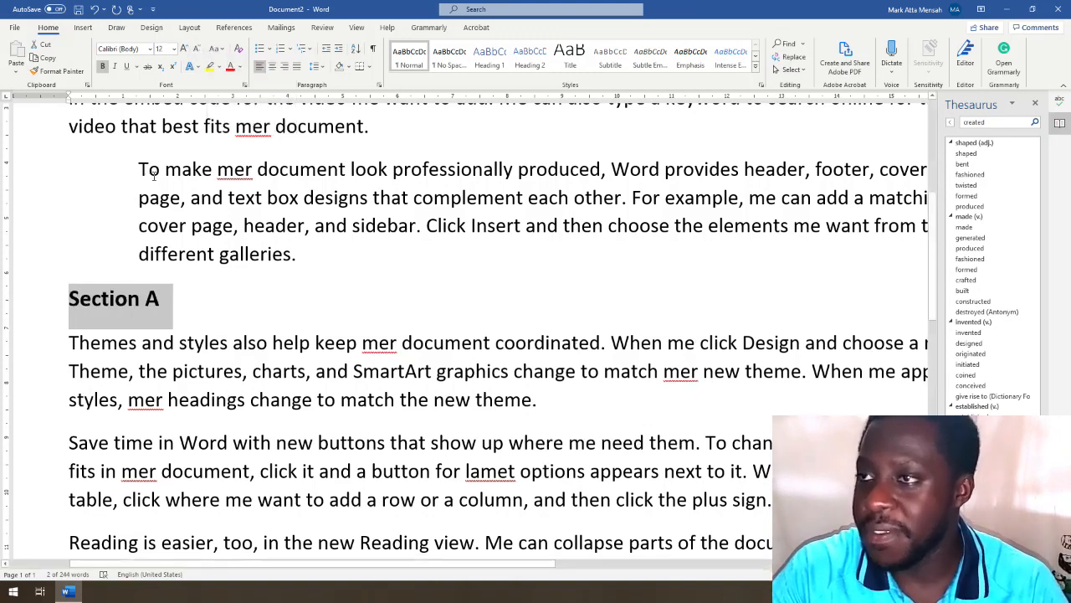
Step: Undo the recent bold, underline and font size changes on the "Section A", "INTRODUCTION" and "CHAPTER 1" headings
scroll(335, 314, down, 4)
scroll(335, 314, up, 6)
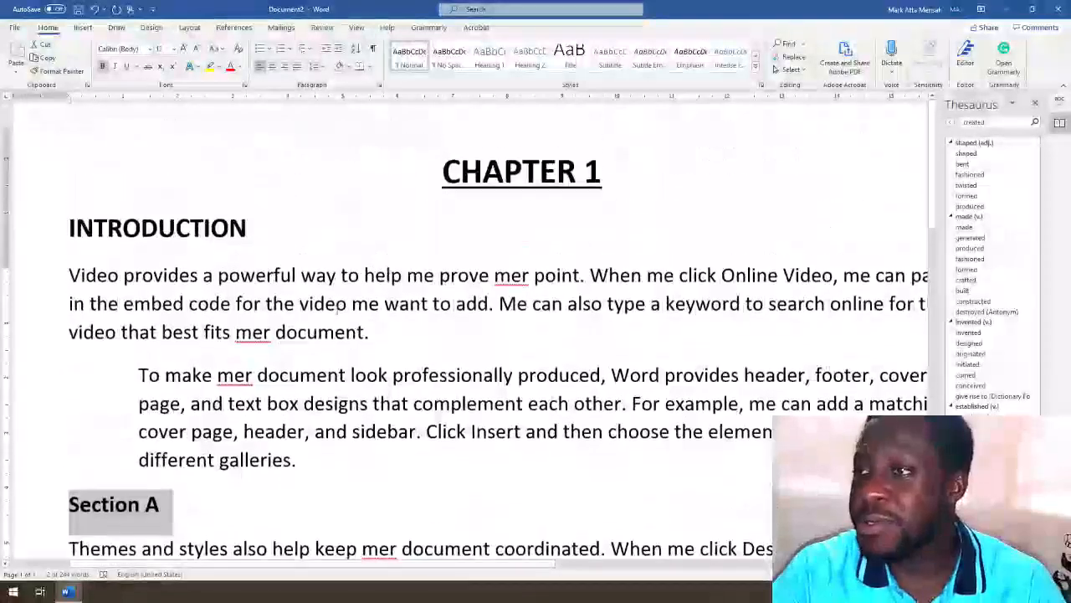
scroll(337, 306, up, 3)
click(552, 291)
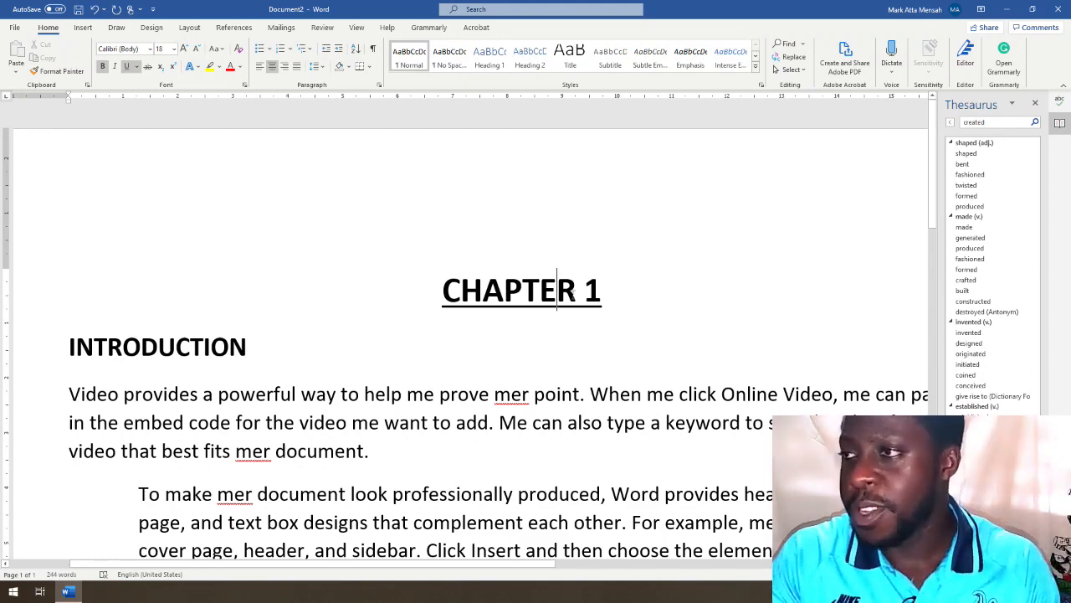
key(ctrl+z)
key(ctrl+z)
key(ctrl+z)
key(ctrl+z)
key(ctrl+z)
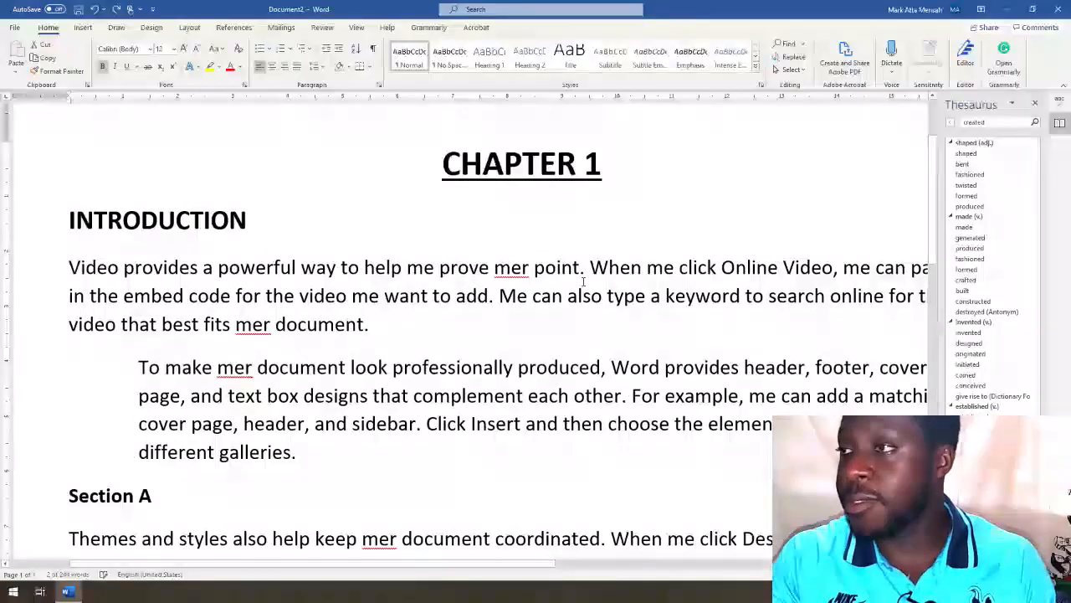
key(ctrl+z)
key(ctrl+z)
key(ctrl+z)
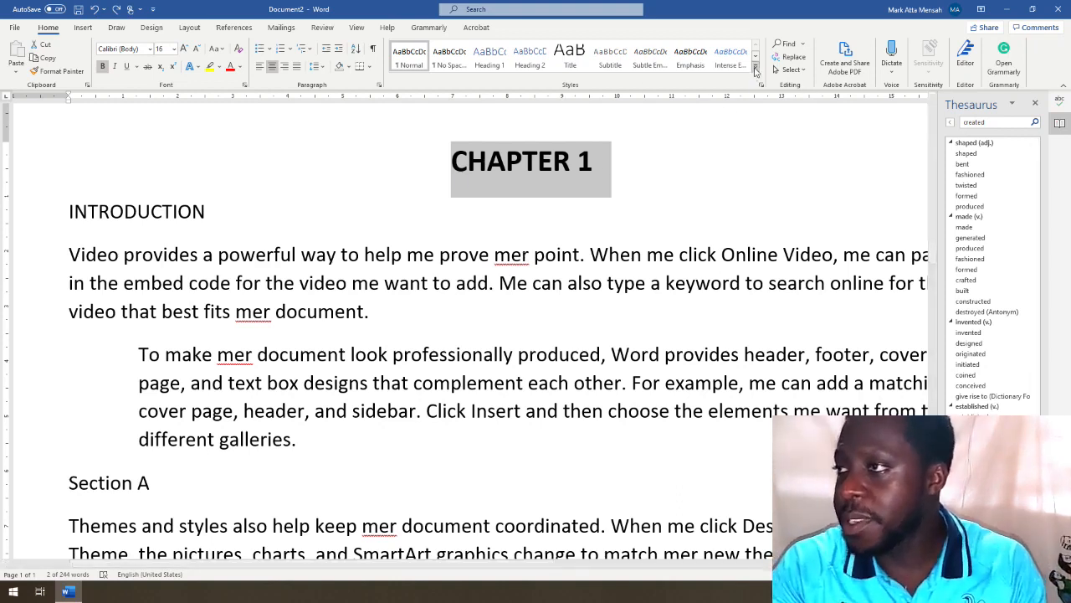
Step: Apply the Heading 1 style to the "CHAPTER 1" line
click(756, 72)
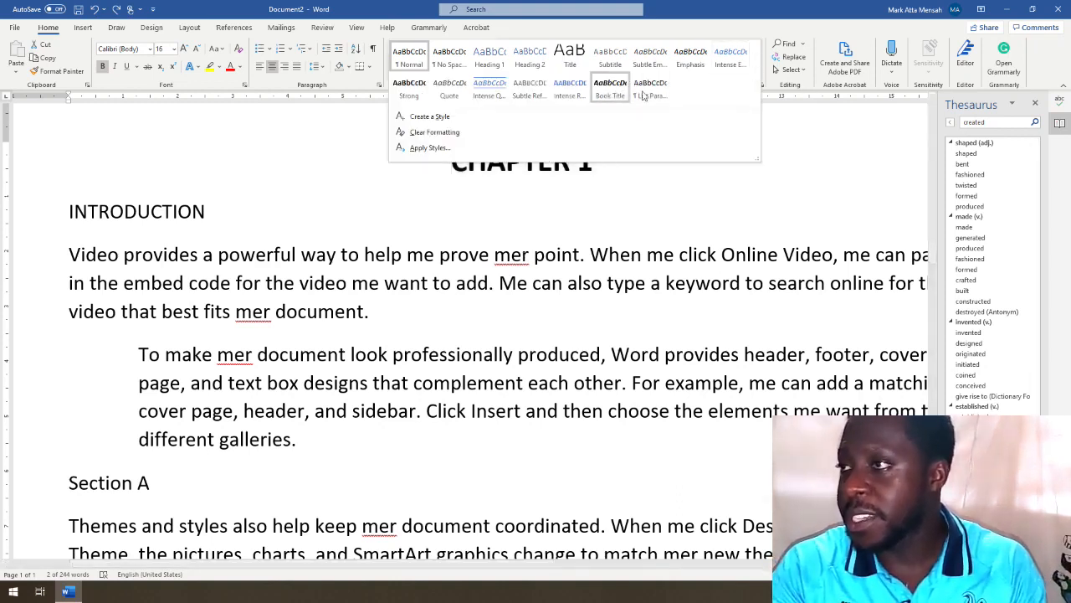
scroll(842, 327, up, 2)
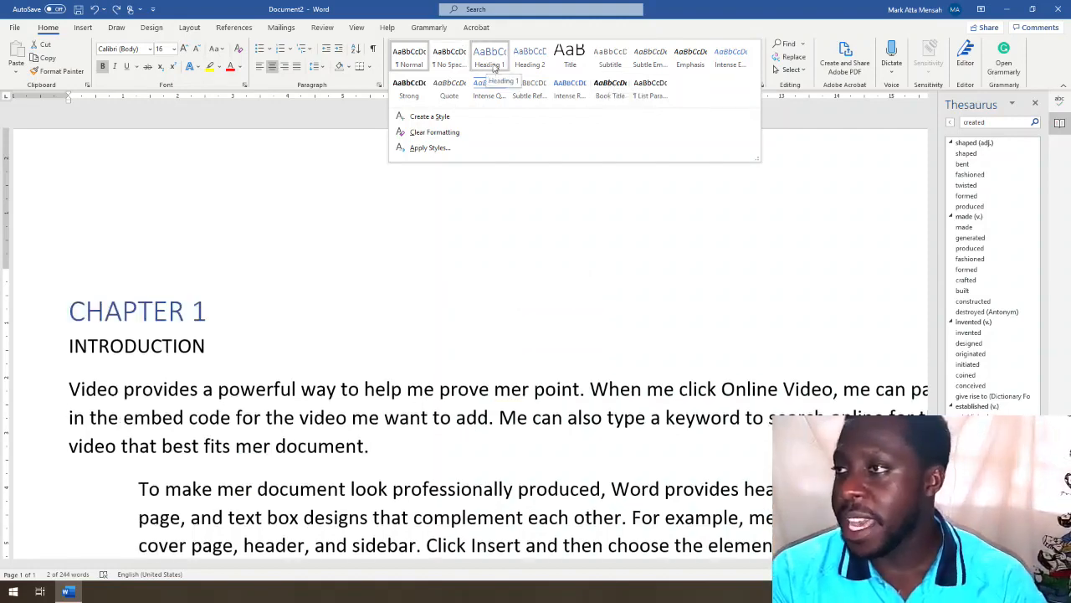
click(491, 64)
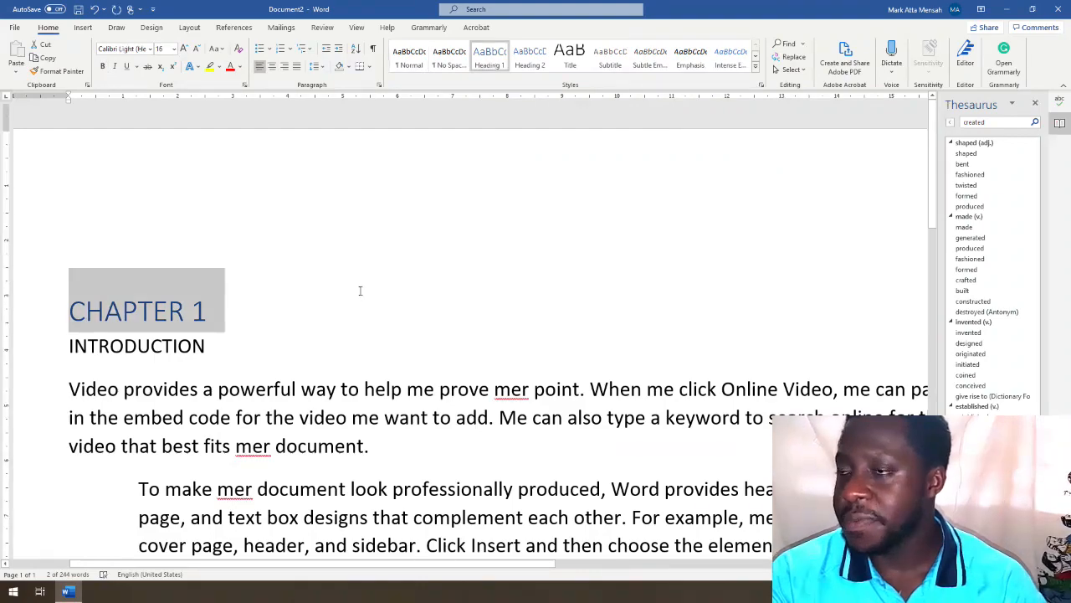
Step: Add an empty line below "Section A" and insert a page break there, moving the following paragraphs to a new page
scroll(359, 294, down, 6)
scroll(80, 279, up, 2)
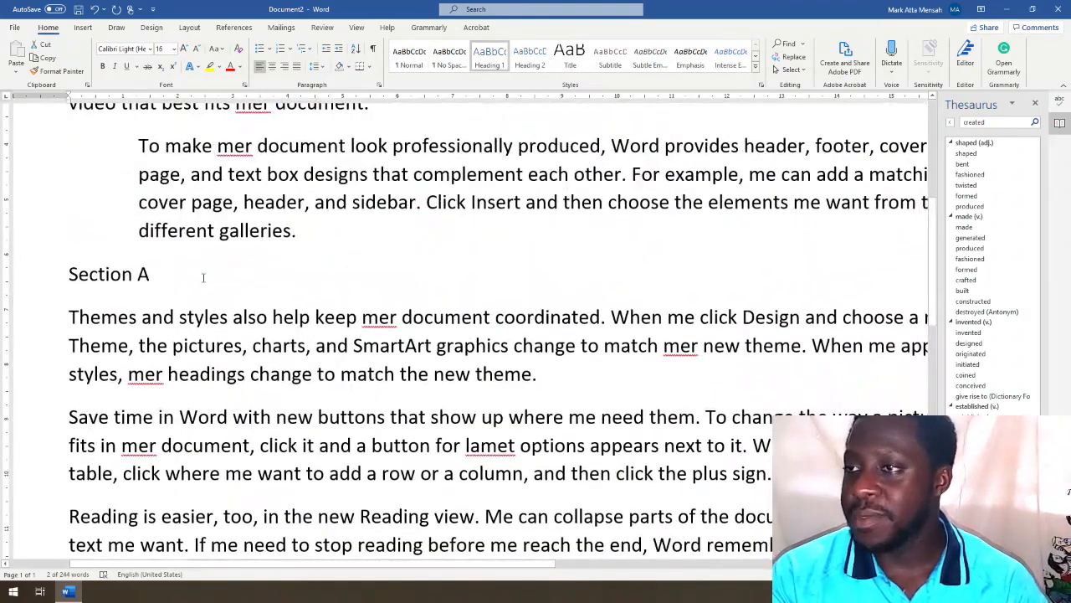
click(202, 277)
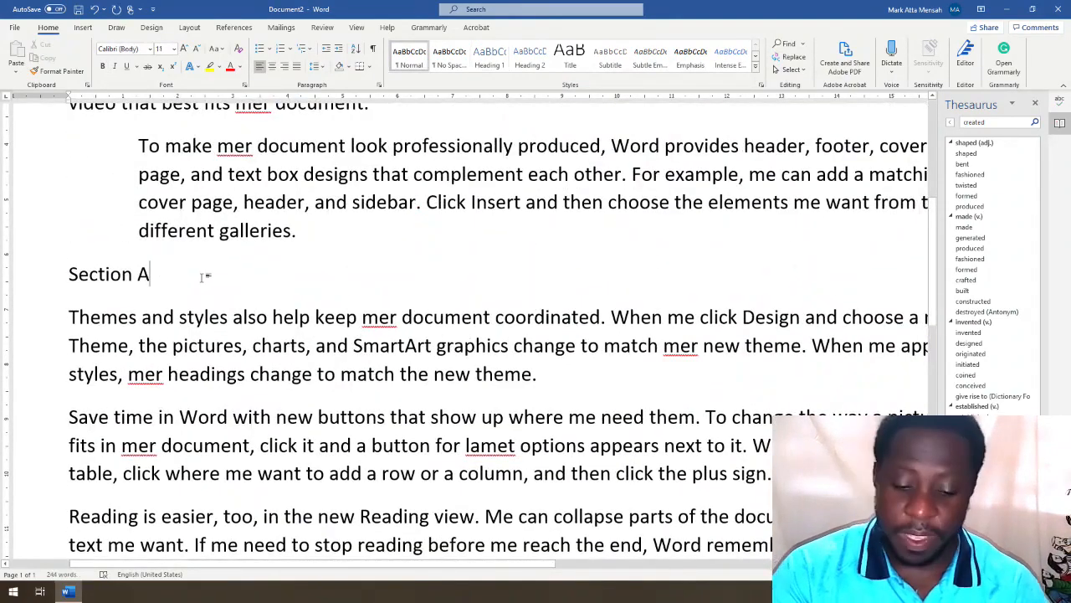
key(Return)
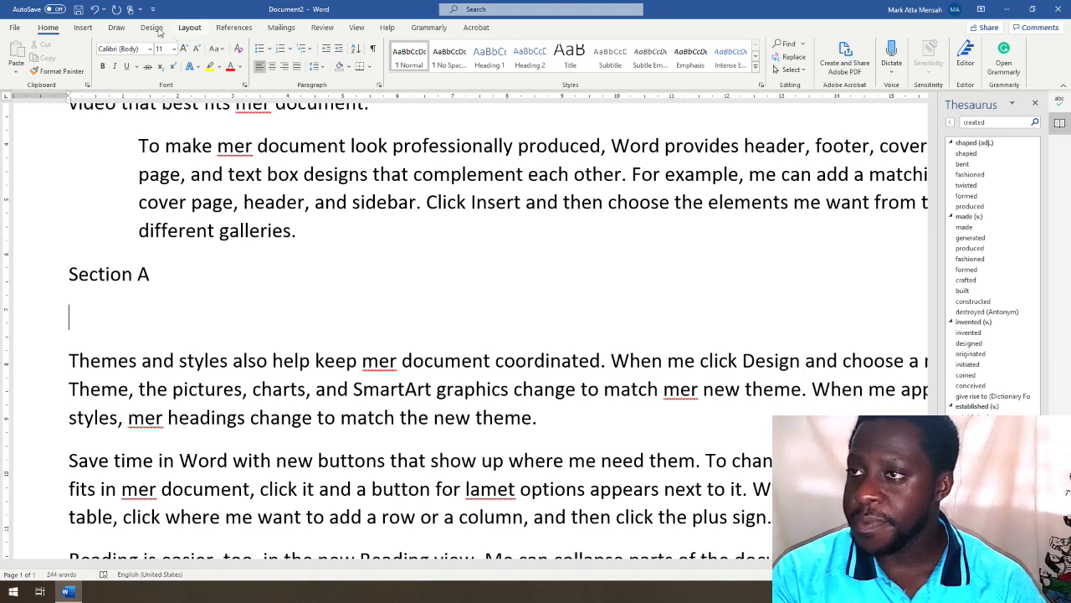
click(189, 27)
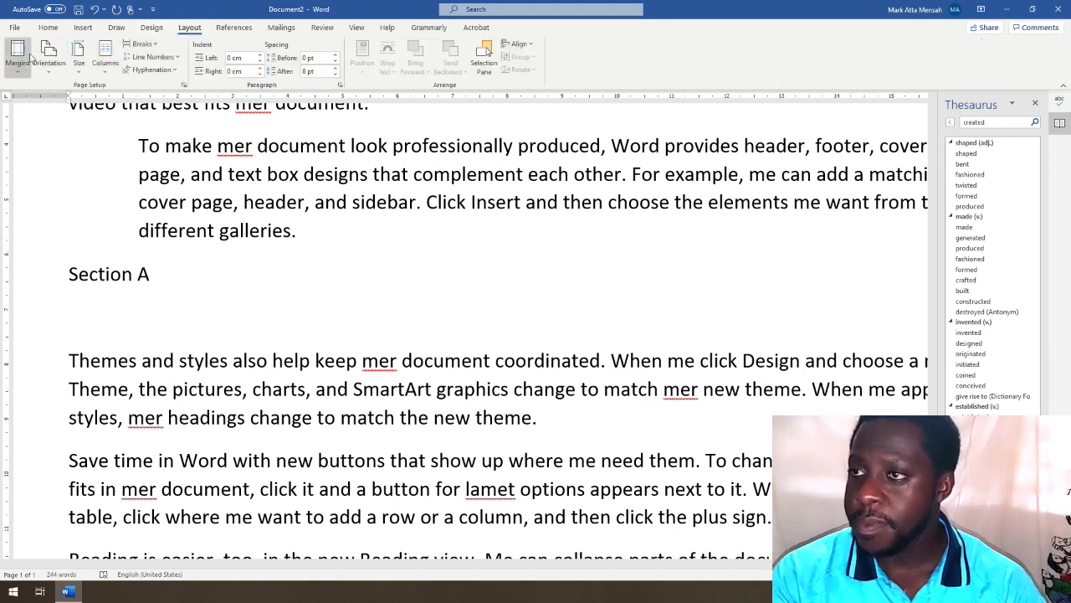
click(82, 27)
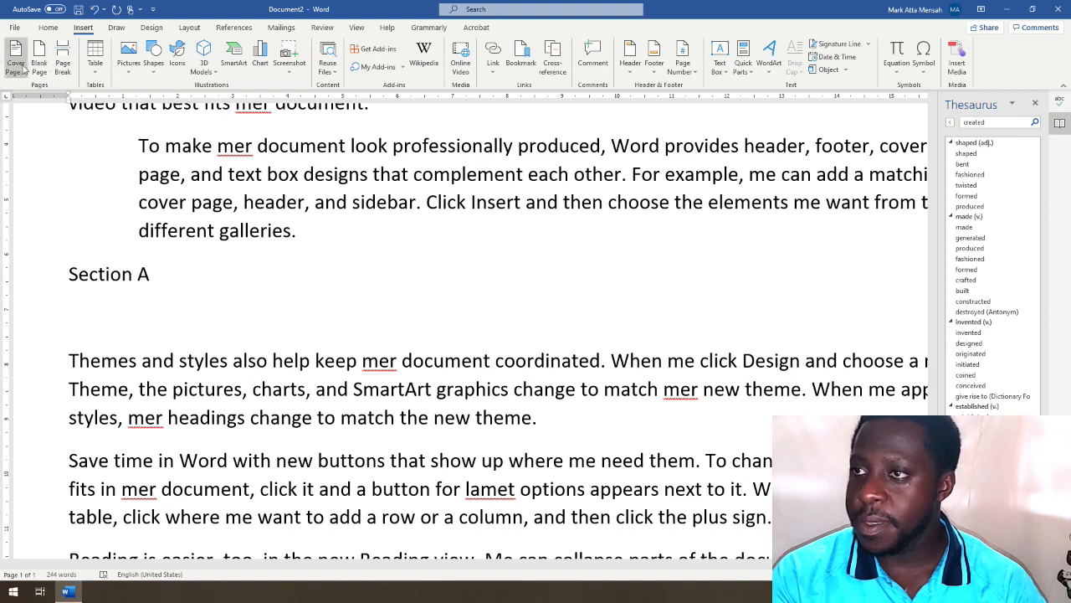
click(63, 63)
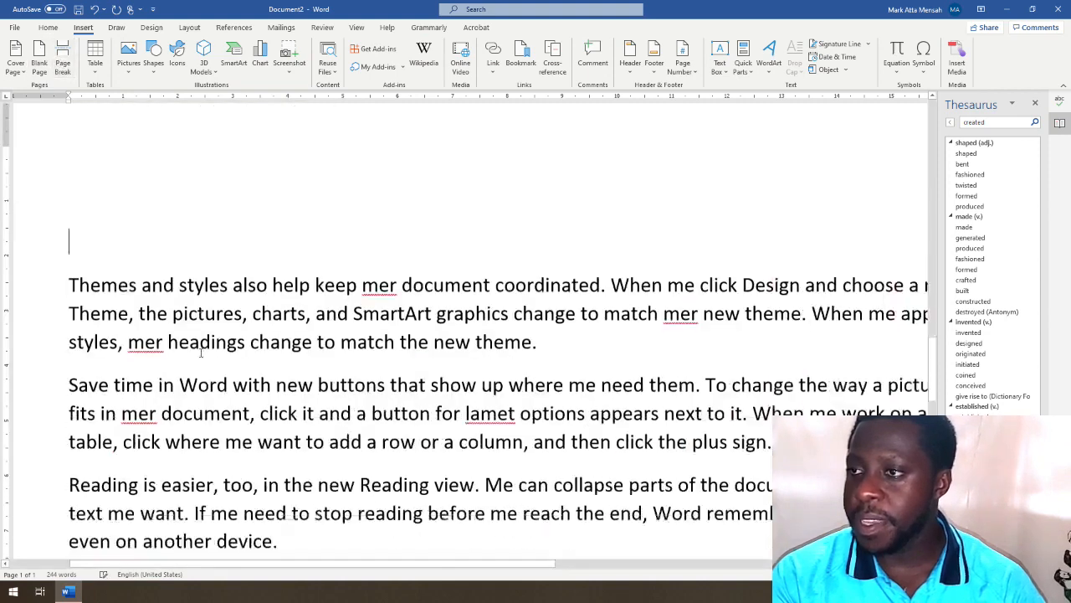
Step: Enter the heading "CHAPER 2" on the empty line at the start of the second page
scroll(200, 353, down, 1)
text(cHAP)
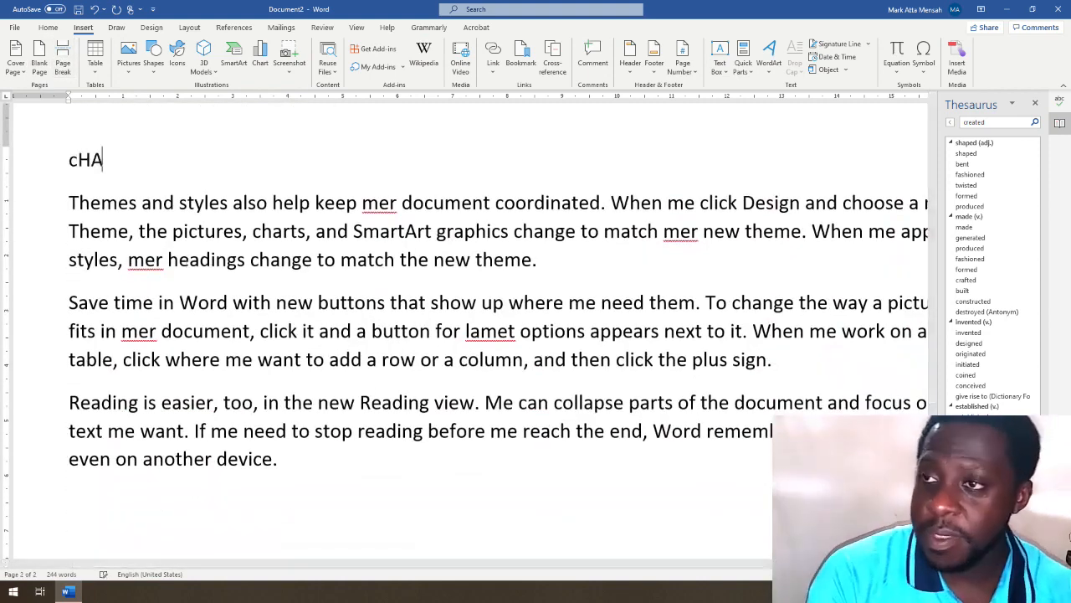
key(BackSpace)
key(BackSpace)
key(BackSpace)
key(BackSpace)
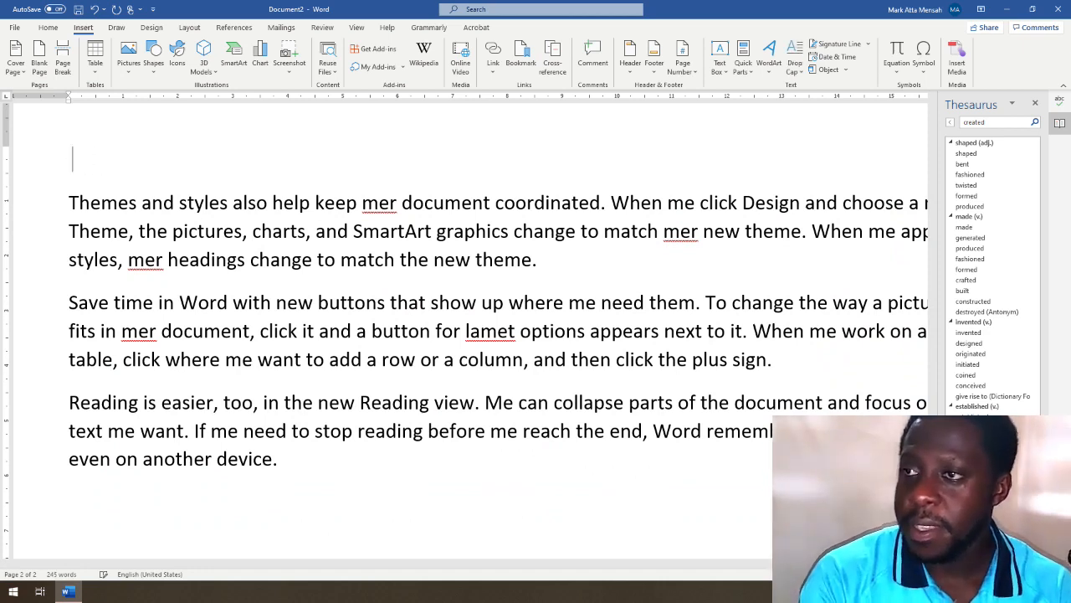
text(cH)
key(BackSpace)
key(BackSpace)
text(CH)
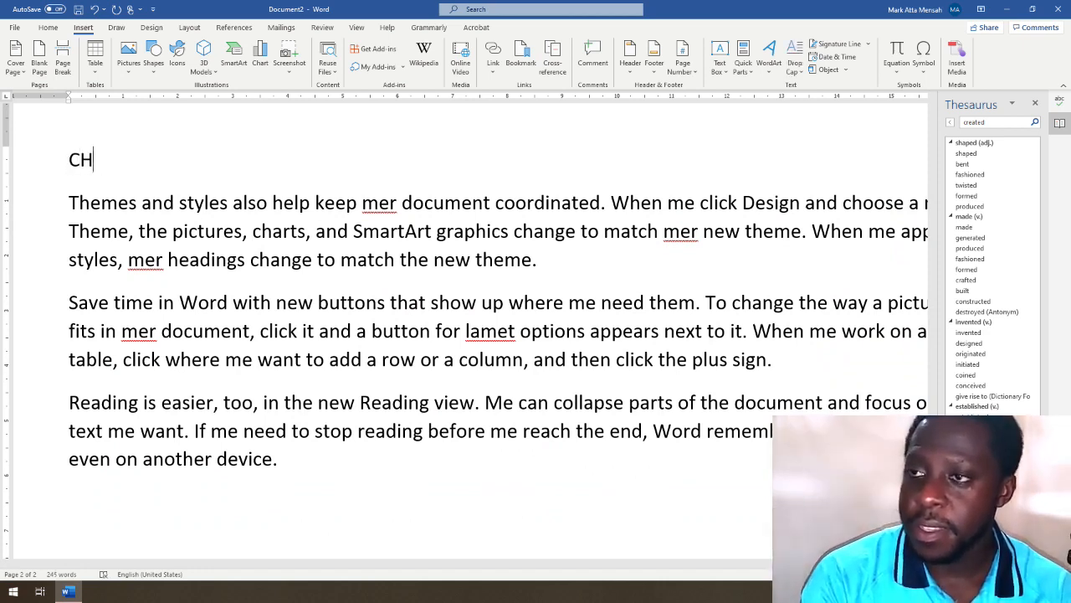
text(A[TE)
key(BackSpace)
key(BackSpace)
key(BackSpace)
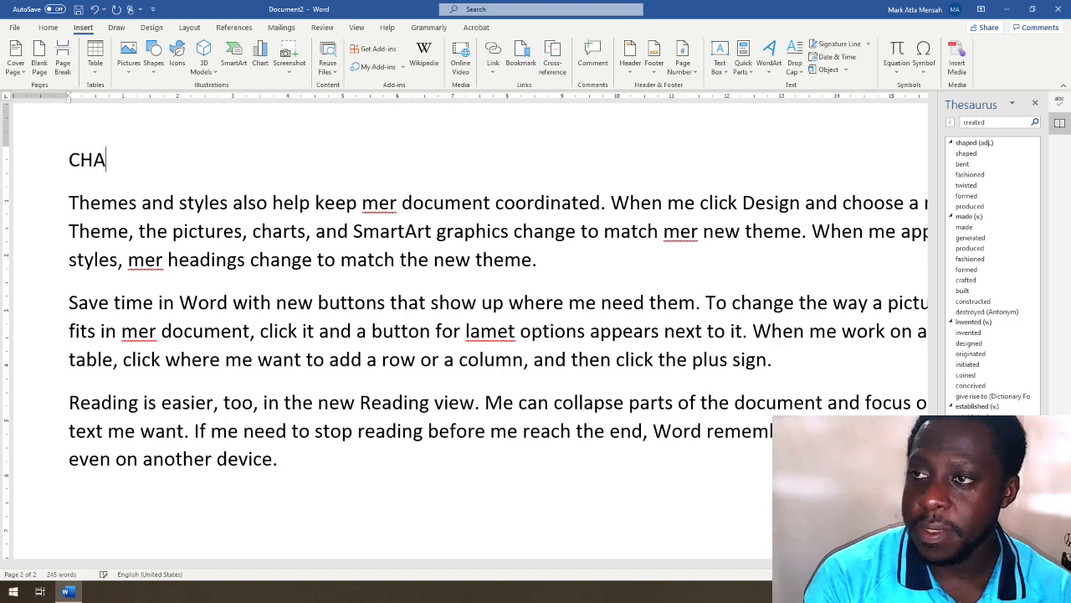
text(PER 3)
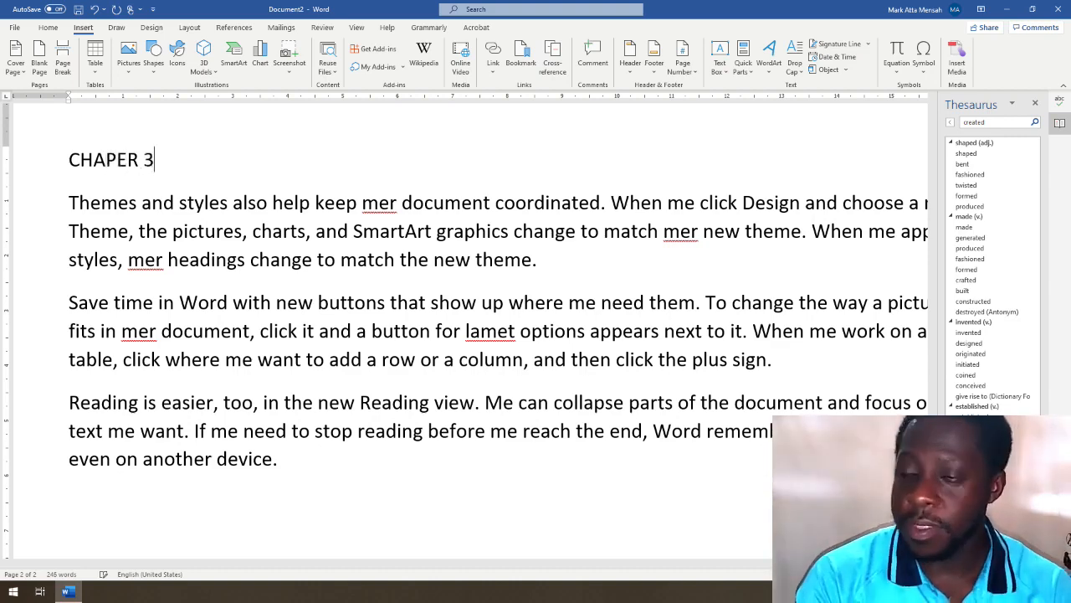
key(BackSpace)
text(2)
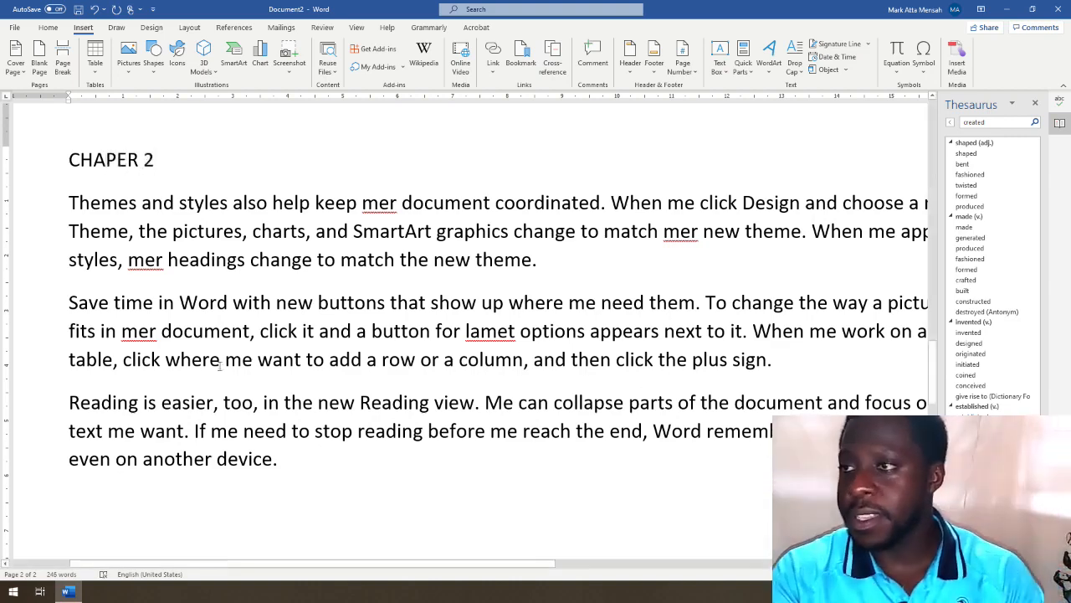
Step: Apply the Heading 1 style to the "CHAPER 2" line on the second page
scroll(140, 388, up, 10)
scroll(139, 387, up, 5)
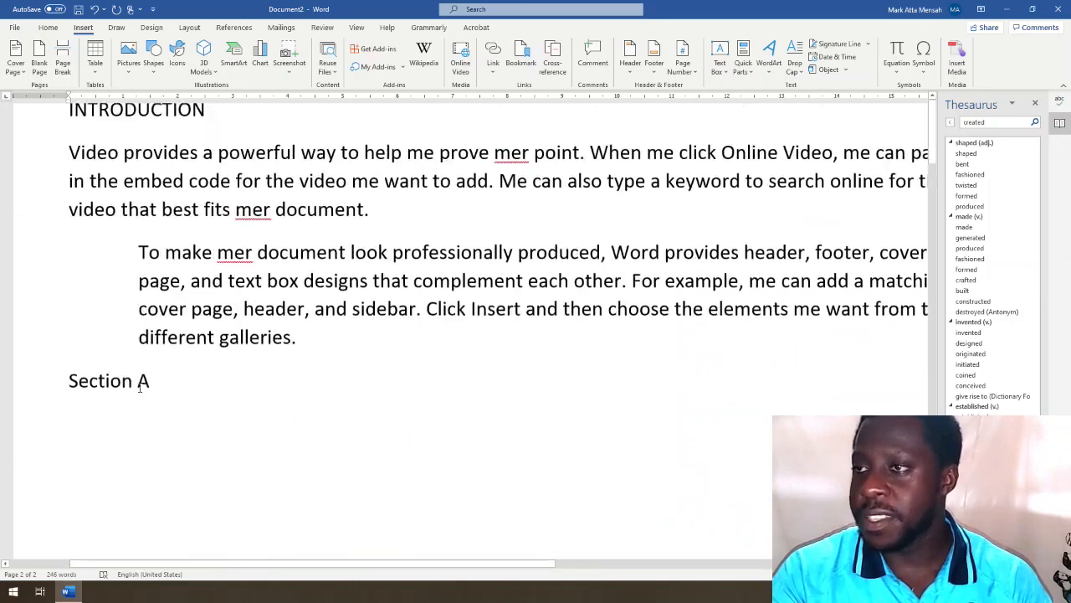
scroll(166, 289, down, 12)
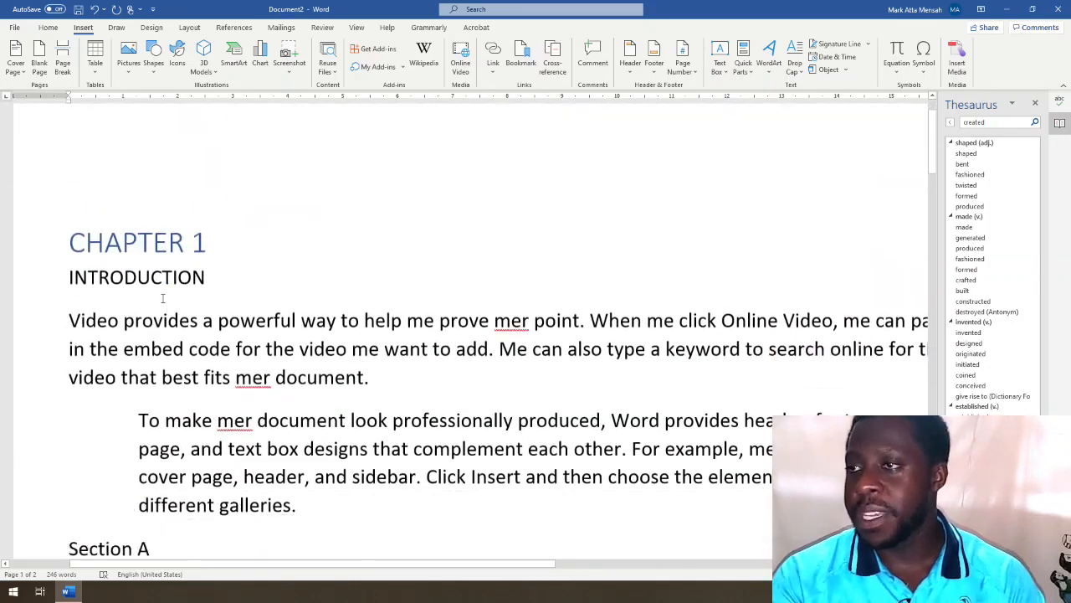
scroll(166, 285, down, 8)
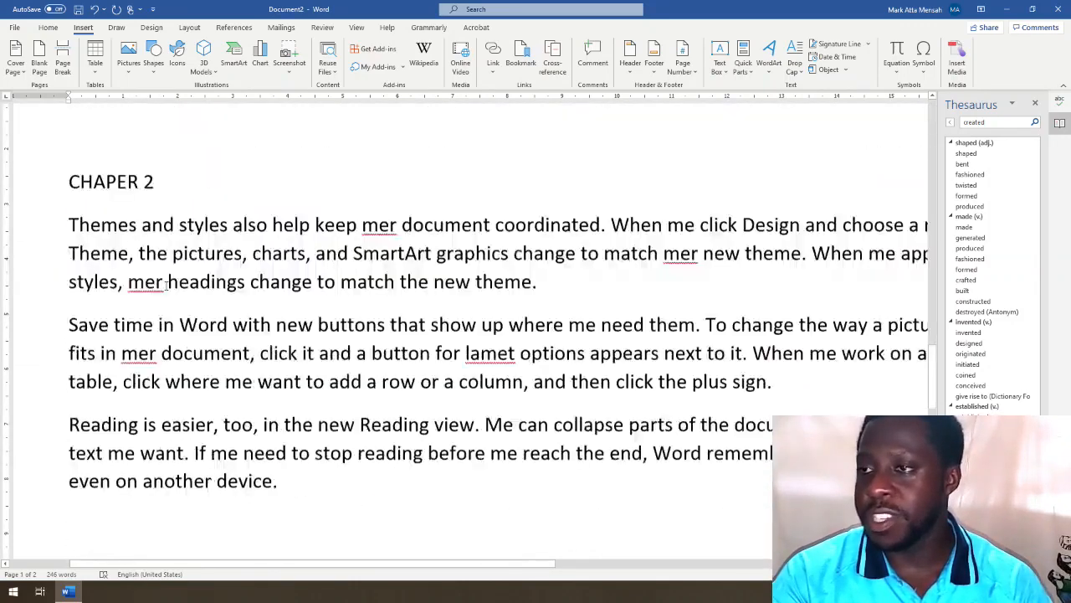
scroll(158, 227, up, 6)
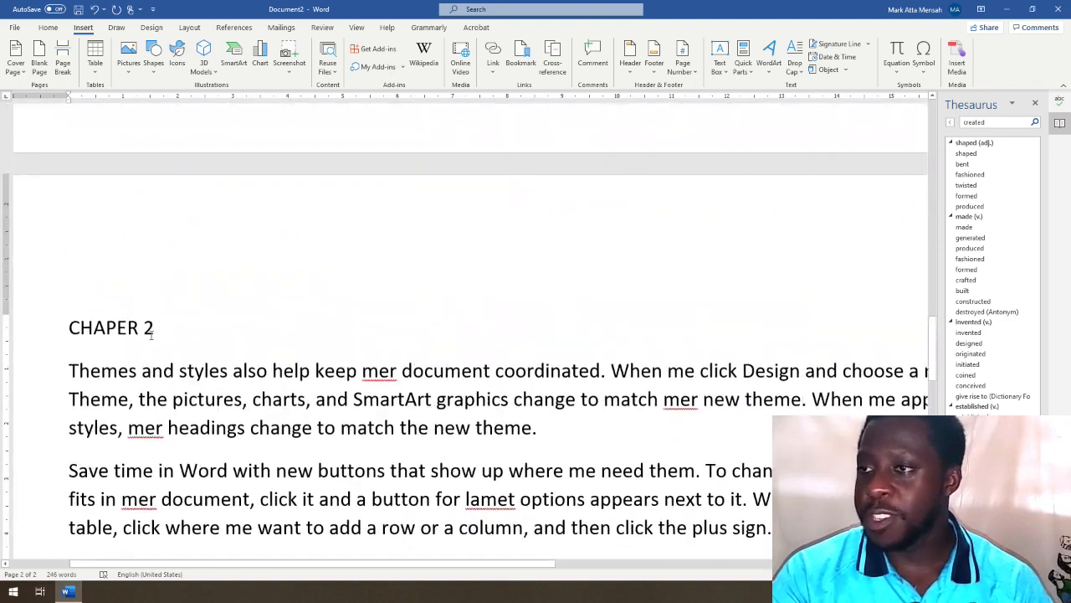
triple_click(153, 327)
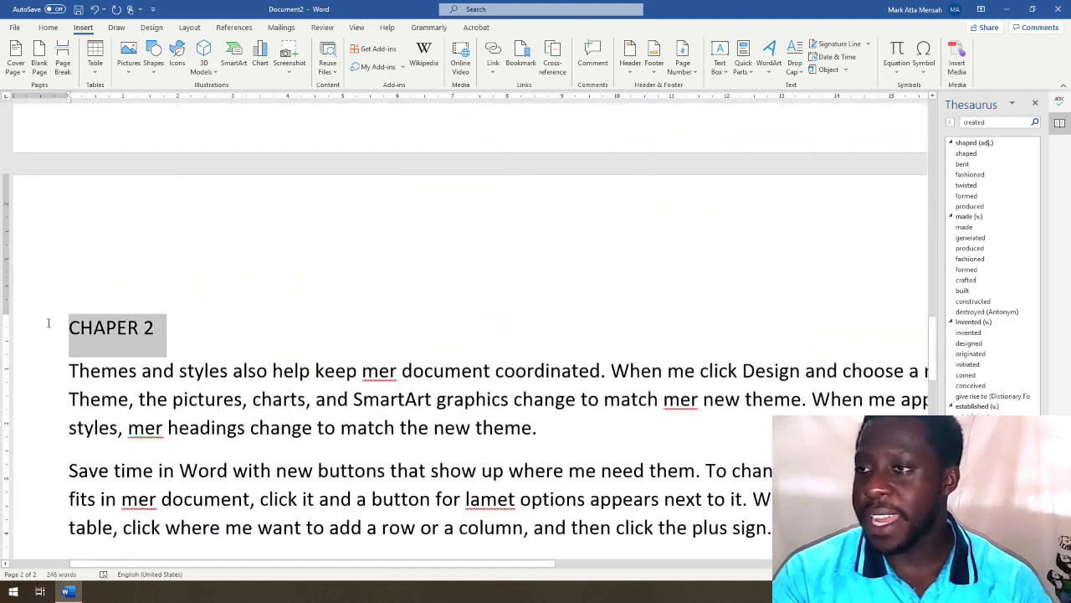
click(50, 27)
click(123, 48)
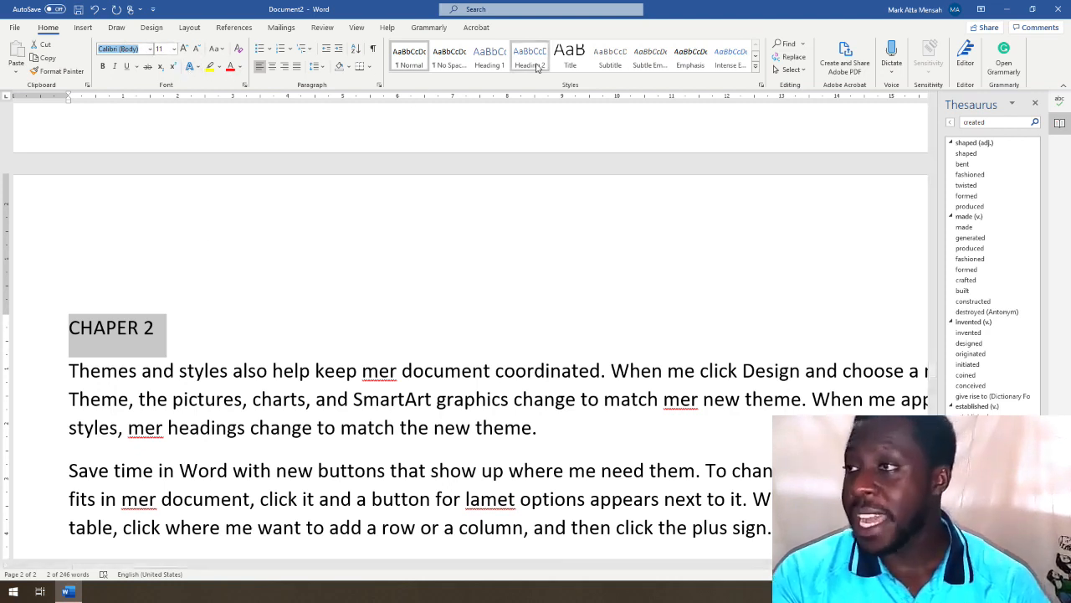
click(501, 66)
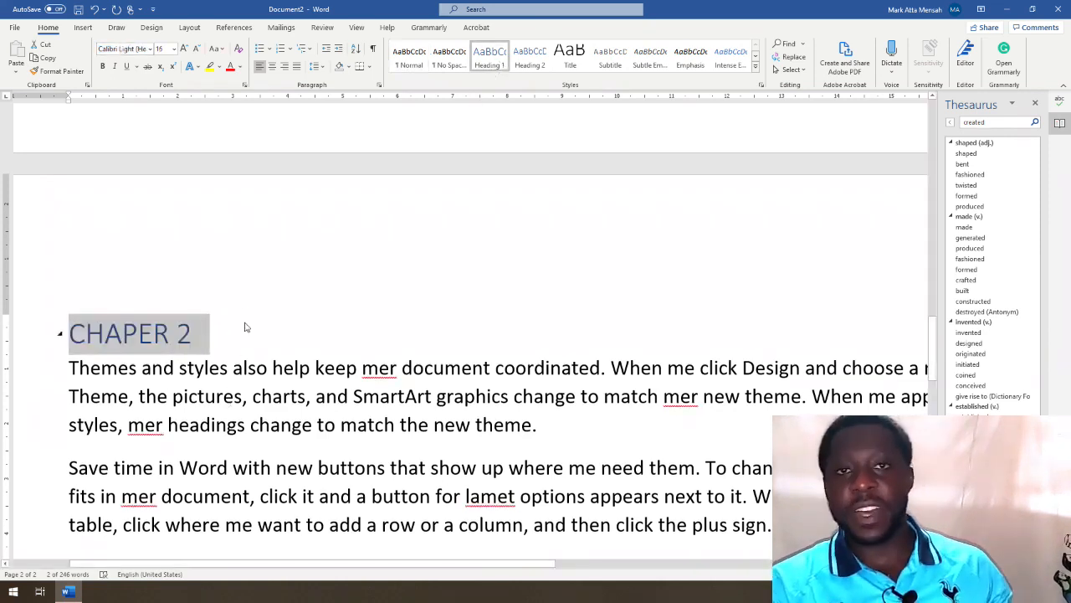
Step: Modify the Heading 1 style to use the Automatic font color and the Times New Roman font
right_click(482, 56)
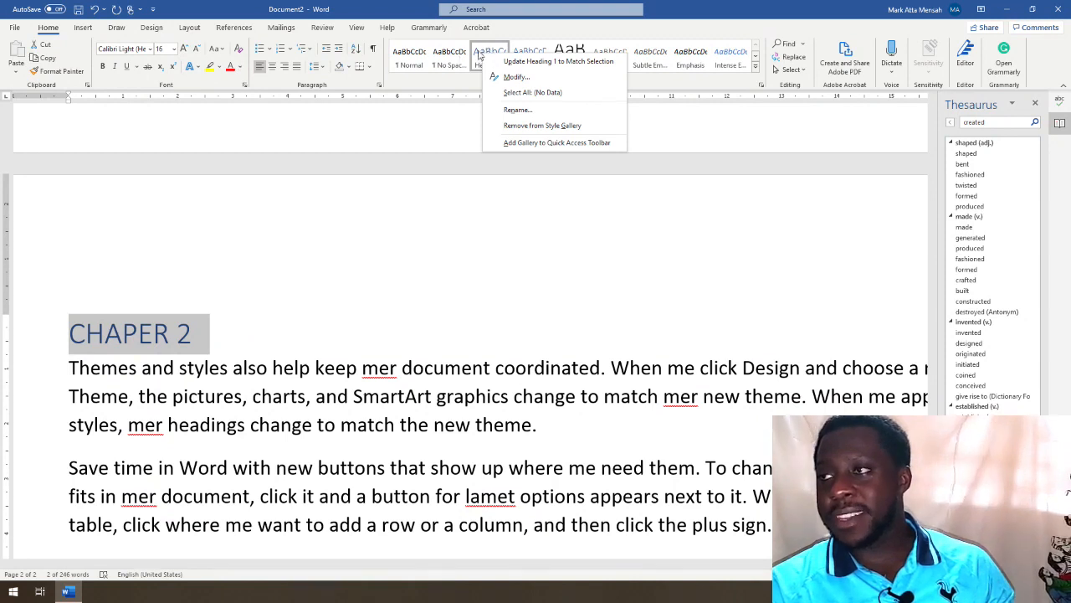
click(470, 78)
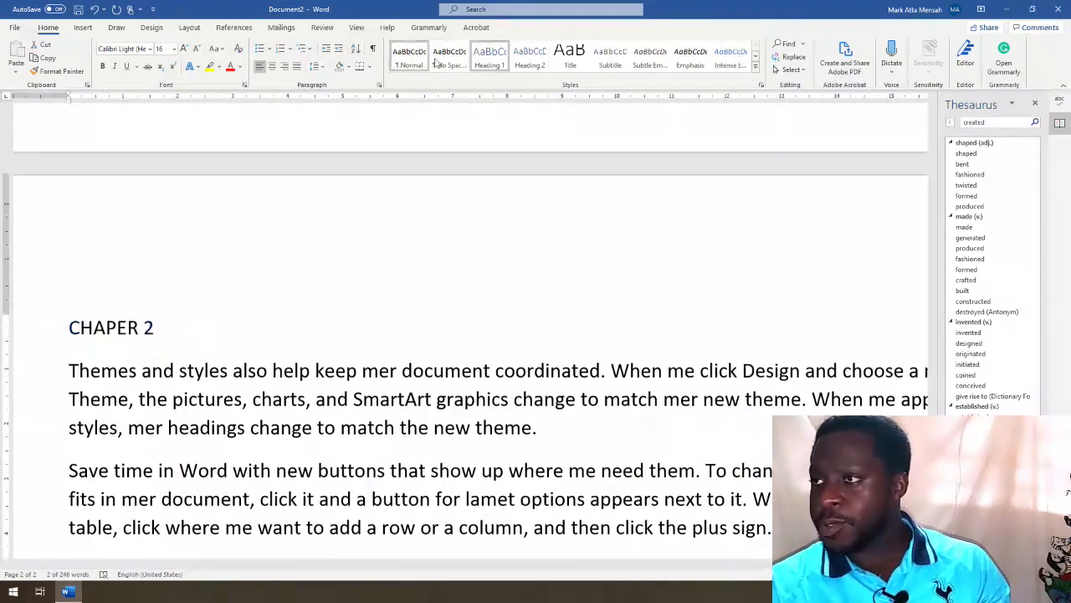
right_click(483, 58)
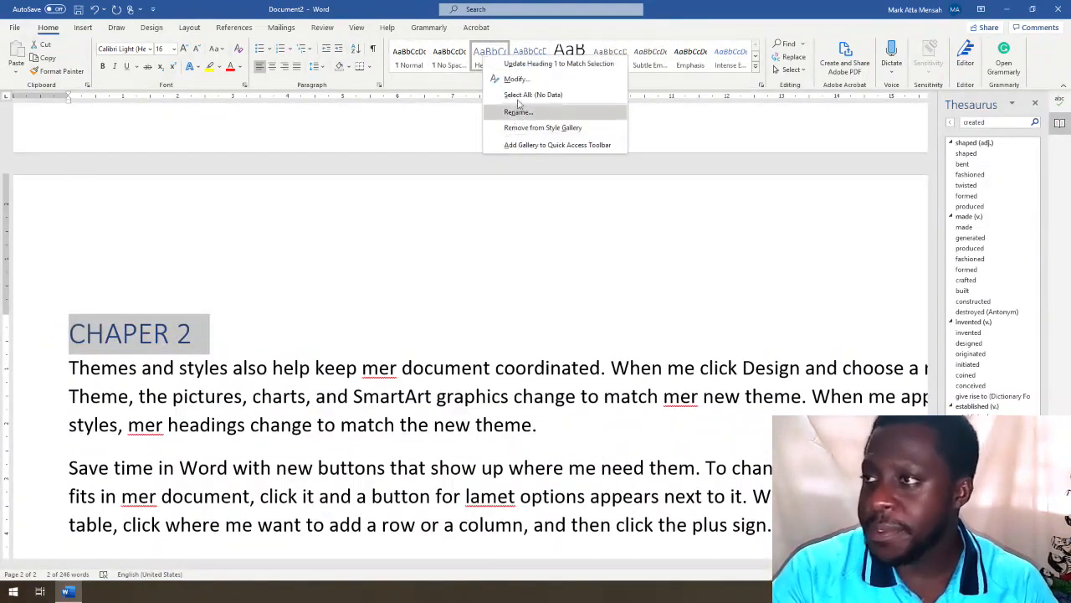
click(516, 79)
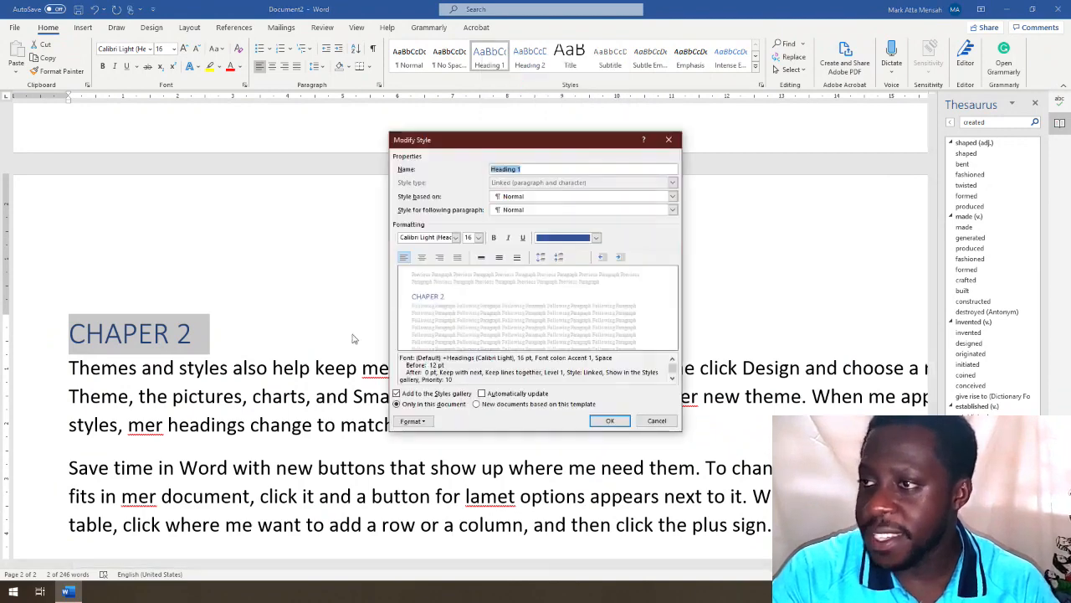
click(596, 238)
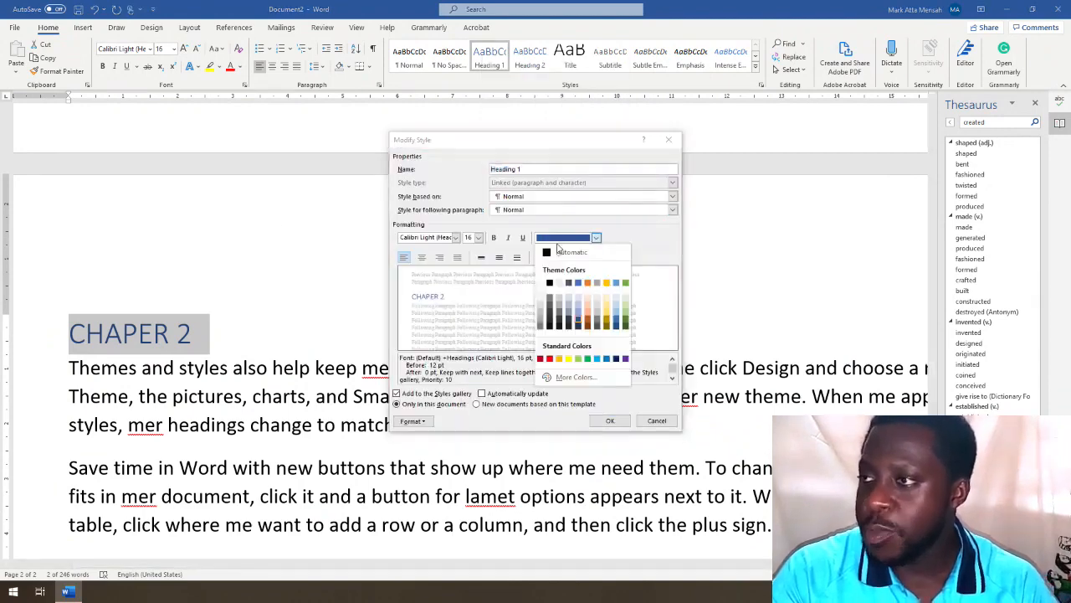
click(624, 248)
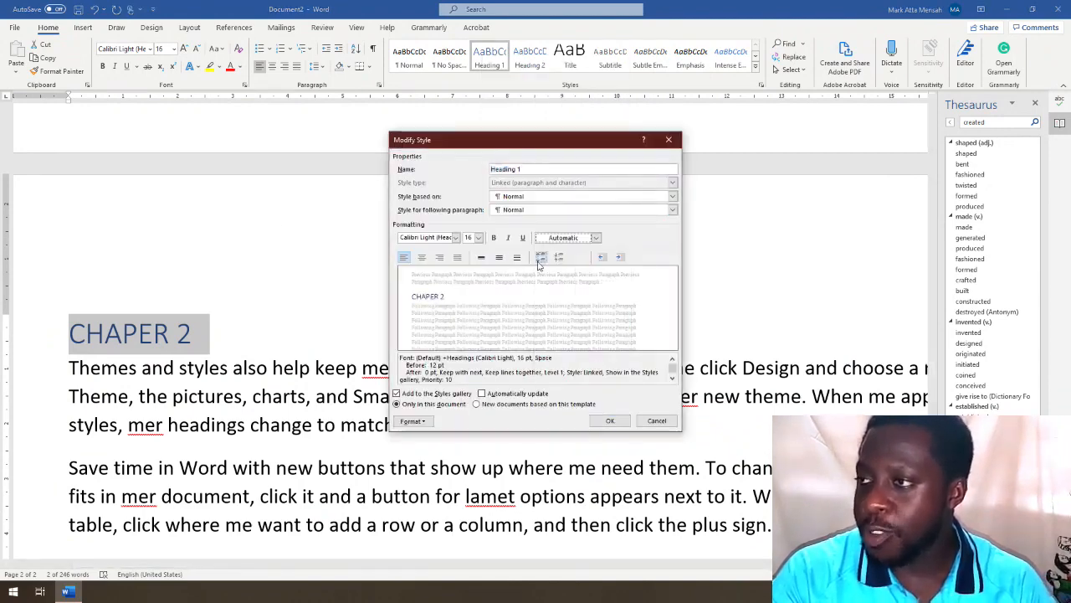
click(446, 238)
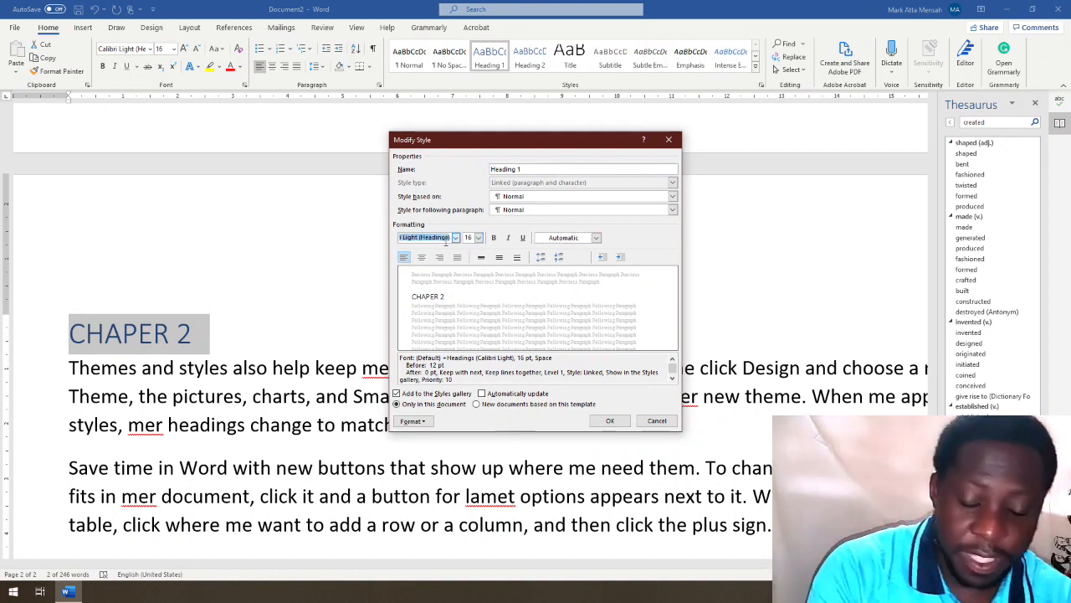
text(Times New Roman)
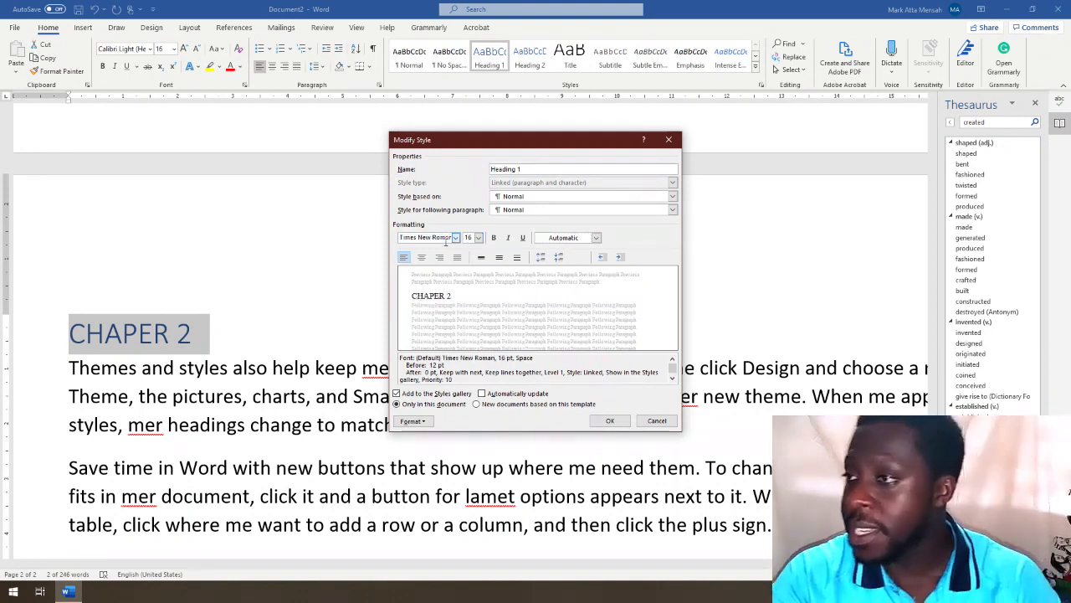
Step: Give the Heading 1 style double line spacing, justified alignment and automatic updating, and save the style changes
click(518, 258)
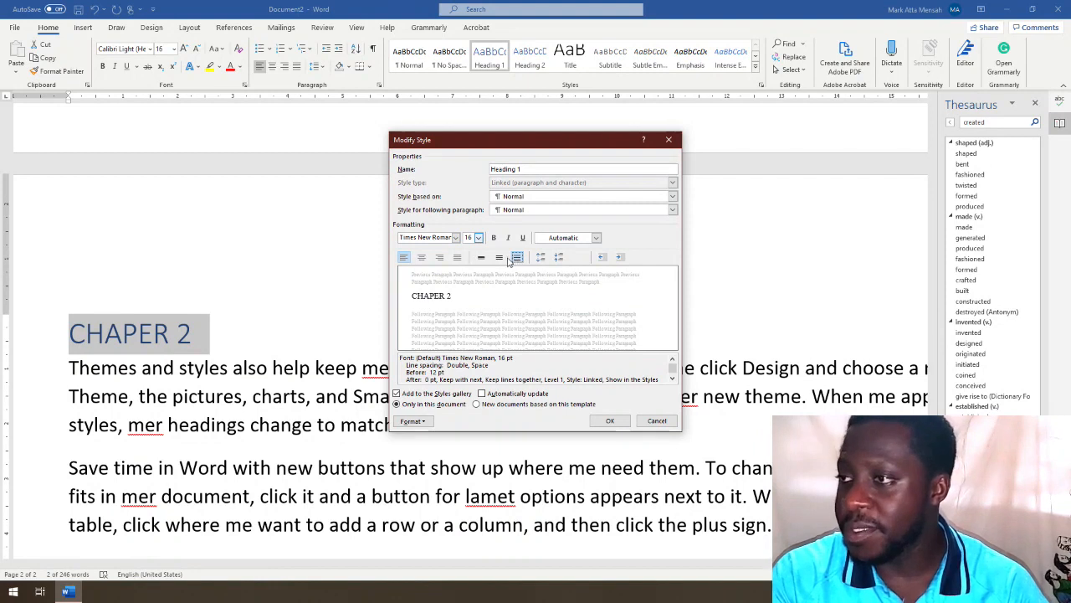
click(457, 258)
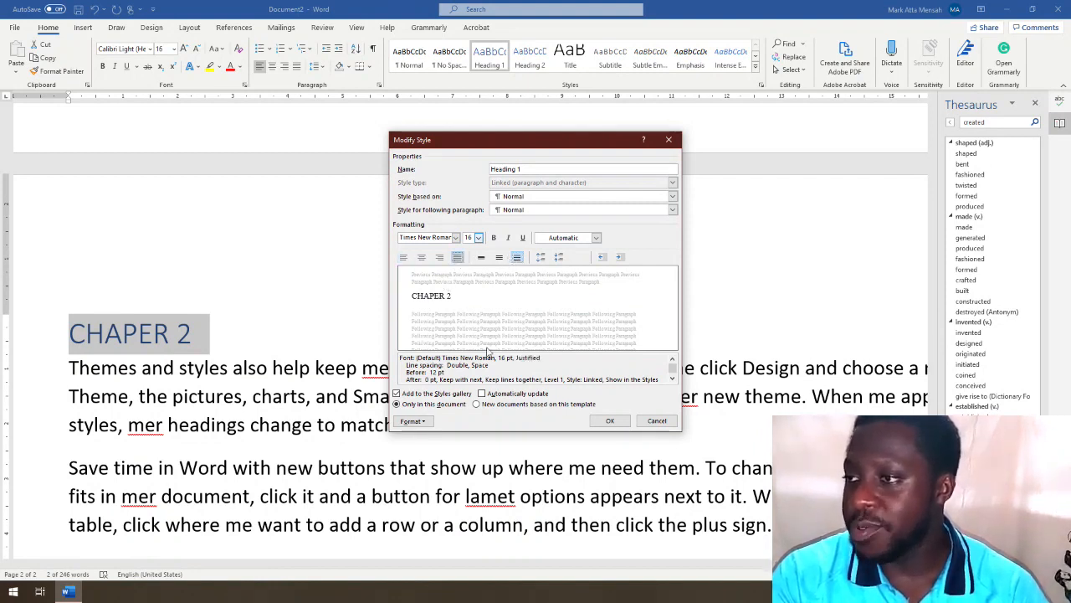
click(483, 394)
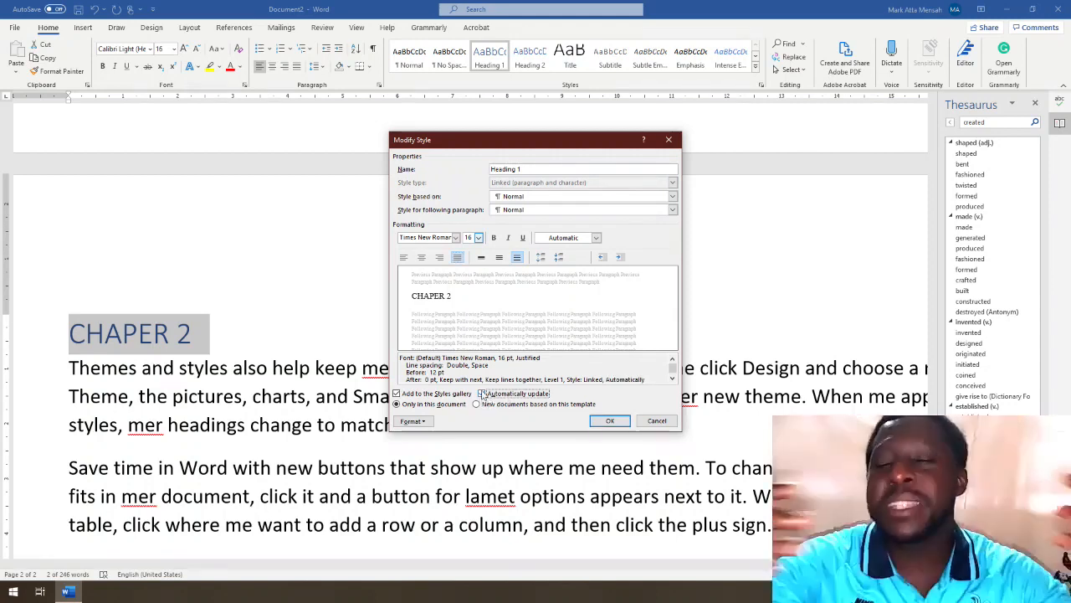
click(614, 418)
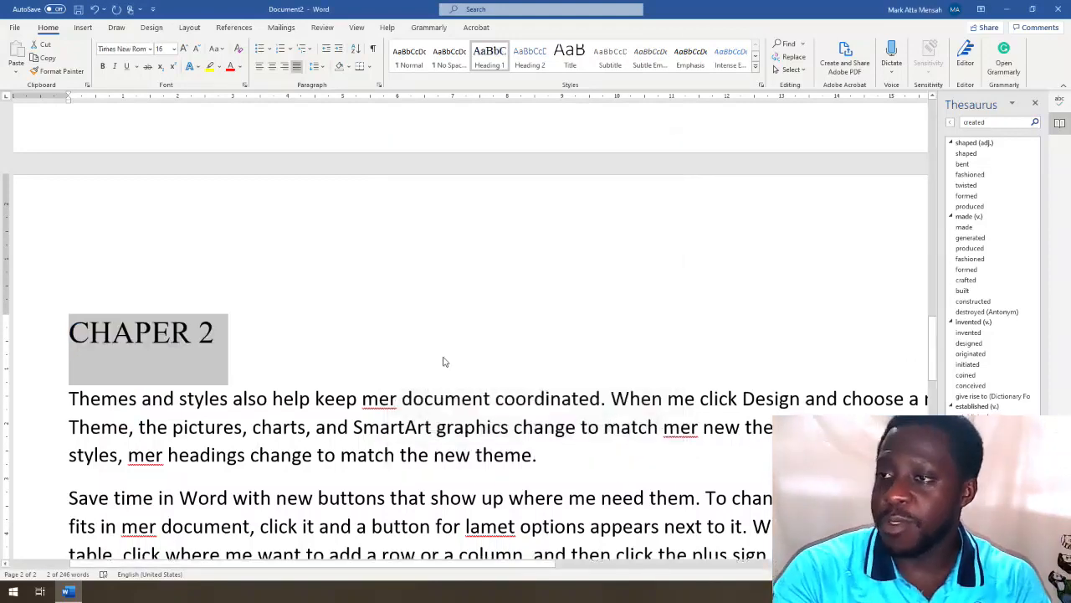
click(172, 343)
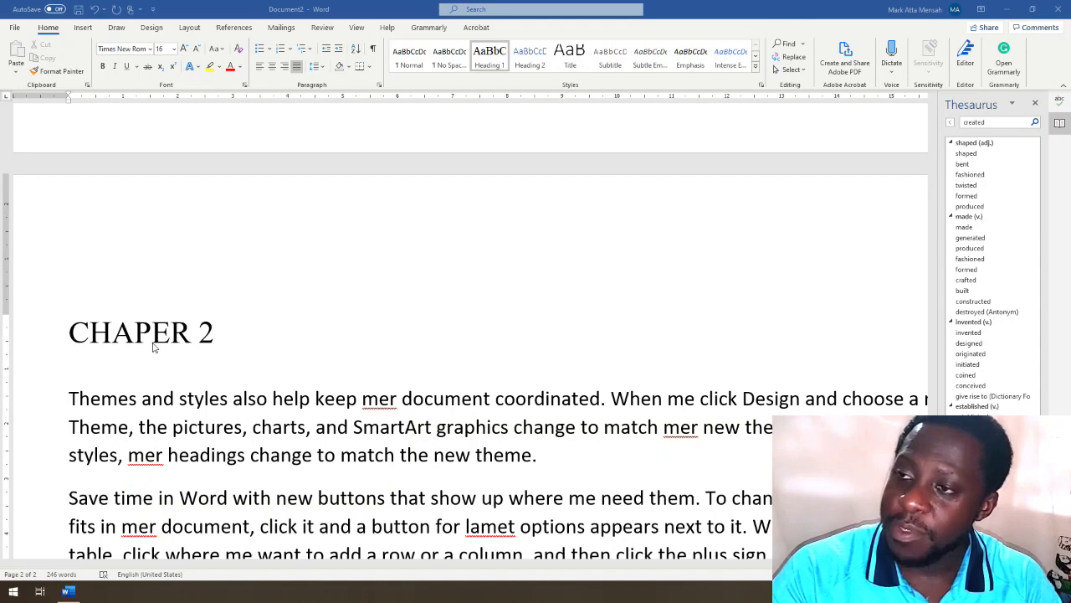
Step: Append "DFDFSDFSDFS" to the "Section A" line and add the filler lines "FDFDFDFSF" and "SFSDFDSFS" below it
scroll(152, 342, up, 4)
scroll(142, 343, up, 6)
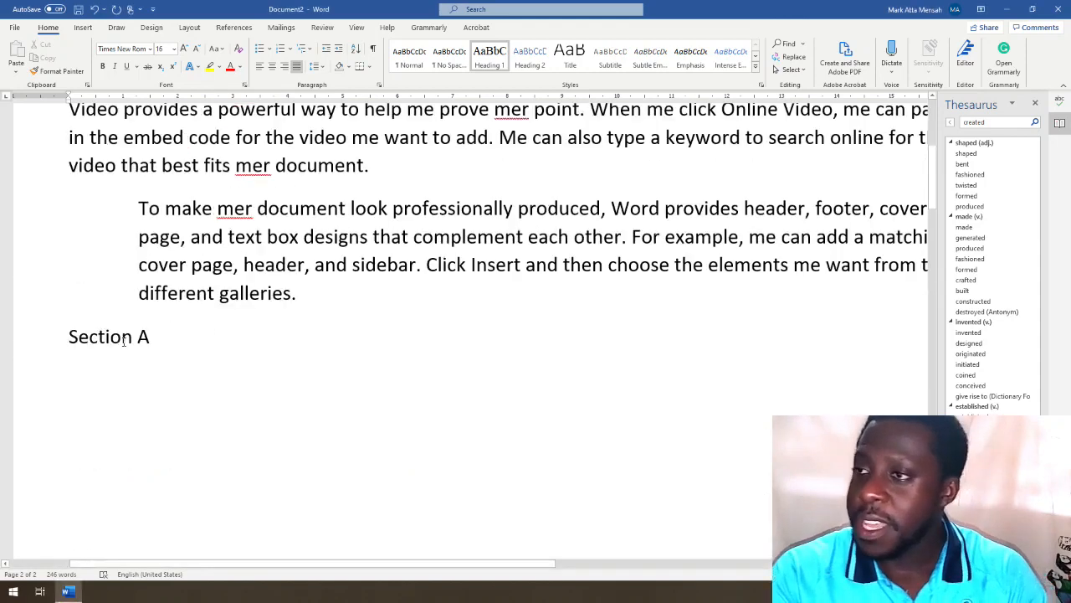
click(165, 379)
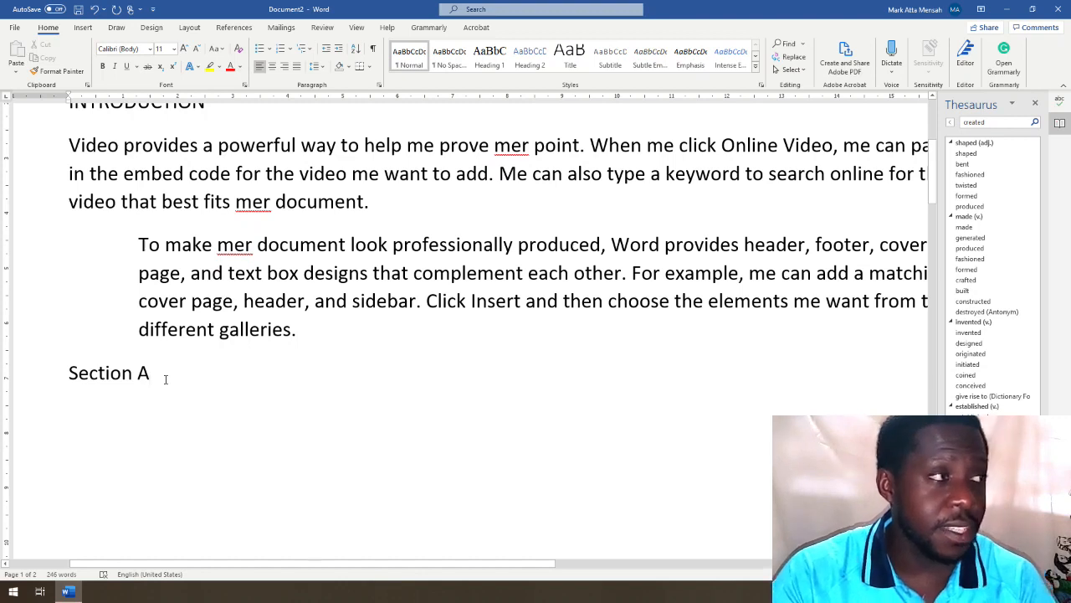
text(DFDFSDFSDFS)
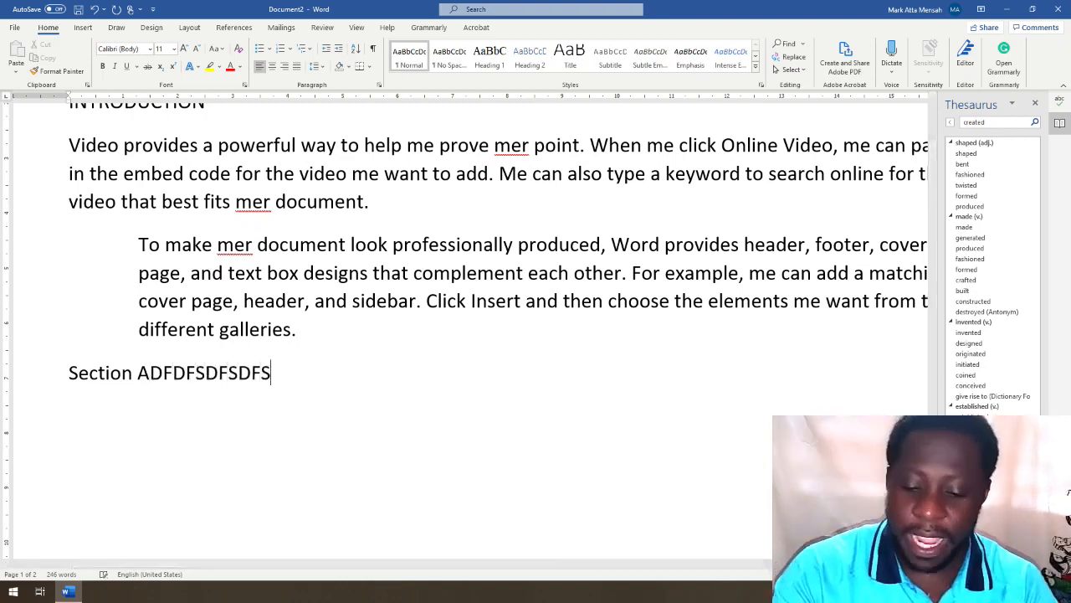
key(Return)
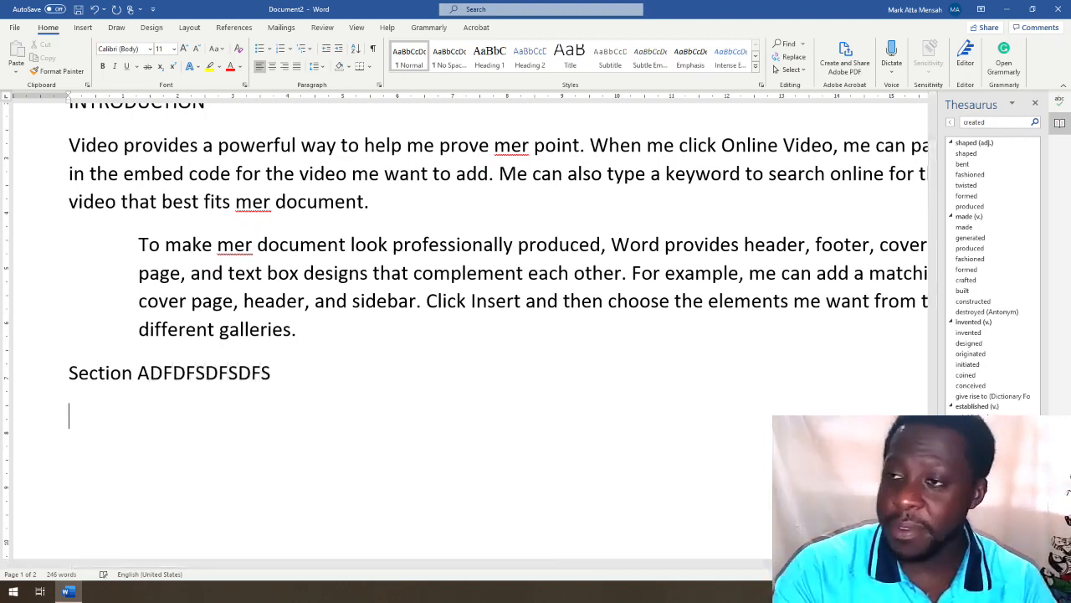
text(FDFDFDFSF)
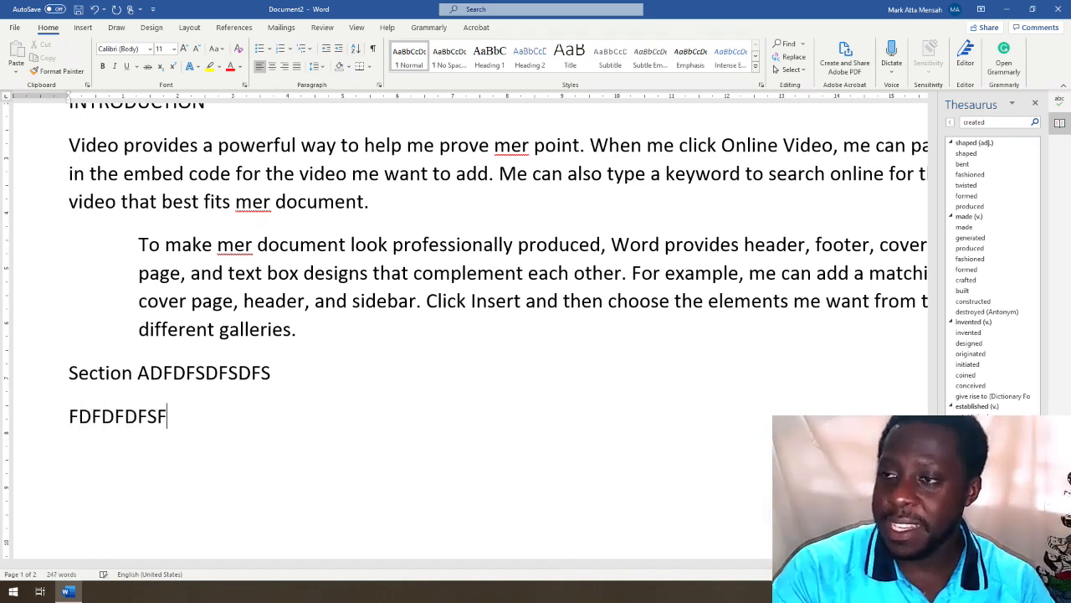
key(Return)
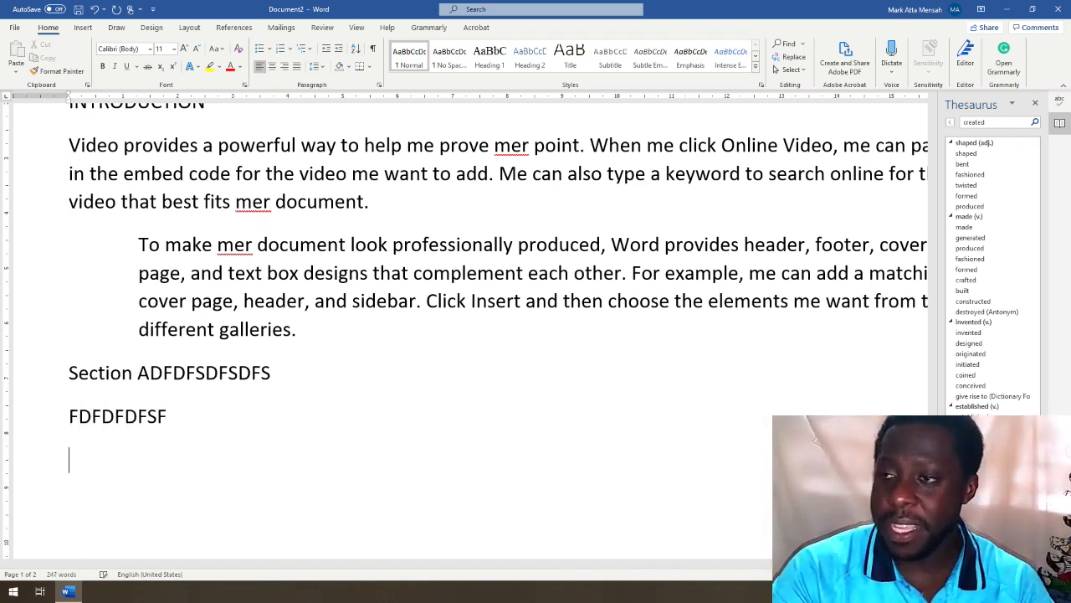
text(SFSDFDSFS)
key(Return)
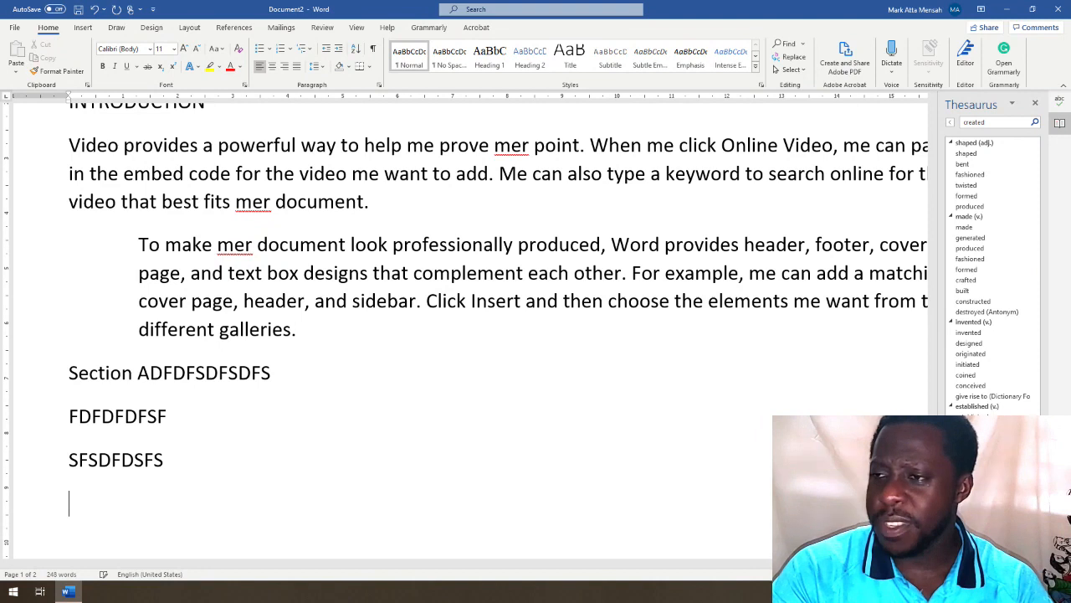
Step: Replace the two filler lines below the "Section A" line with a page break and check the resulting page layout
drag(175, 460, 225, 461)
click(215, 442)
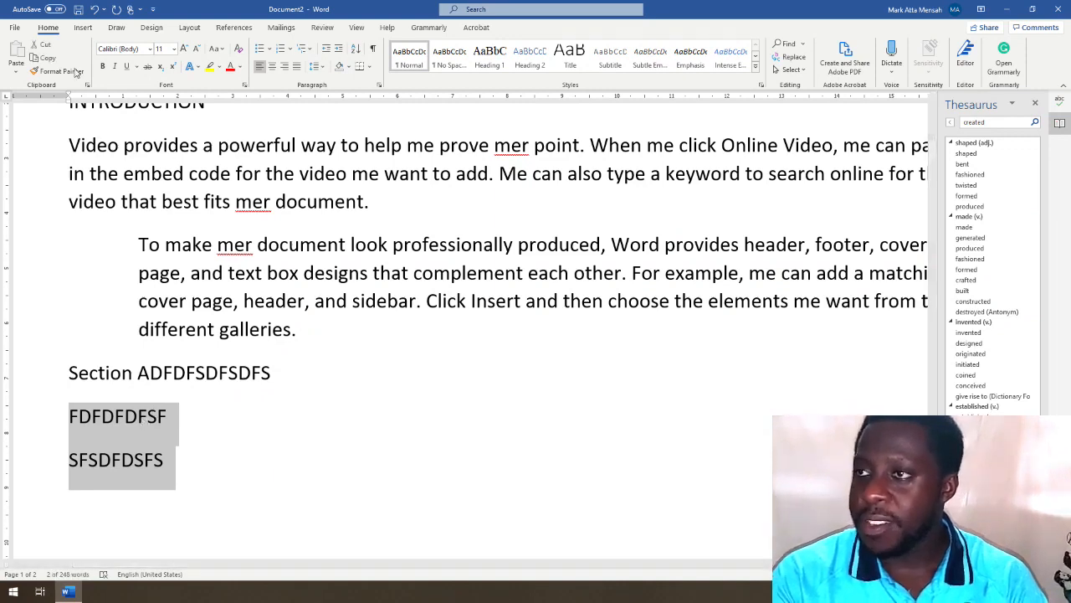
click(83, 28)
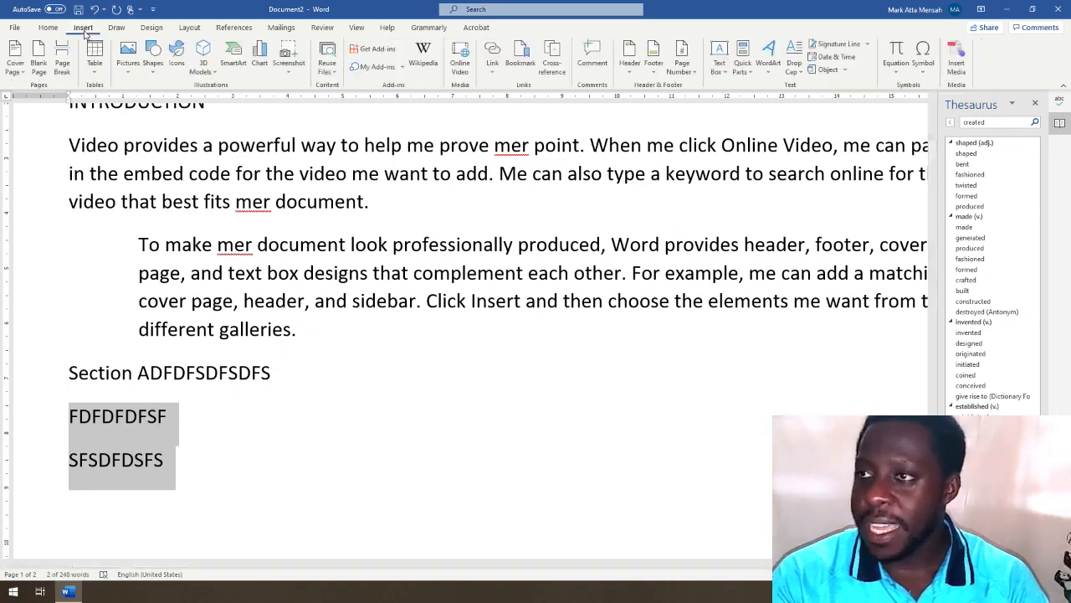
click(67, 72)
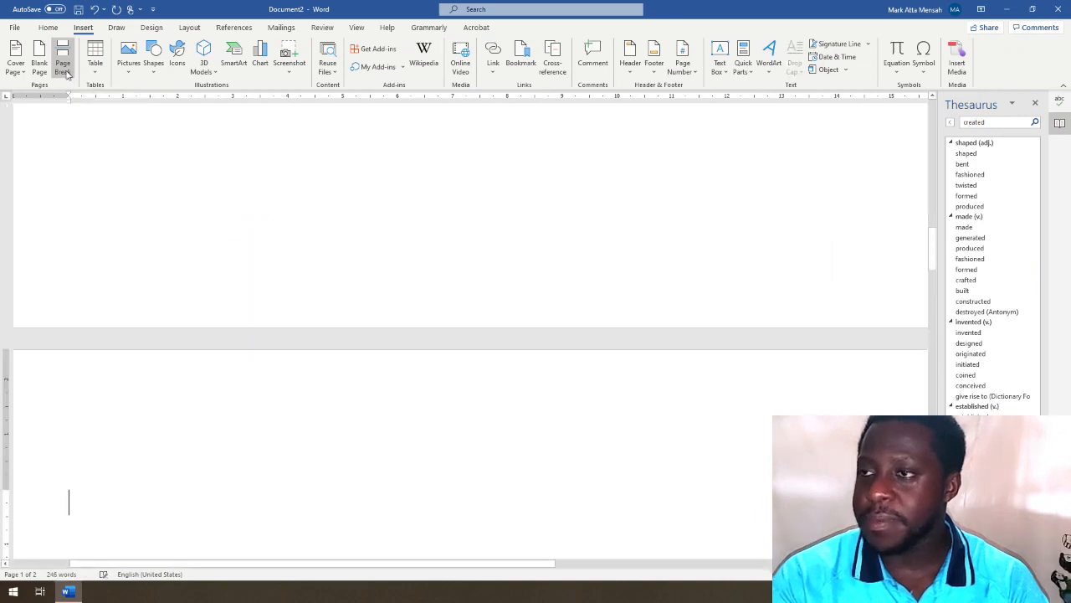
scroll(128, 275, down, 1)
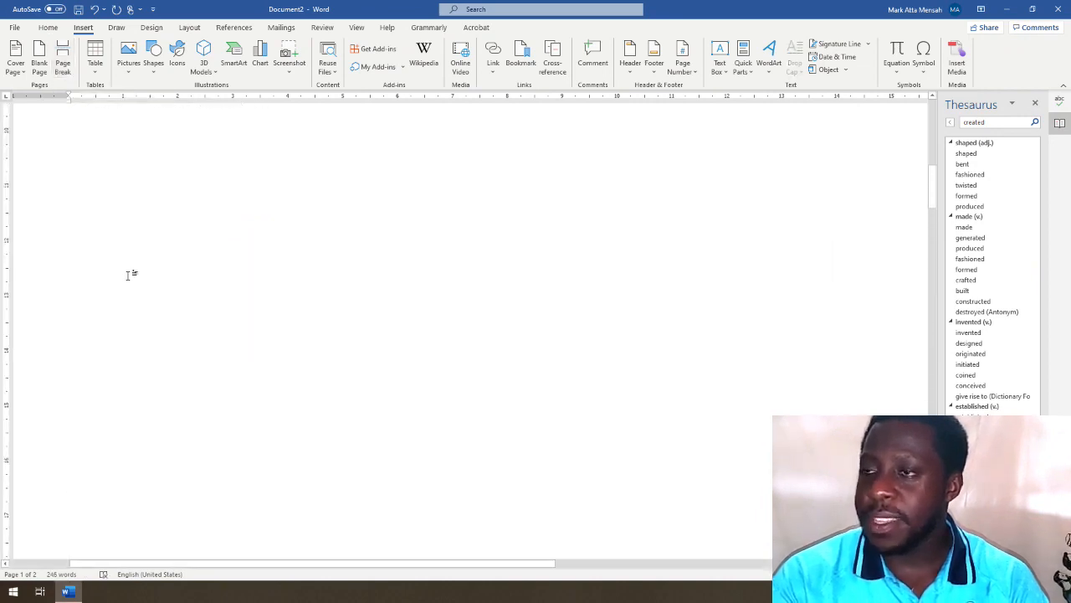
scroll(129, 277, up, 3)
scroll(331, 348, down, 5)
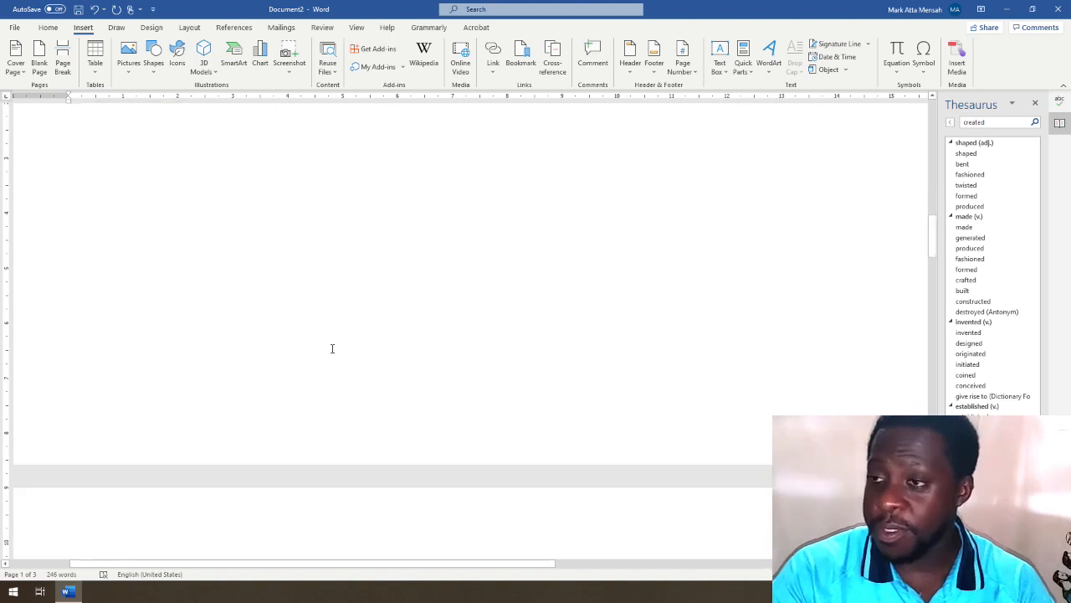
scroll(331, 348, up, 2)
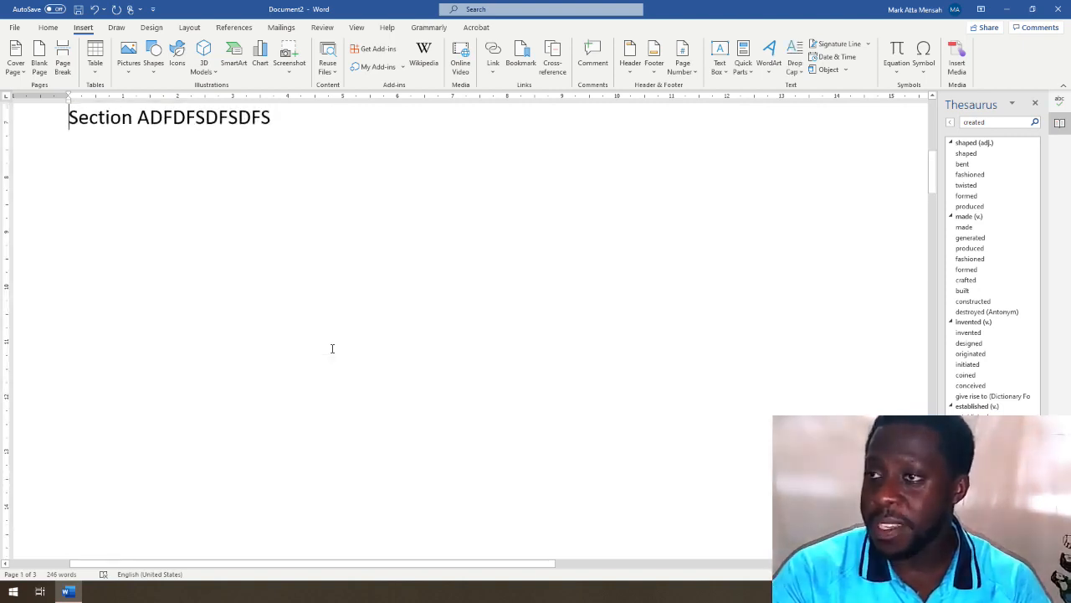
ctrl+scroll(489, 412, down, 10)
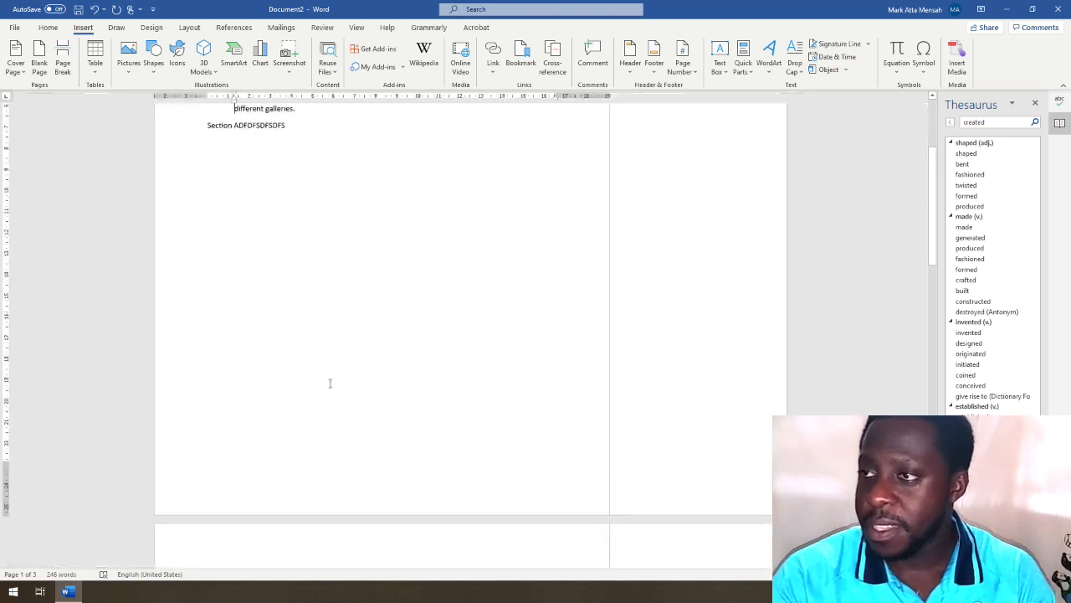
scroll(333, 363, down, 6)
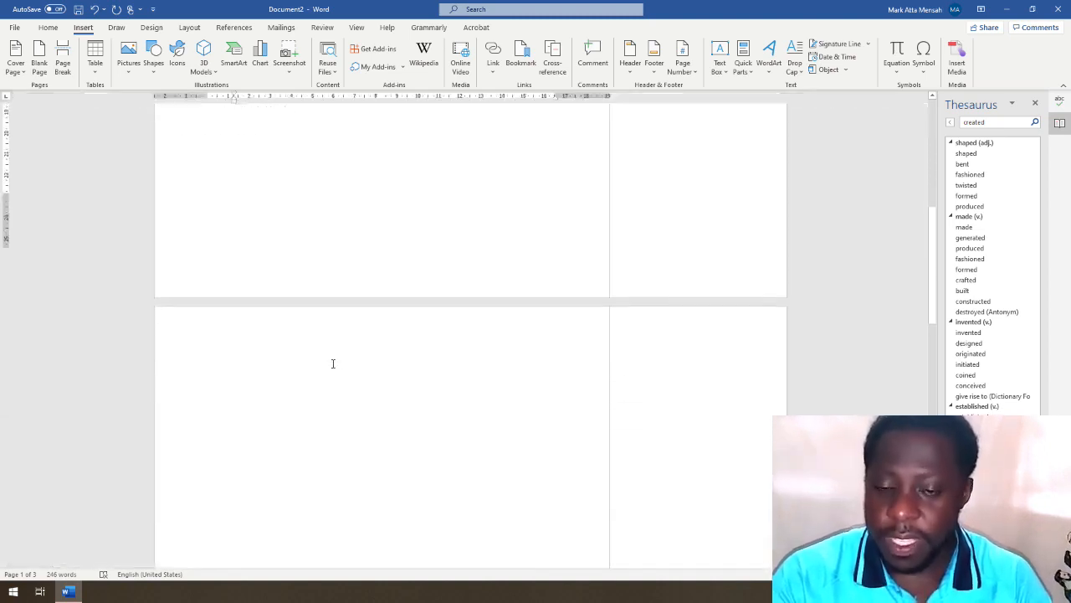
Step: Review the pages around the inserted page break, from the "CHAPTER 1" page to the "CHAPER 2" heading
scroll(332, 363, down, 8)
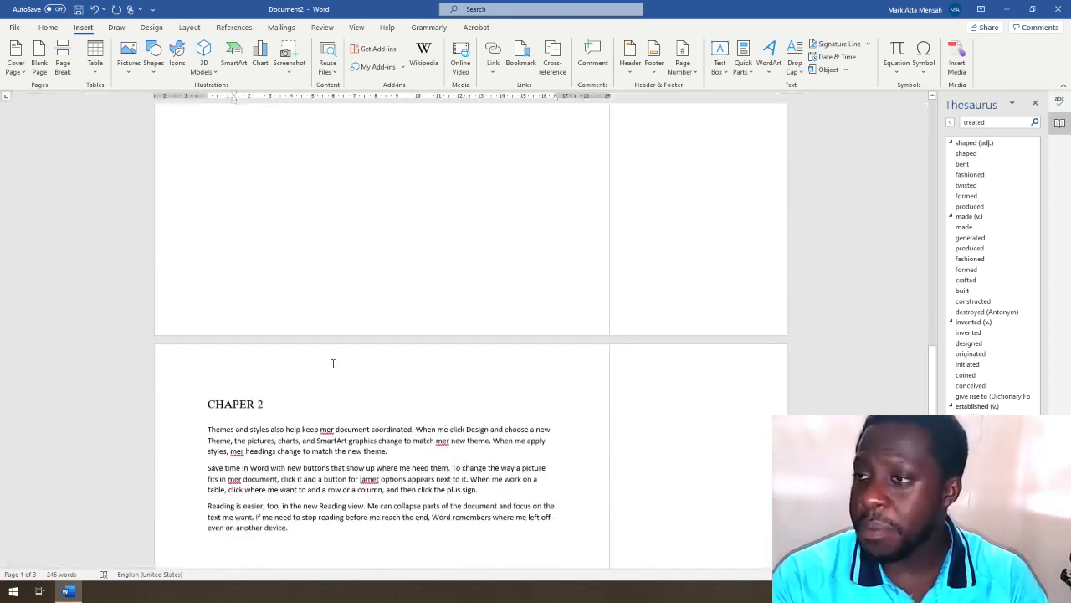
scroll(271, 419, up, 12)
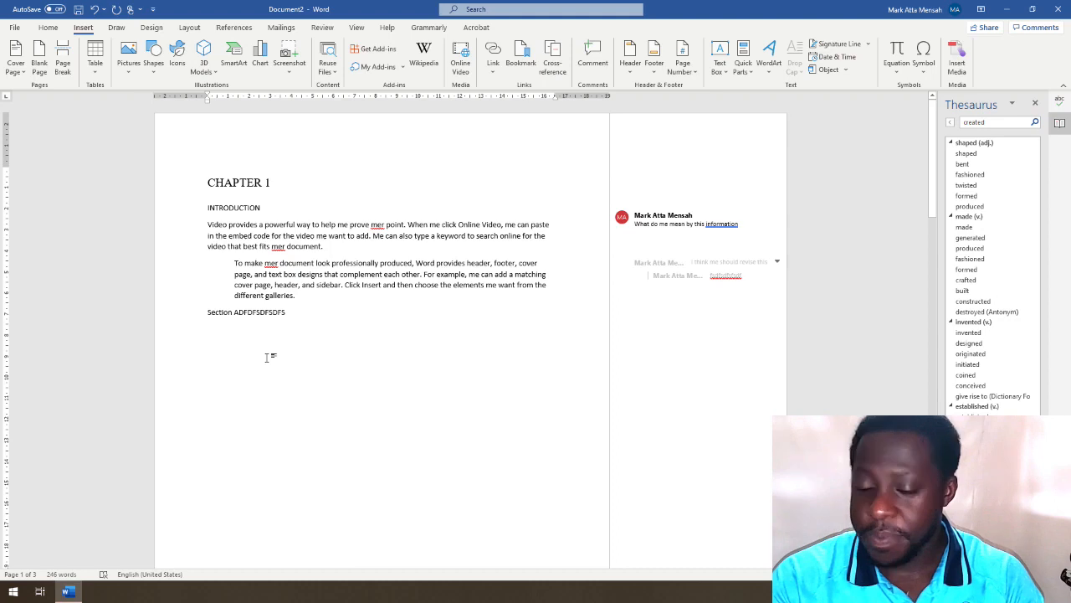
scroll(267, 358, down, 5)
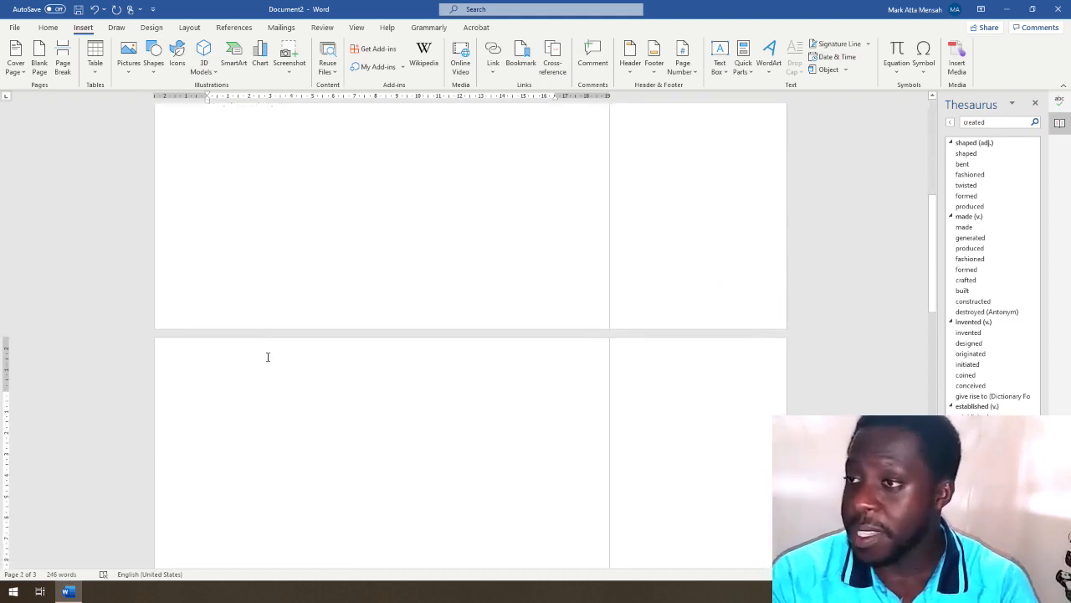
scroll(248, 355, down, 3)
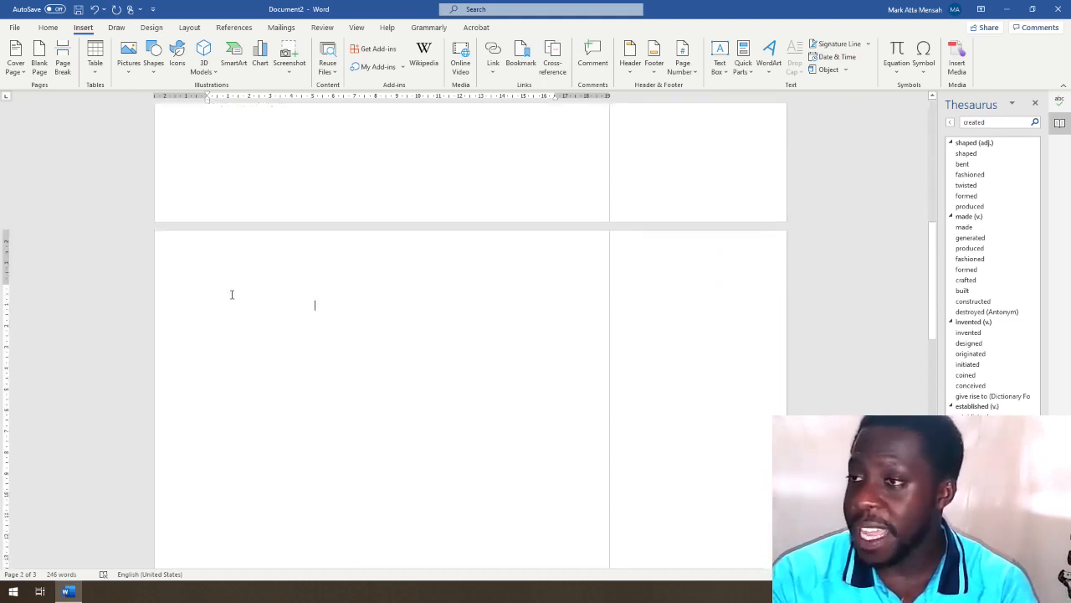
key(Down)
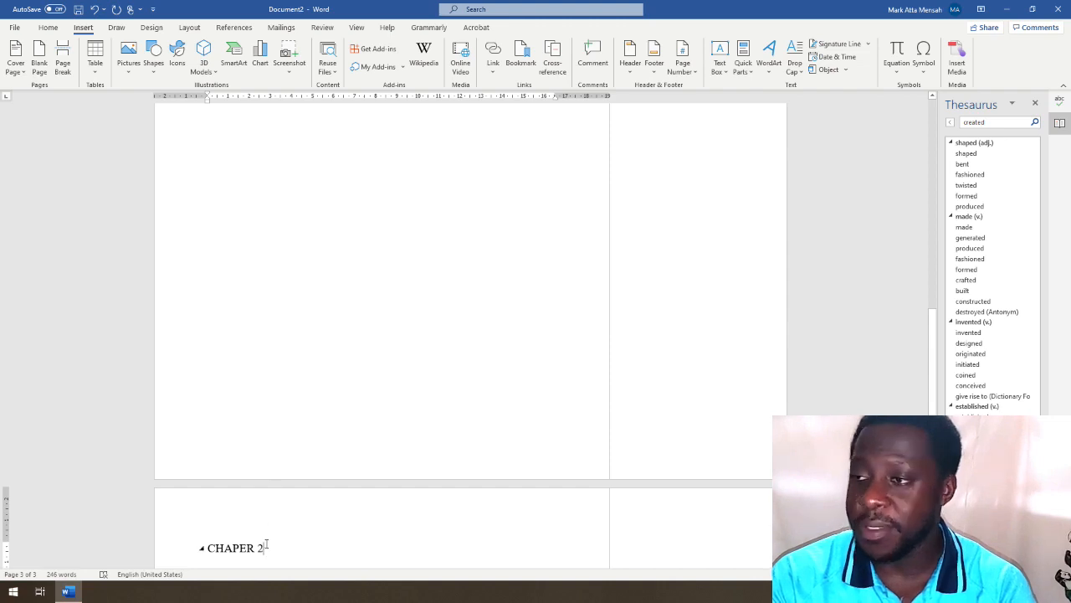
scroll(267, 544, down, 2)
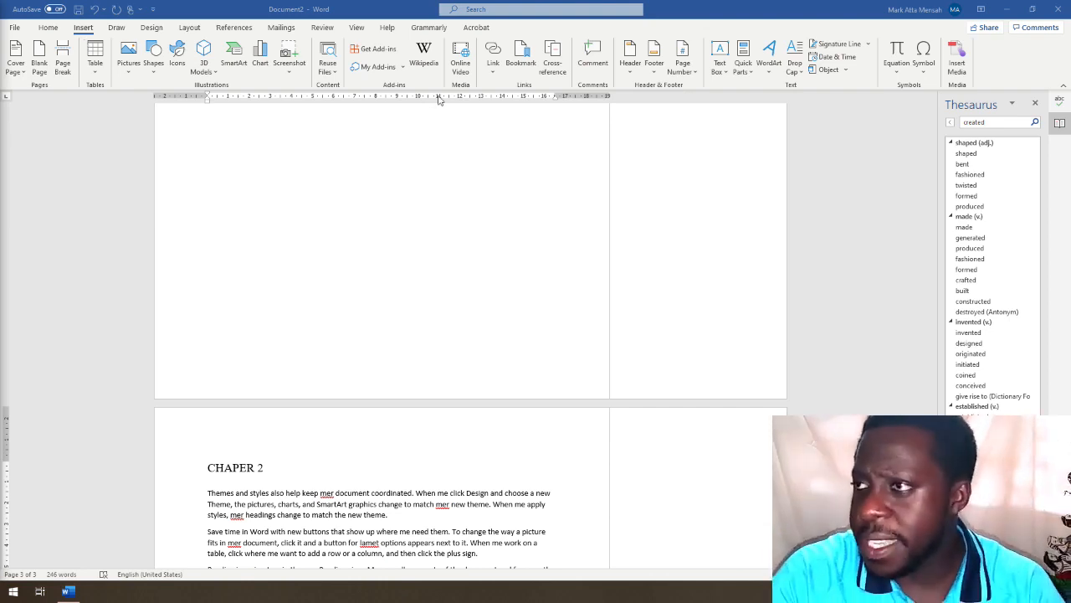
Step: Add centred page numbers at the bottom of the pages with the Plain Number 2 style and check them across the document
click(689, 63)
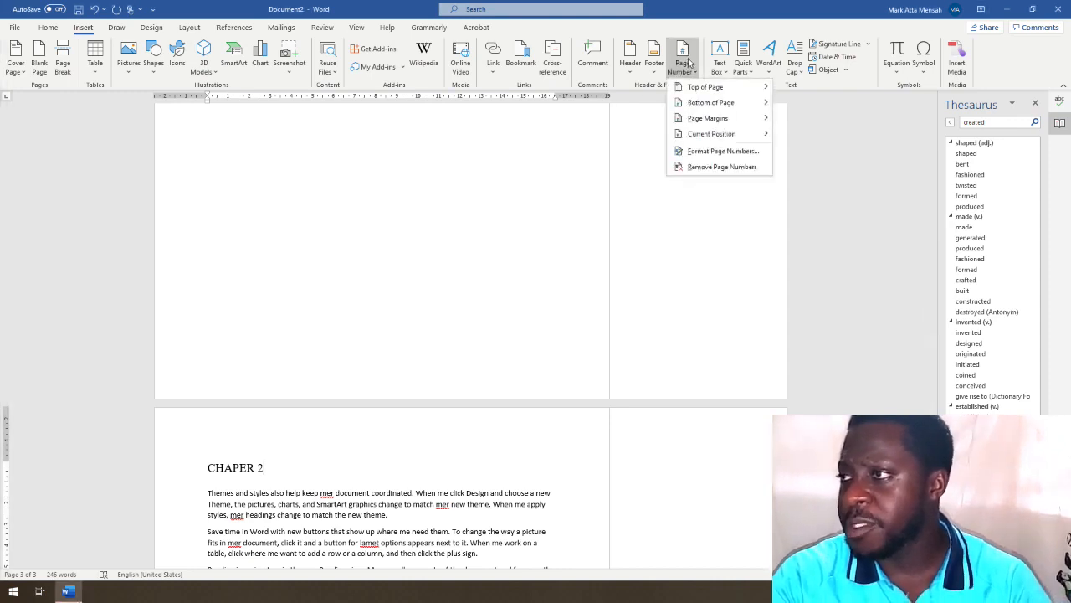
click(709, 87)
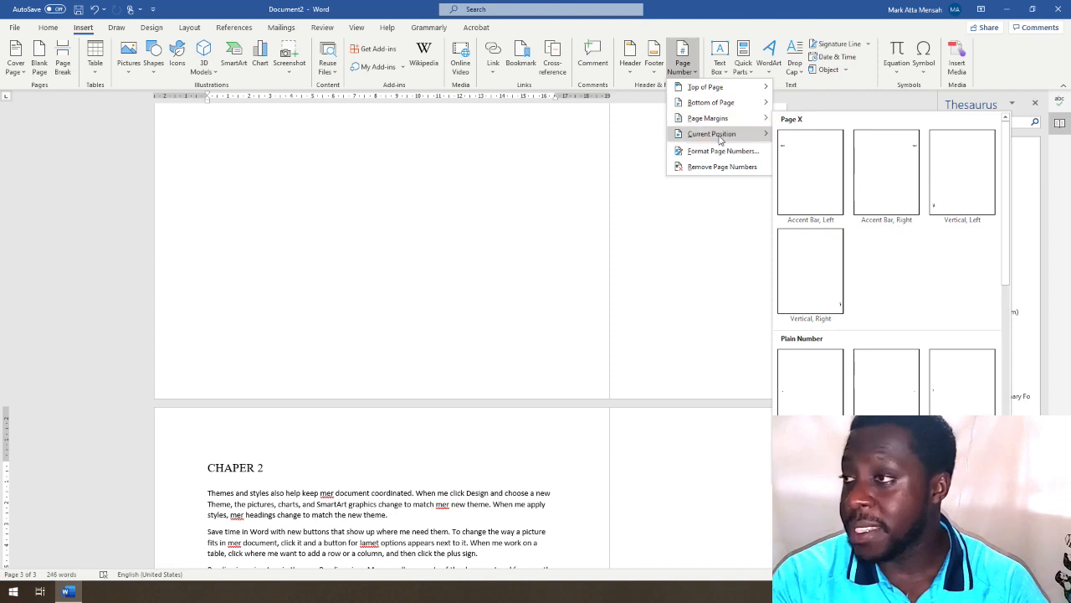
mouse_move(710, 138)
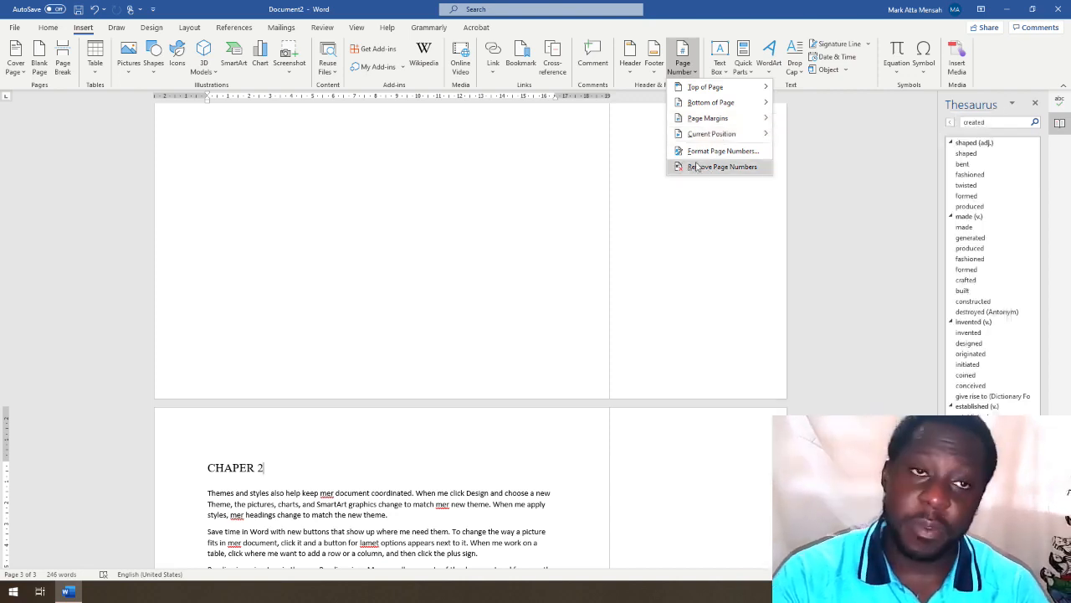
mouse_move(748, 102)
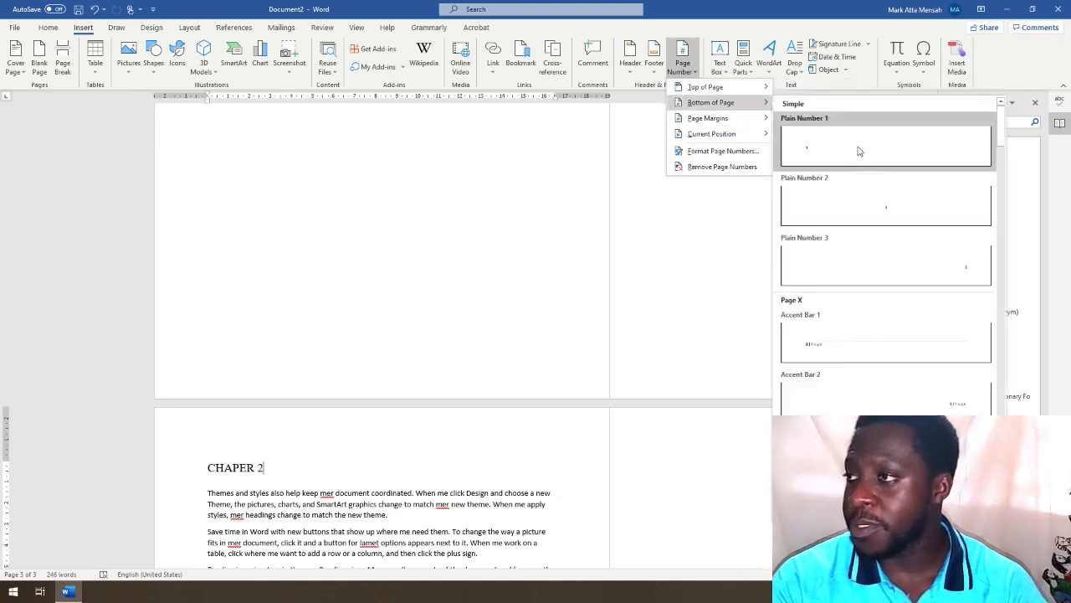
click(891, 209)
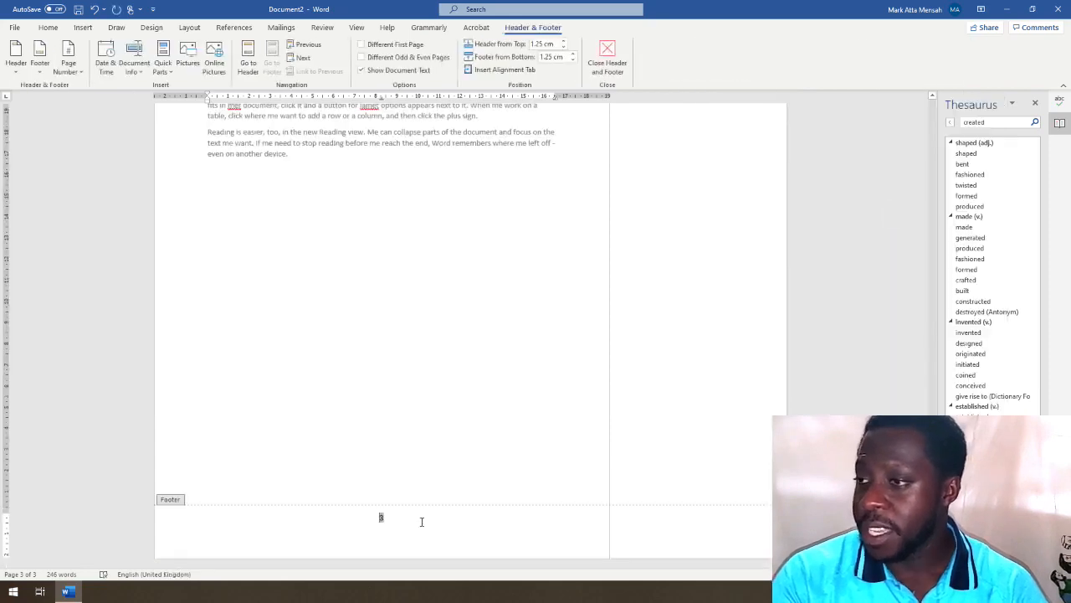
scroll(411, 523, up, 8)
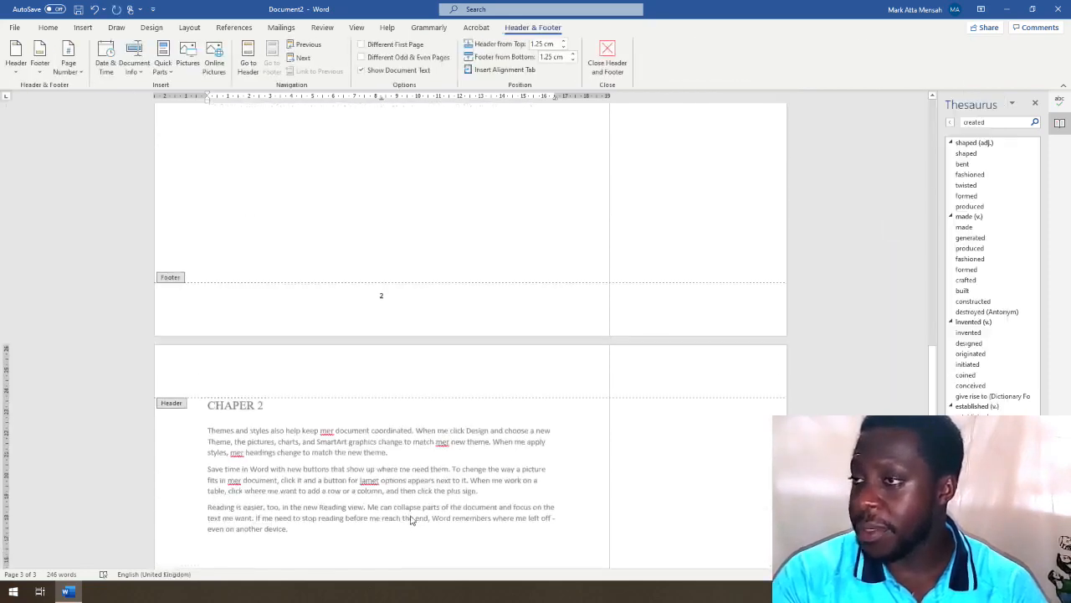
scroll(394, 326, up, 10)
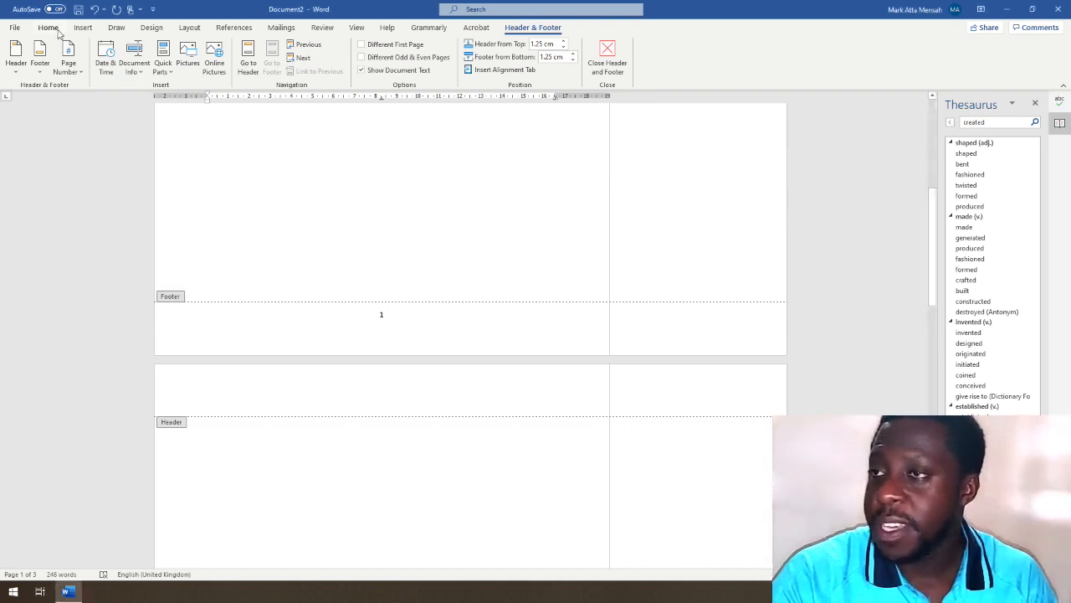
Step: Insert the built-in Blank header with the text "XZCXZC" and check that it repeats on the following page
click(82, 27)
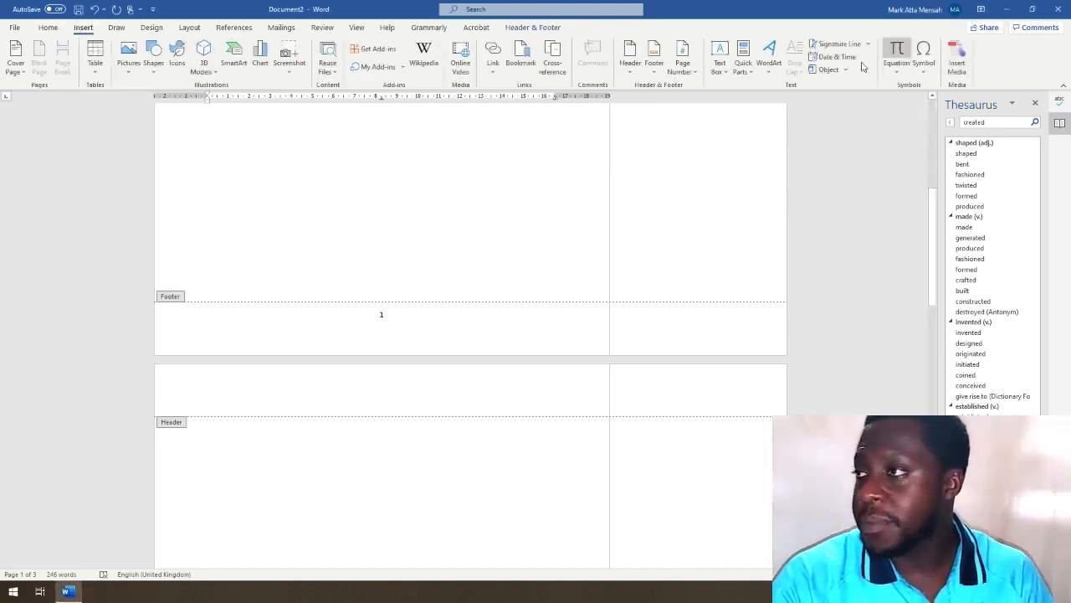
click(529, 32)
scroll(426, 186, up, 3)
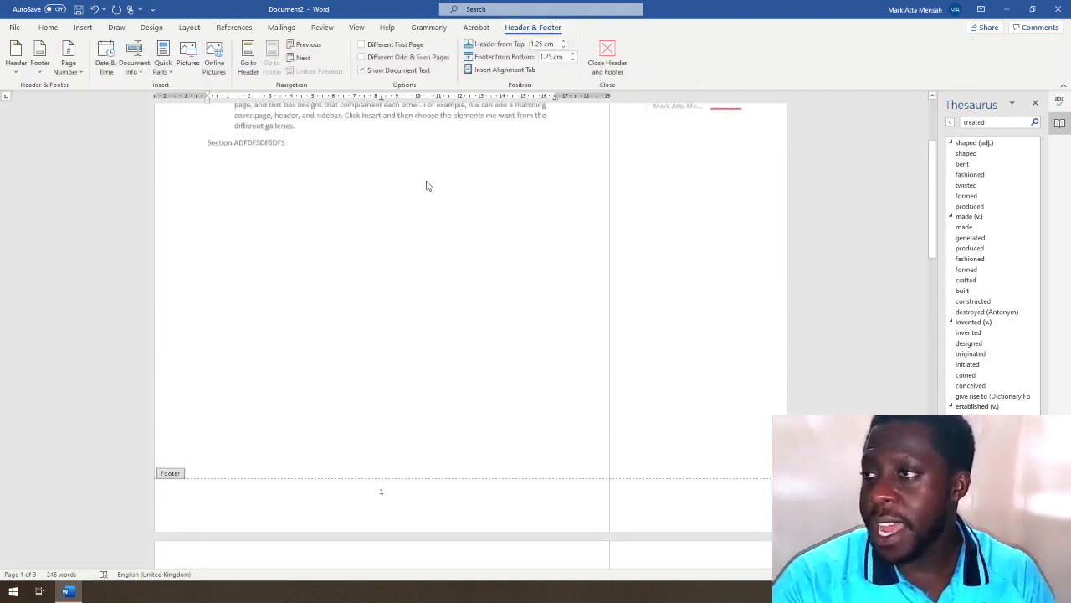
scroll(426, 186, up, 5)
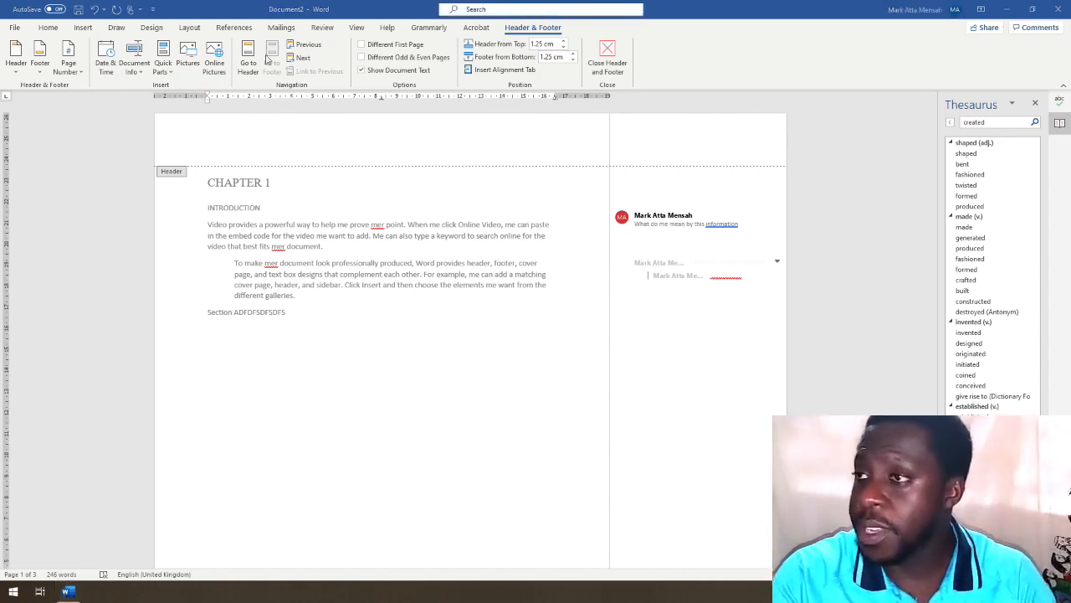
click(46, 28)
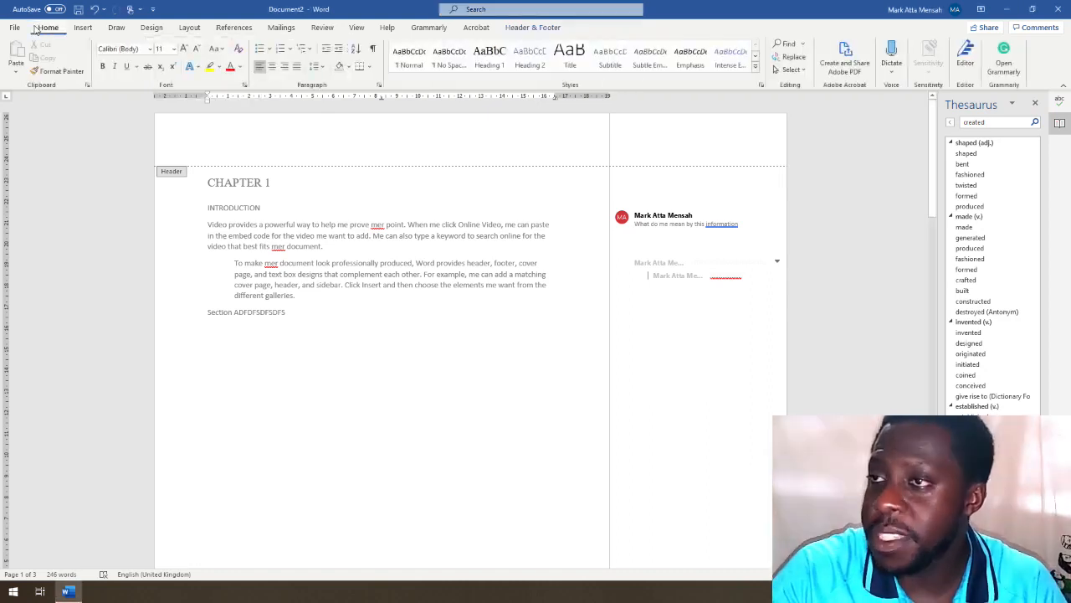
click(83, 27)
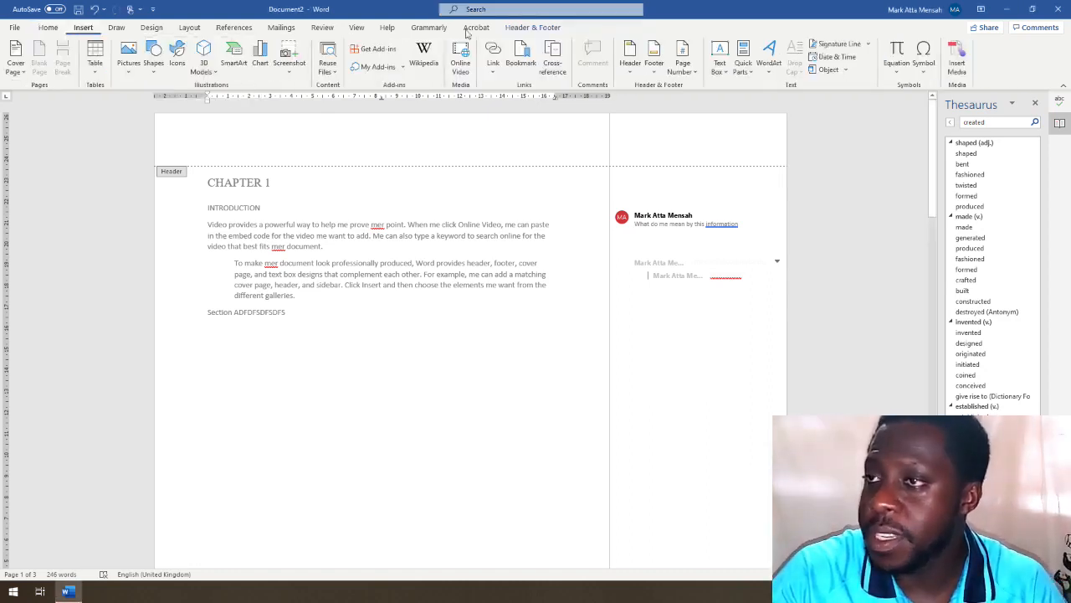
click(637, 66)
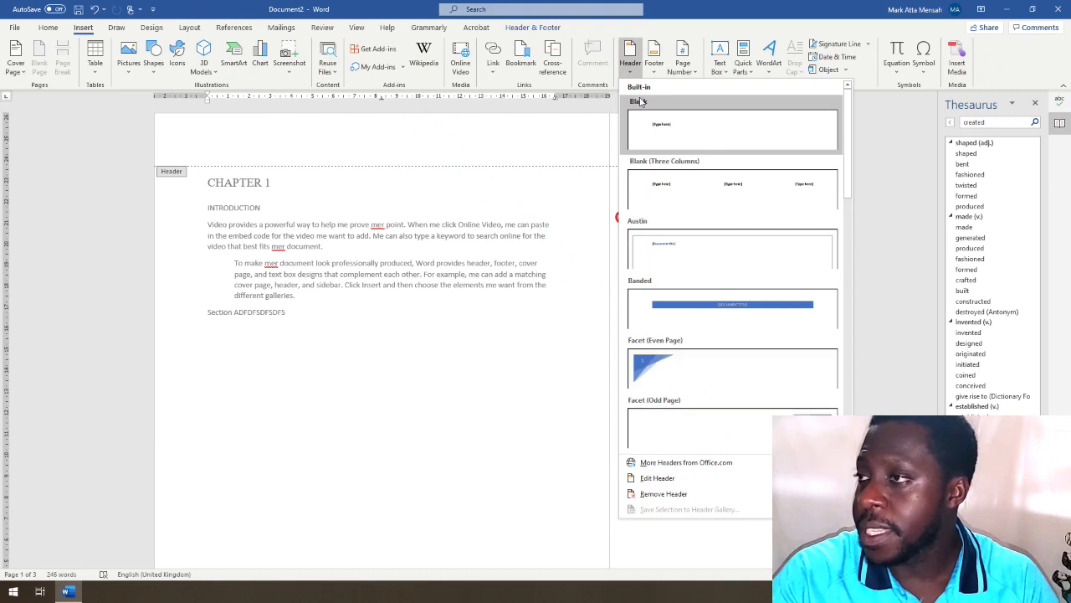
click(645, 126)
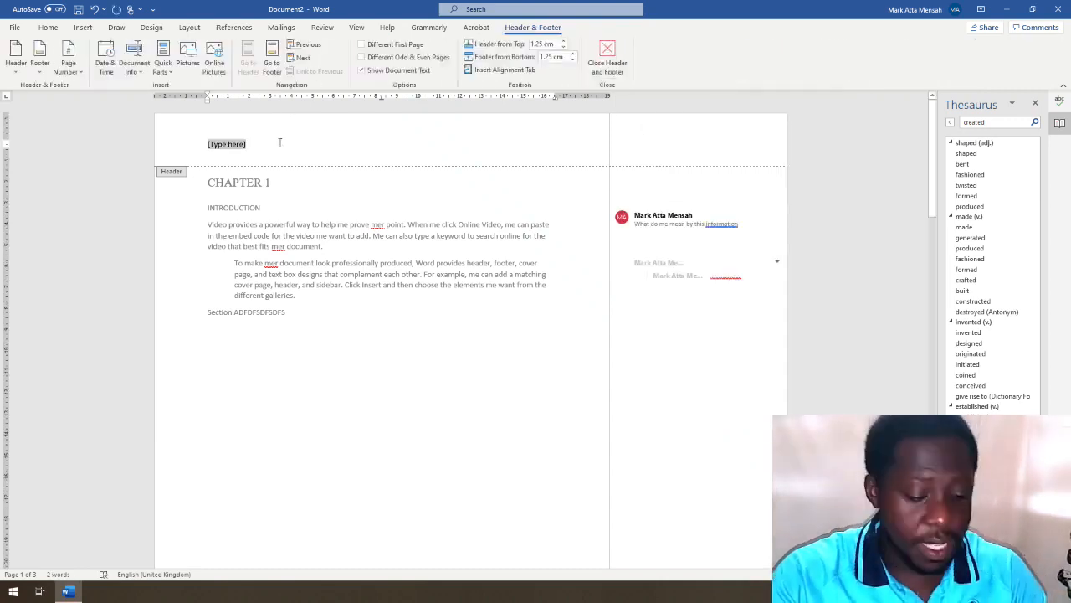
text(xzcxzc)
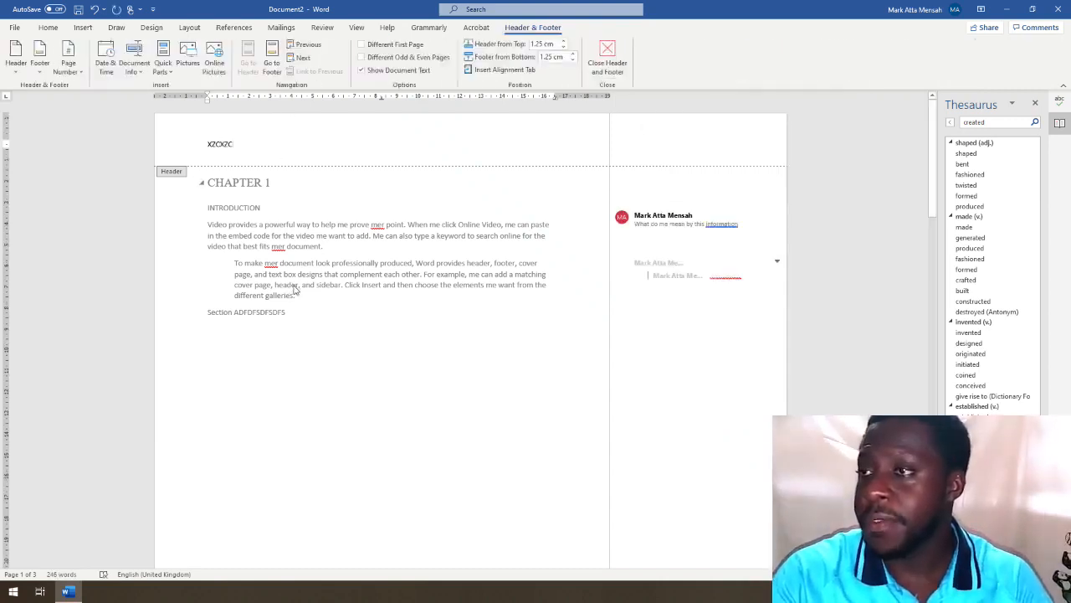
scroll(294, 289, down, 10)
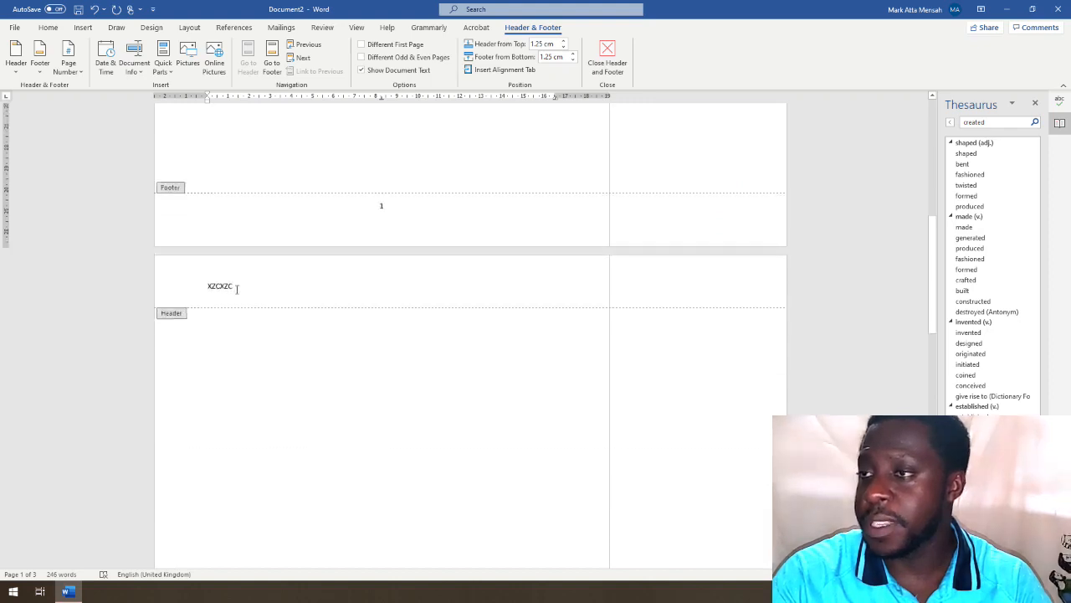
scroll(452, 257, up, 6)
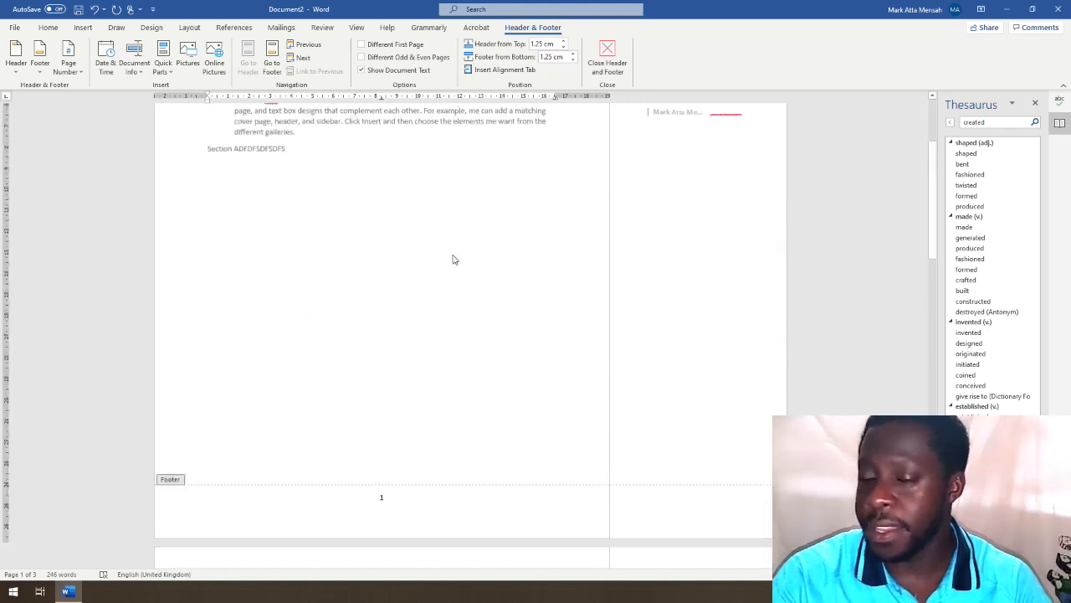
scroll(452, 260, up, 5)
Step: Replace the page number footer with the built-in three-column blank footer and check its placeholders on the other pages
scroll(371, 438, down, 5)
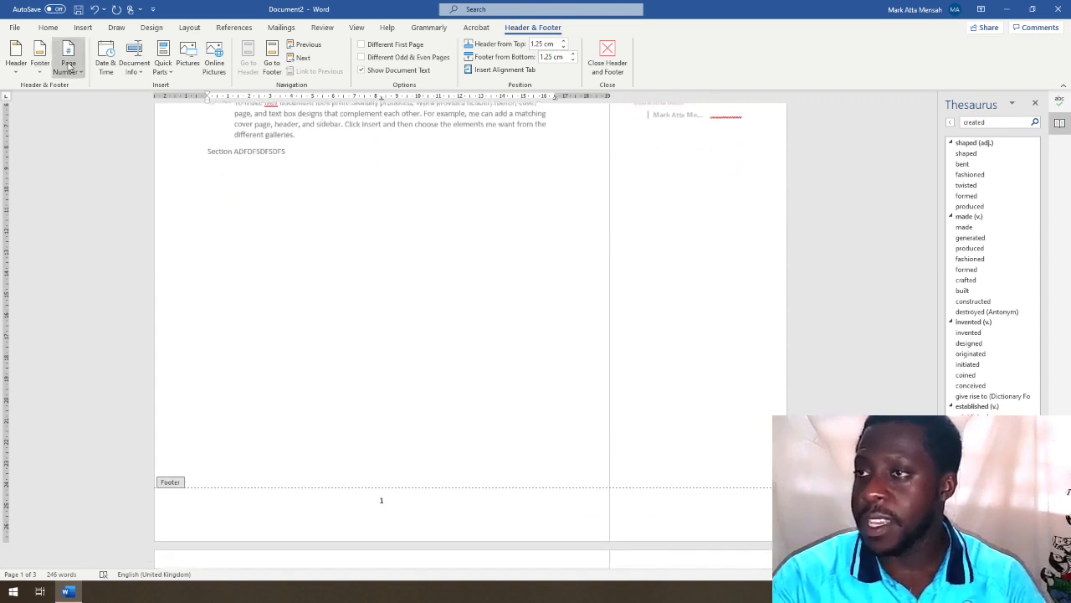
click(38, 70)
click(36, 72)
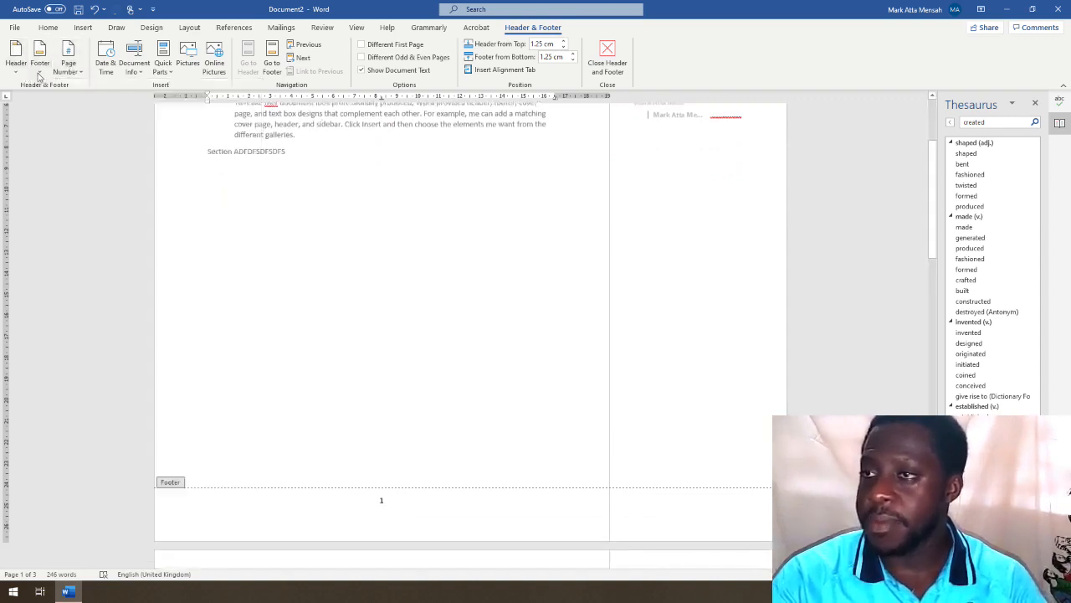
click(36, 72)
click(100, 188)
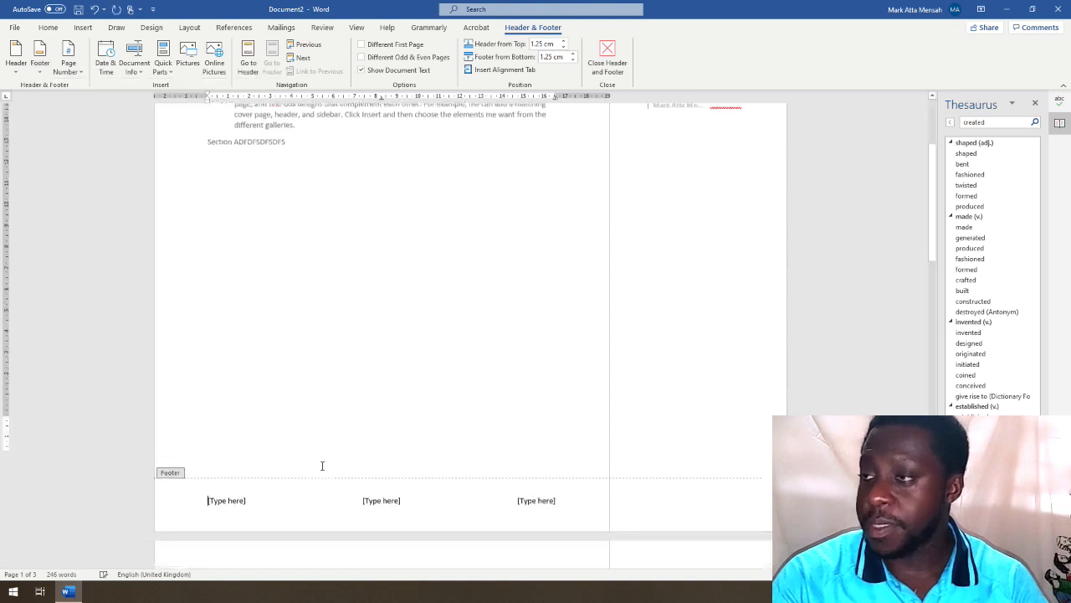
drag(196, 432, 610, 433)
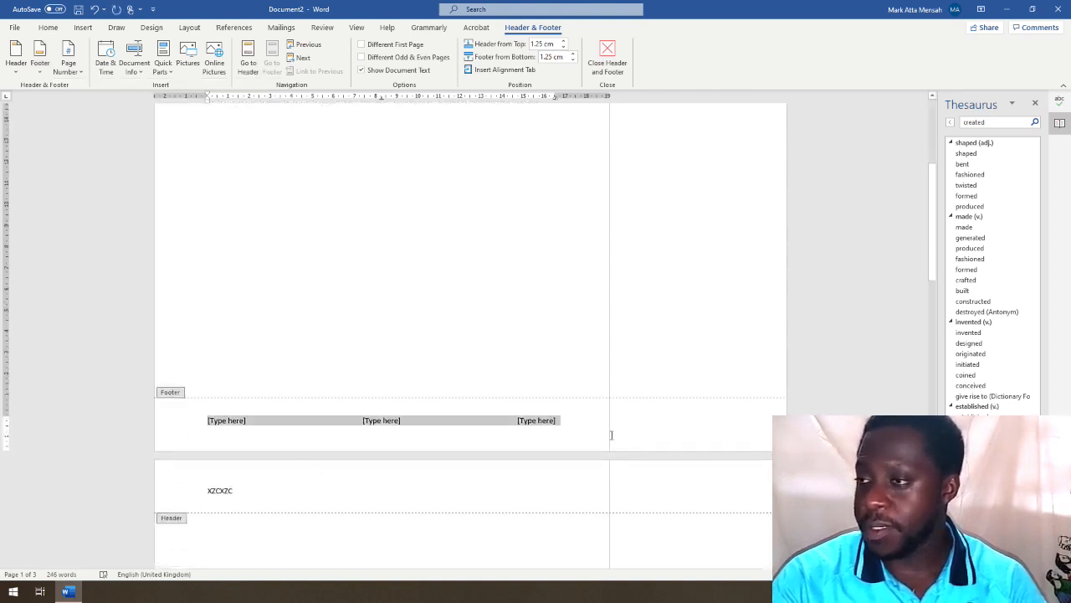
scroll(521, 505, down, 5)
scroll(521, 505, up, 5)
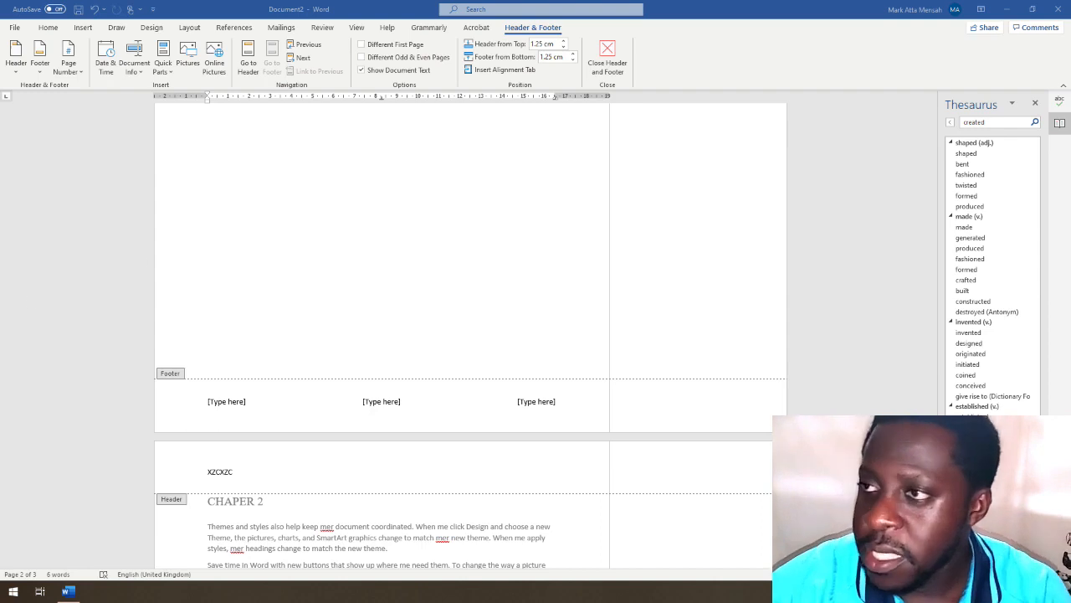
Step: Bring up the referencing tools and leave header and footer editing to return to the "CHAPER 2" body text
click(234, 30)
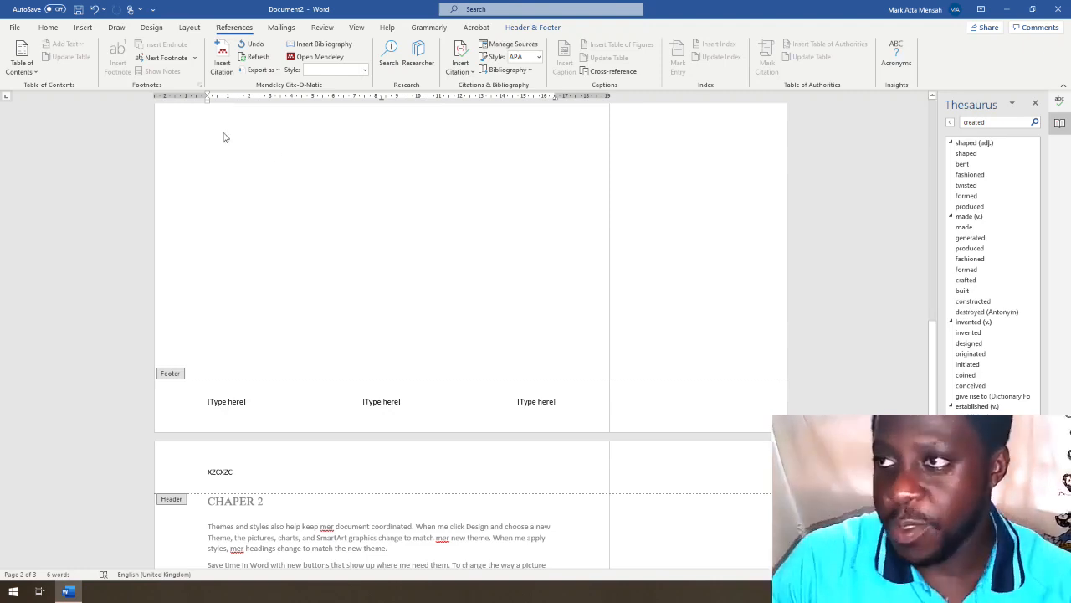
scroll(234, 424, down, 10)
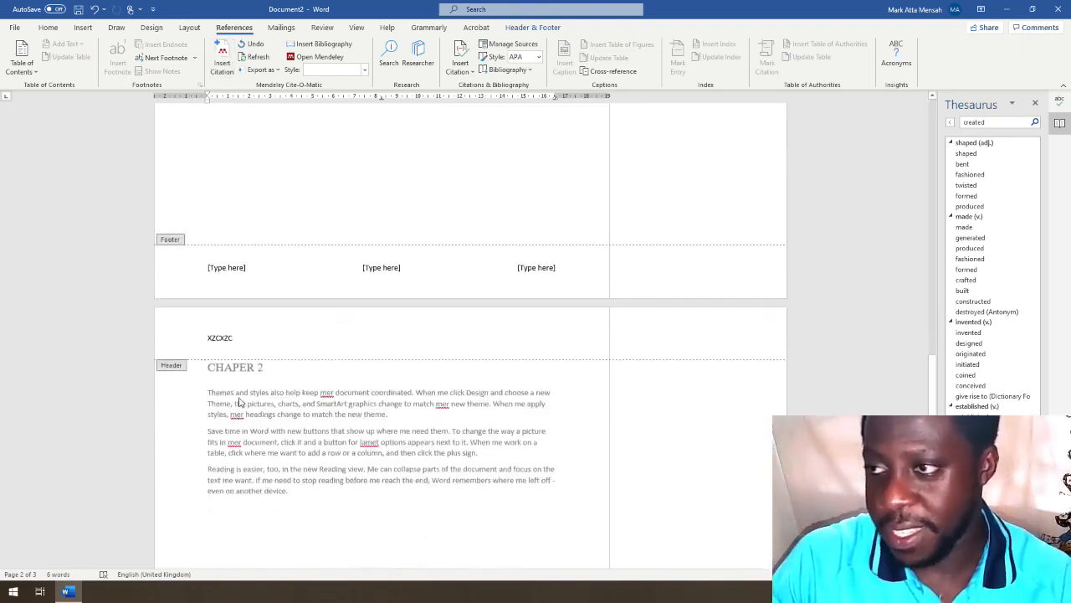
double_click(239, 387)
scroll(239, 245, up, 8)
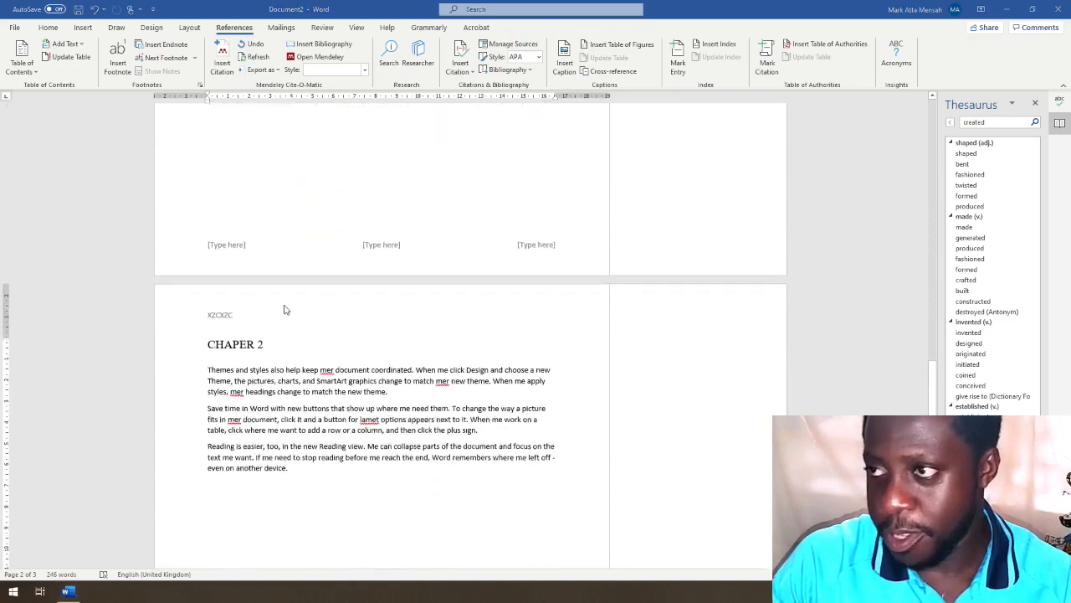
scroll(291, 422, down, 5)
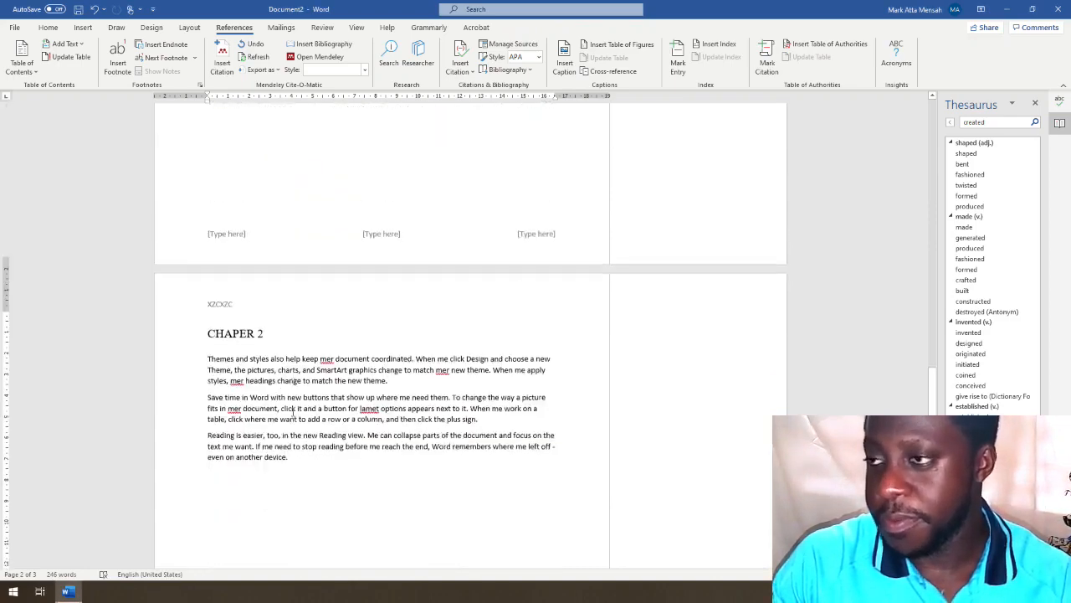
Step: Select the word "Themes" at the start of the first paragraph under the "CHAPER 2" heading
ctrl+scroll(283, 376, up, 10)
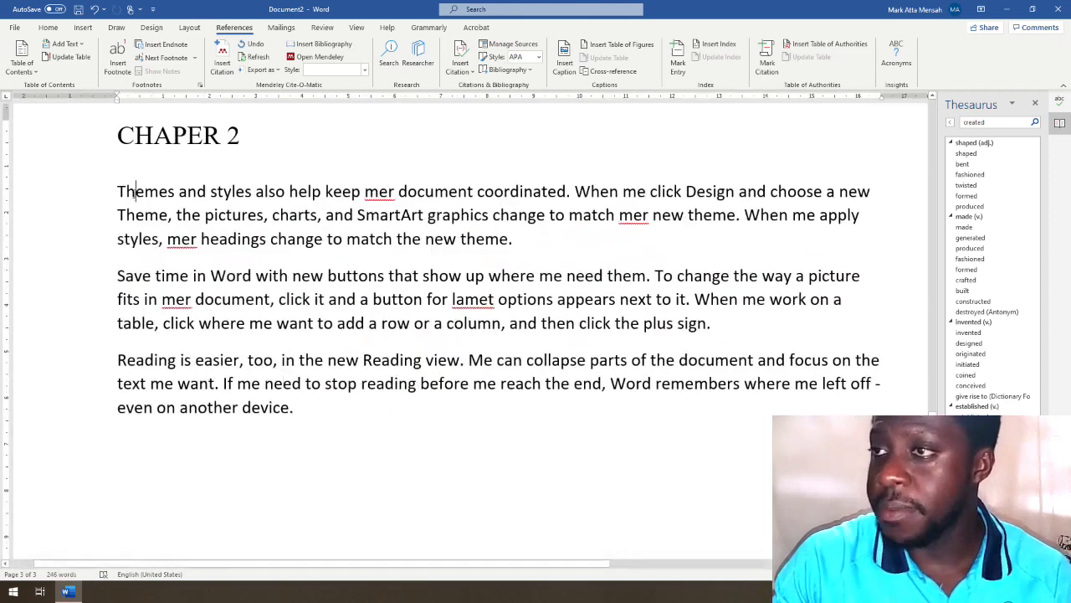
scroll(133, 192, up, 1)
double_click(135, 195)
click(160, 244)
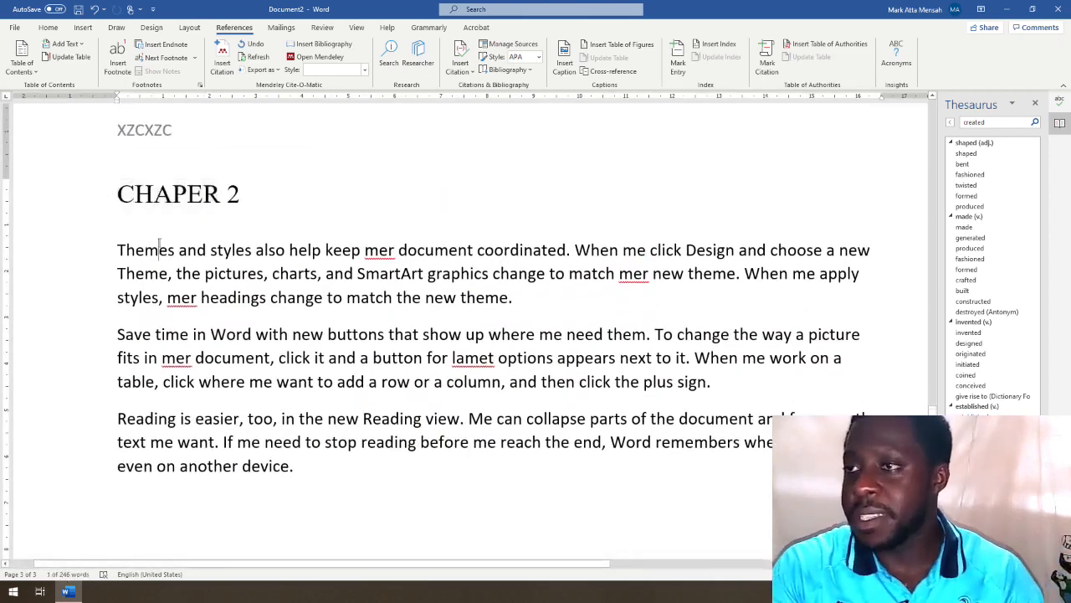
double_click(160, 246)
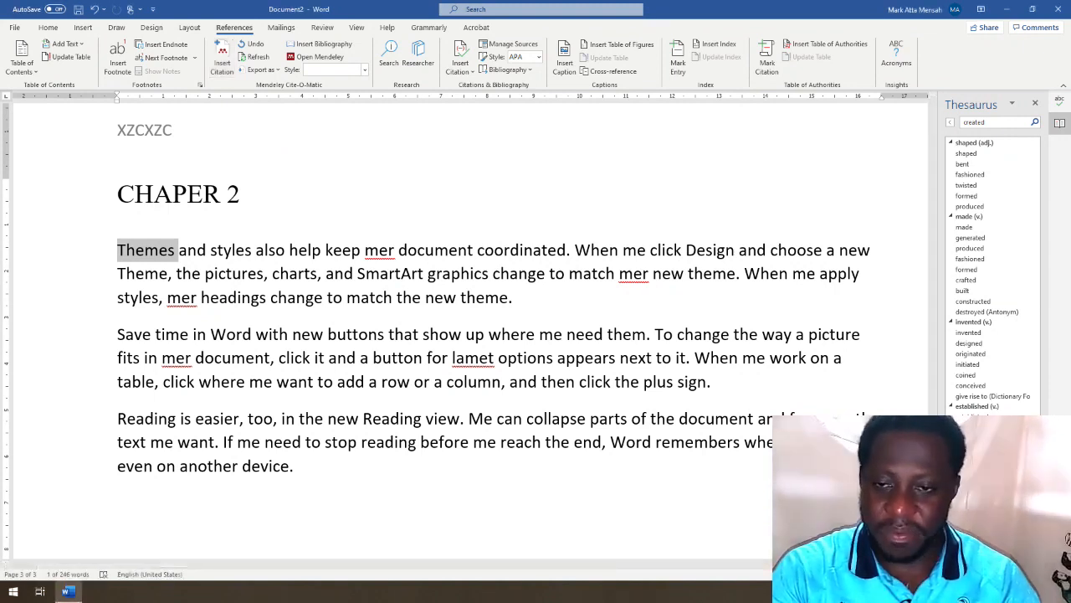
Step: Start a new citation source after the "CHAPER 2" heading, with Journal Article as its type and XZCXCZ as the author
click(474, 120)
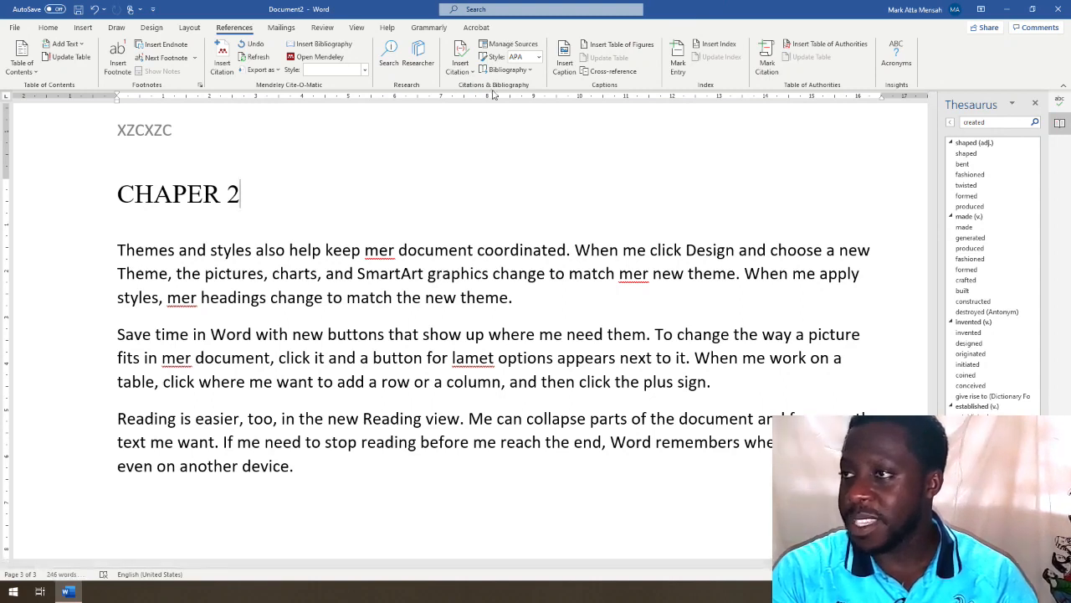
click(452, 63)
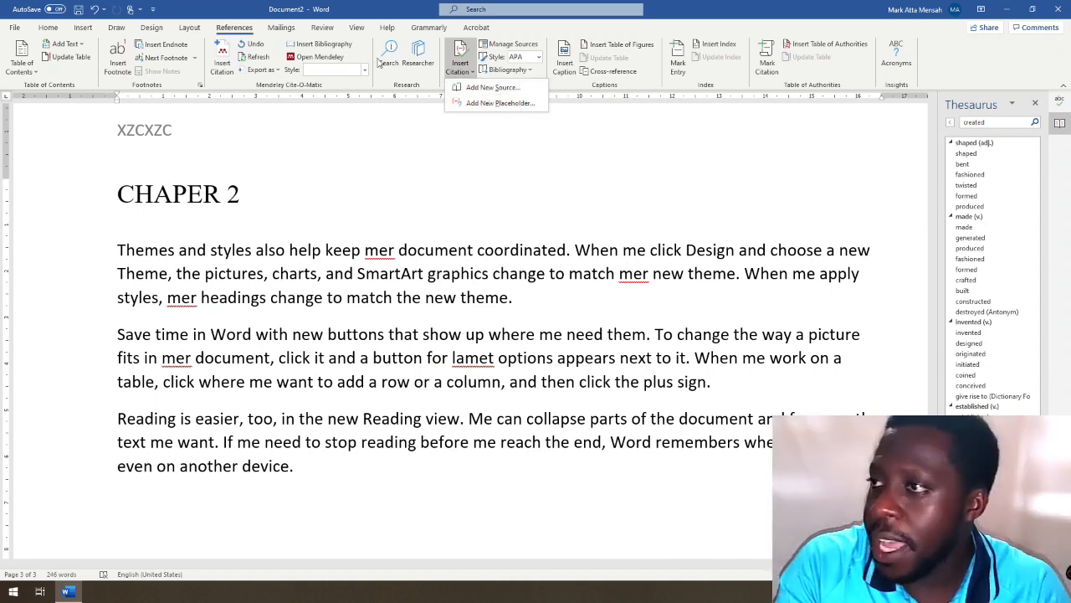
click(494, 87)
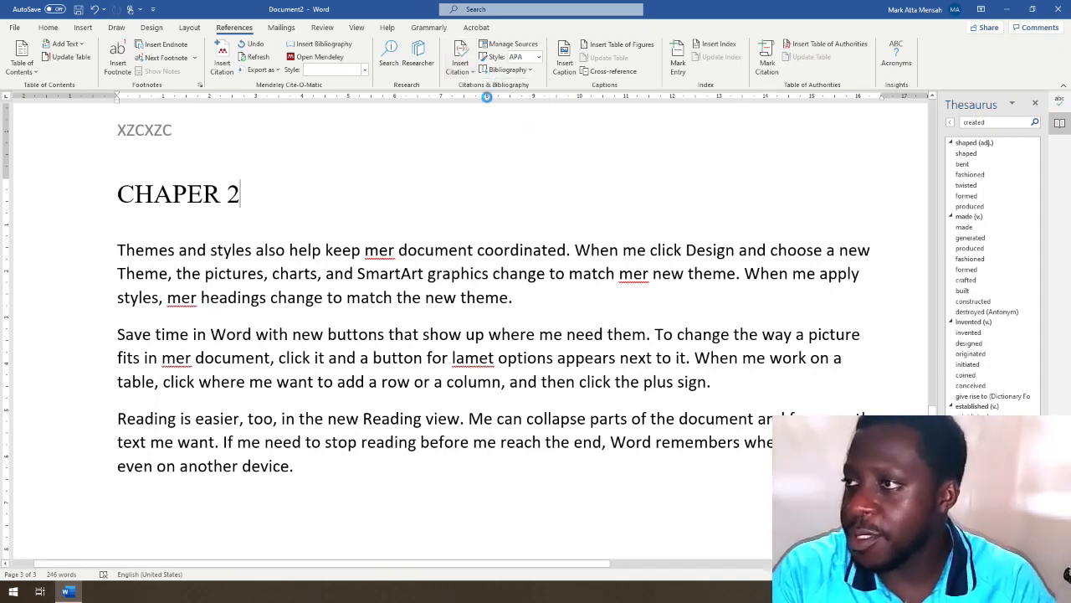
click(484, 229)
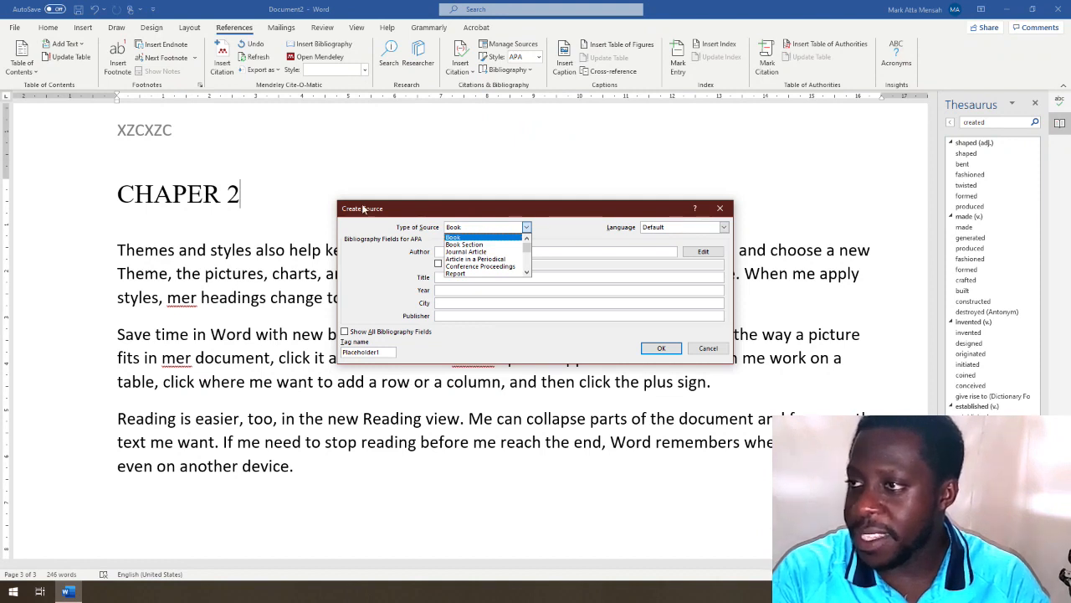
click(483, 252)
text(XZCXCZ)
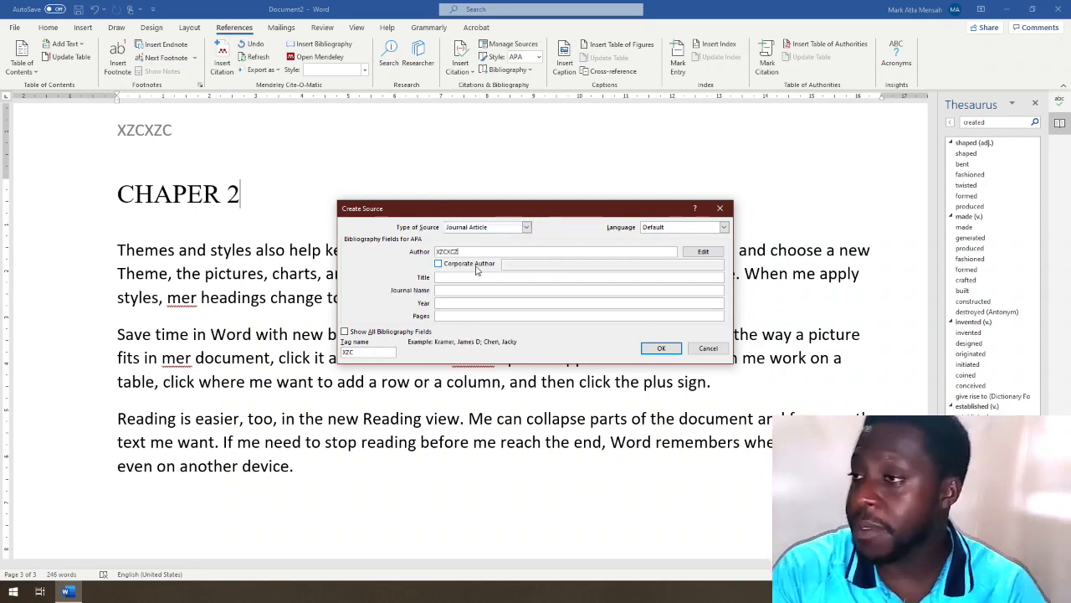
Step: Fill in the source's title ZXCXCZXCZ, journal name CXCZXCX, year XCZXCZ and pages DFSDFFS
click(468, 279)
text(ZXCXZCXCZ)
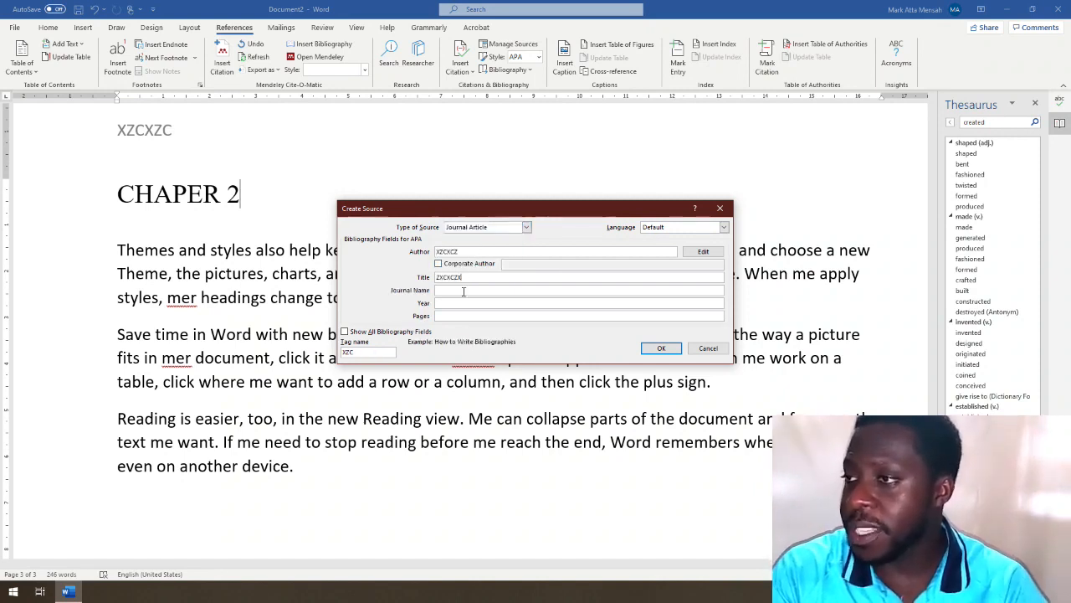
key(Tab)
text(CXCZXCX)
key(Tab)
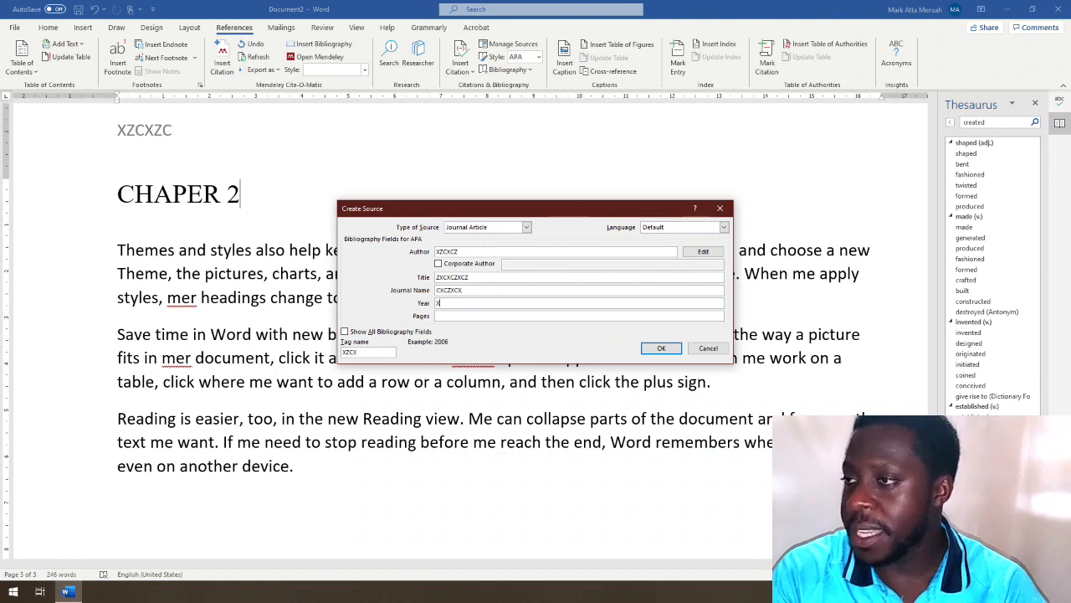
text(XCZXCZ)
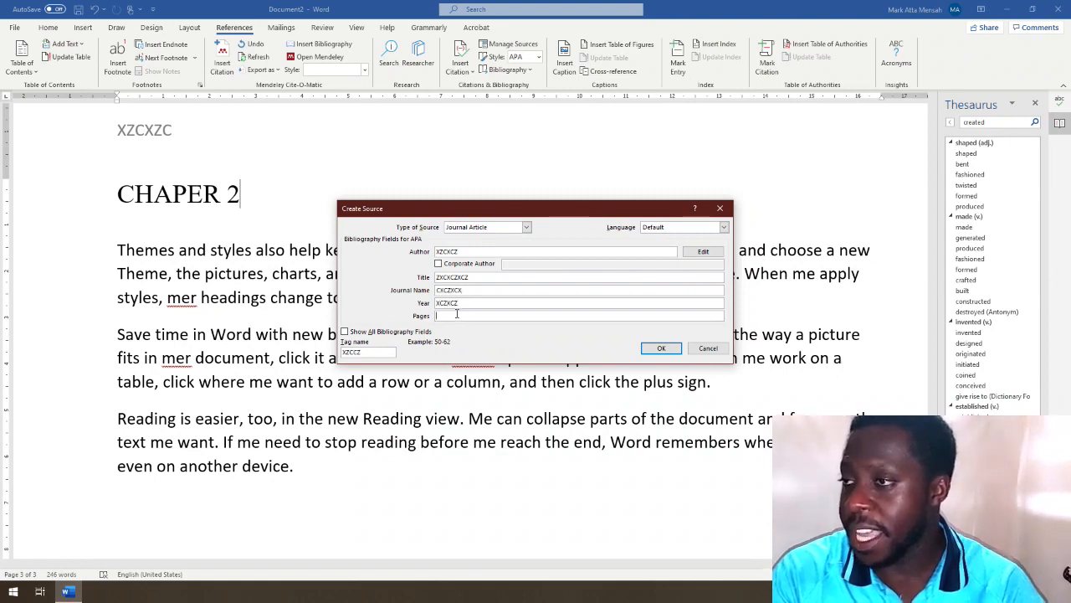
text(DFSDFFS)
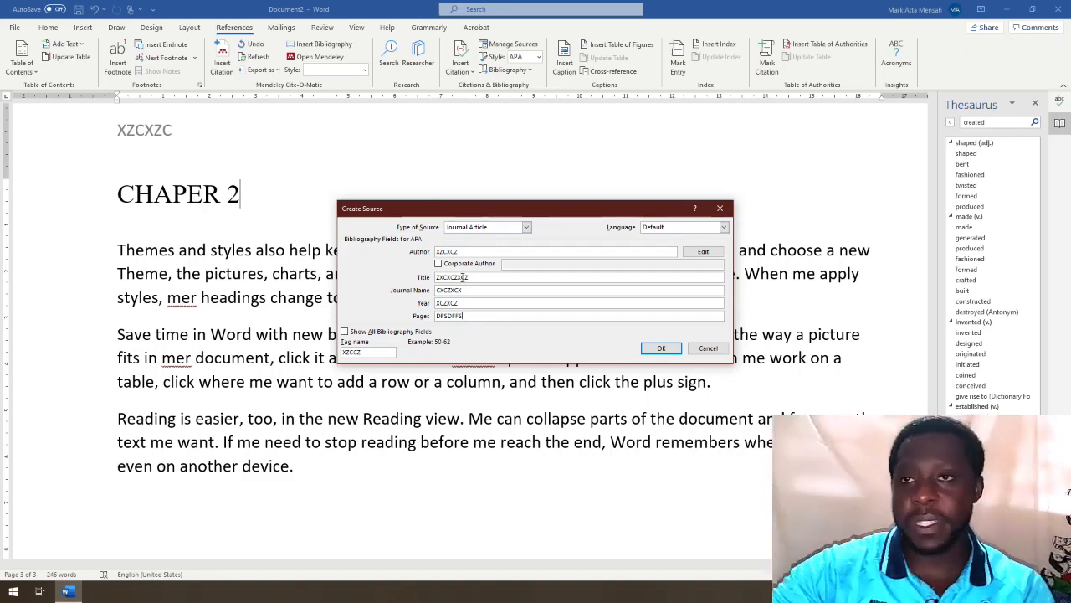
Step: Look through the other source types, keep Journal Article and insert the new source as a citation
click(519, 228)
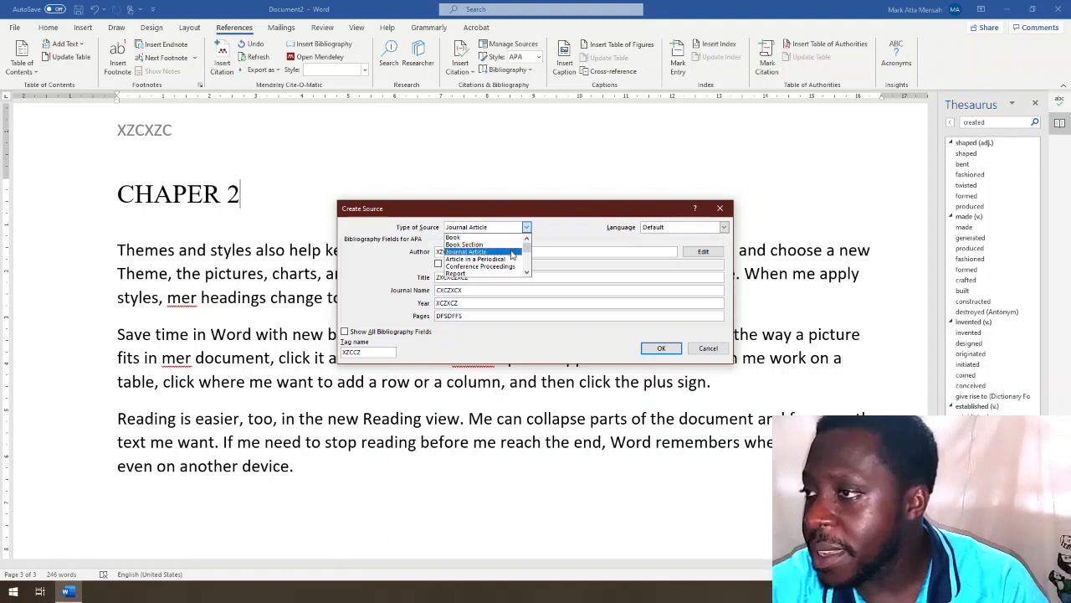
scroll(512, 258, down, 1)
scroll(512, 259, down, 3)
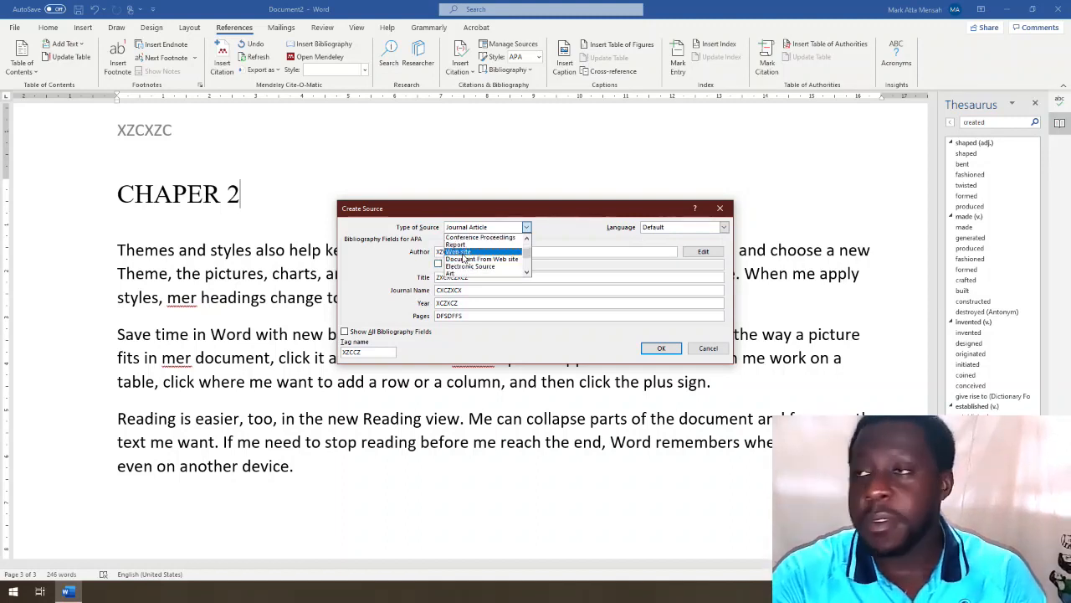
click(590, 224)
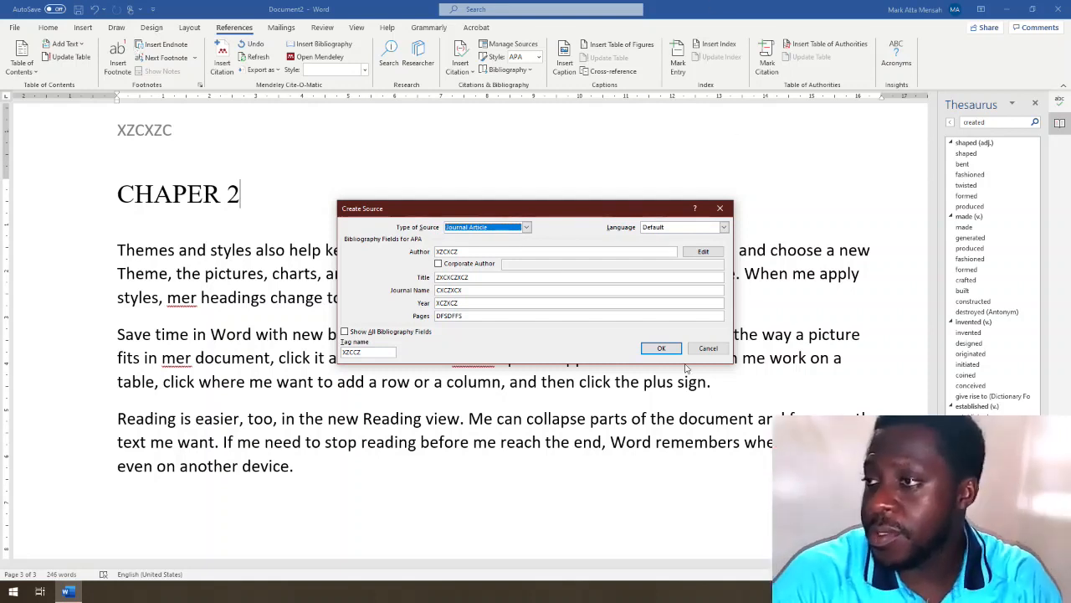
click(660, 349)
Step: Insert the built-in Bibliography after the last paragraph of the "CHAPER 2" text
scroll(319, 371, down, 3)
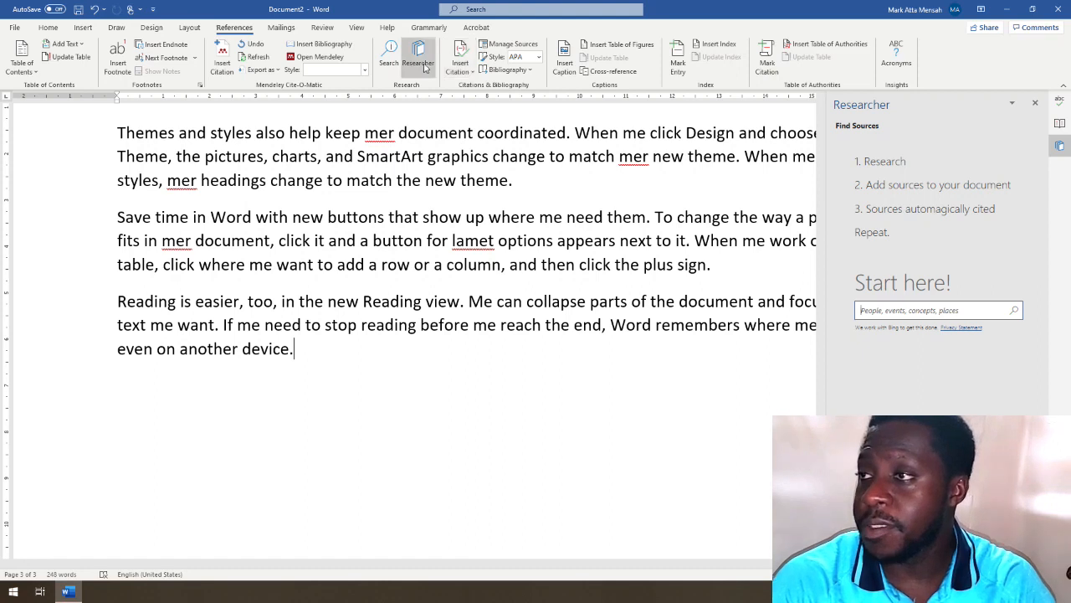
click(507, 70)
click(508, 144)
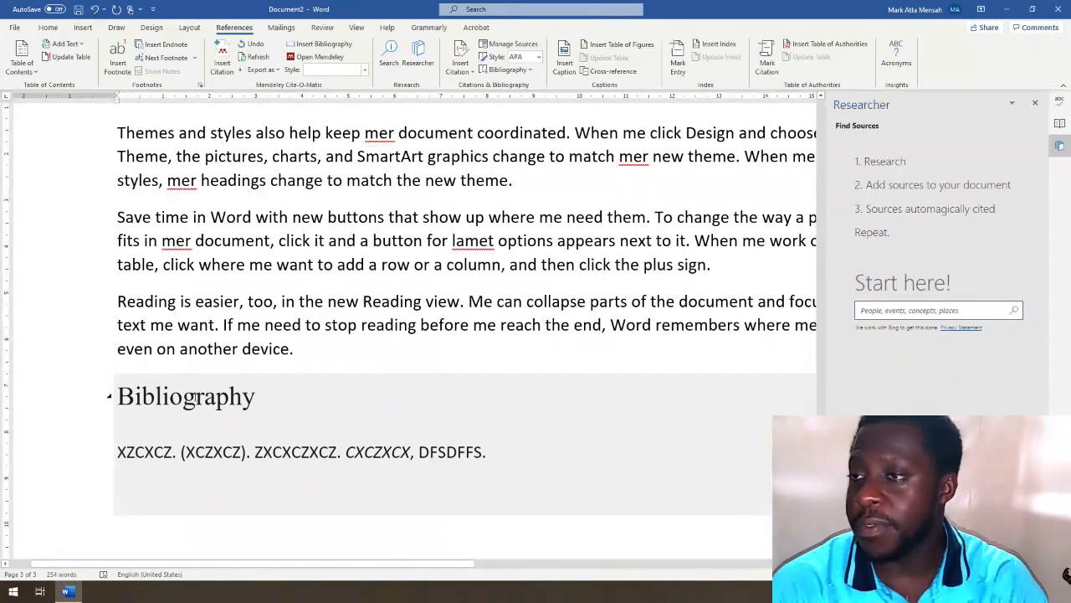
Step: Copy the Bibliography heading with its source entry and create a new blank document
click(457, 452)
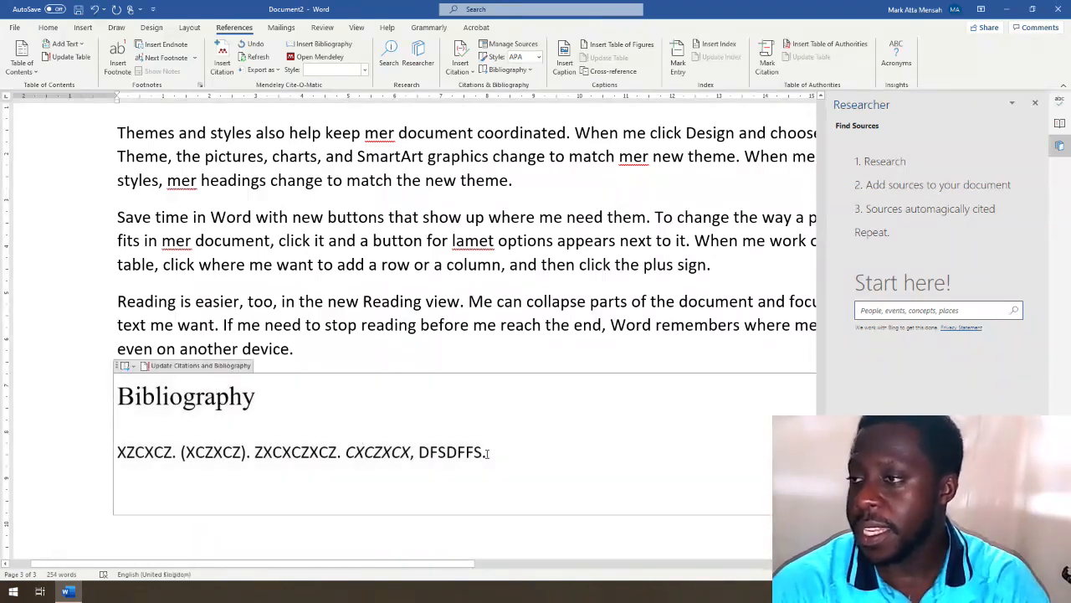
drag(487, 454, 110, 396)
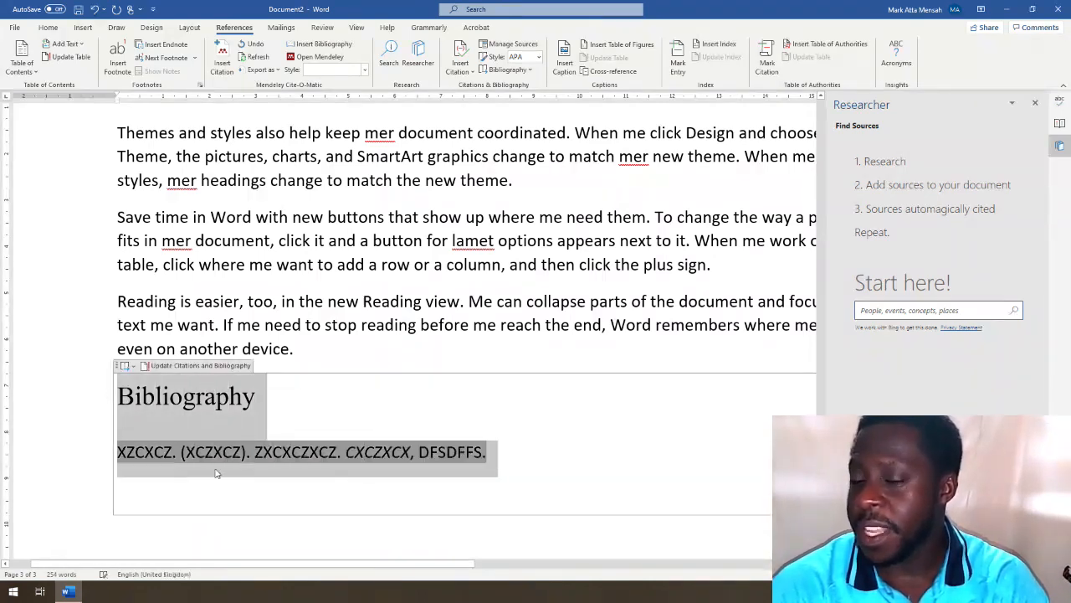
key(ctrl+c)
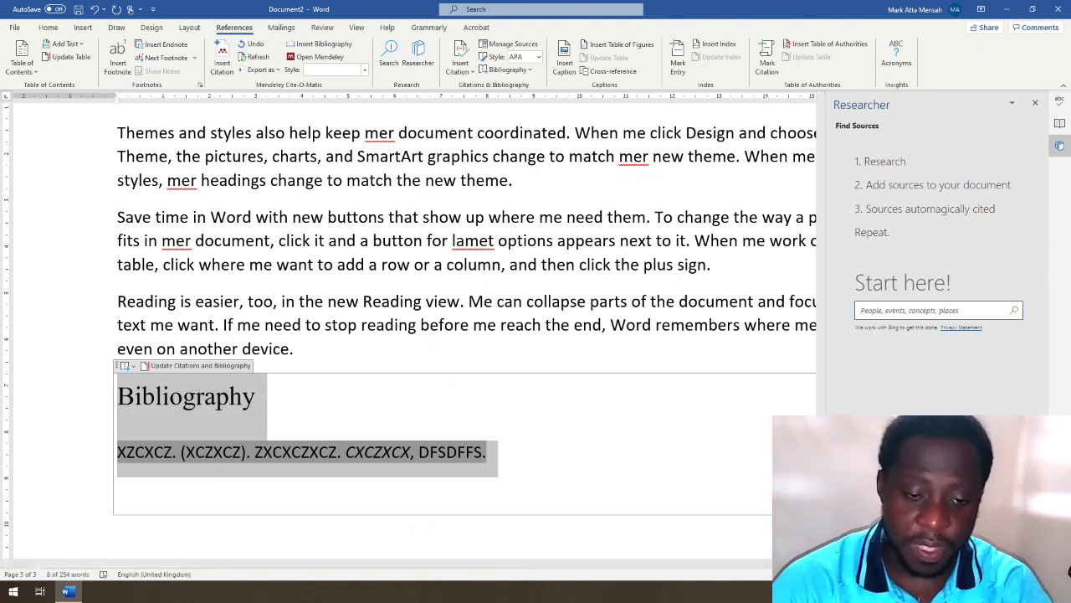
key(ctrl+n)
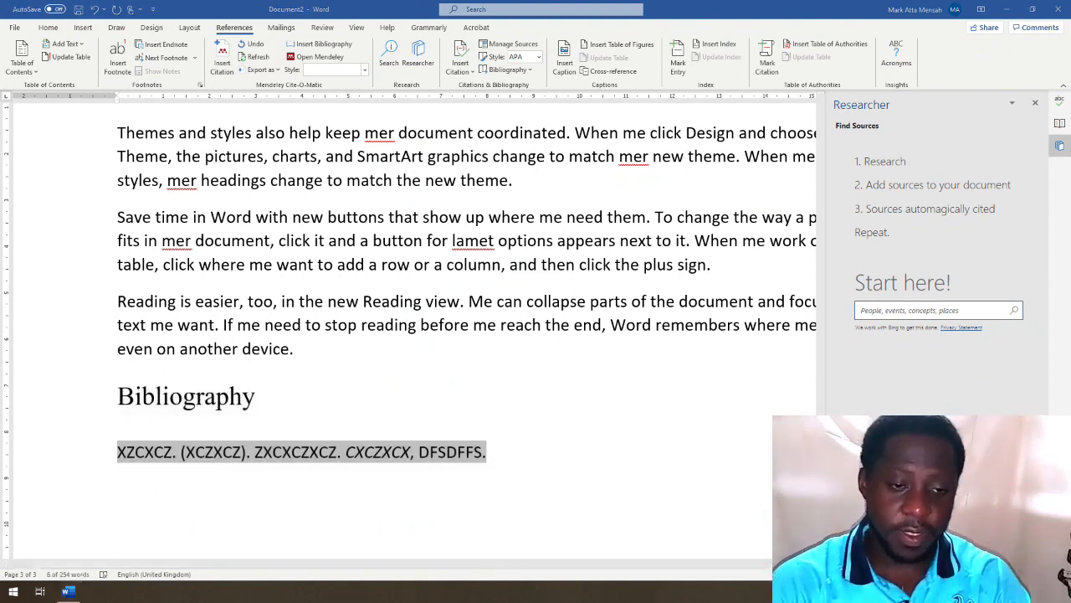